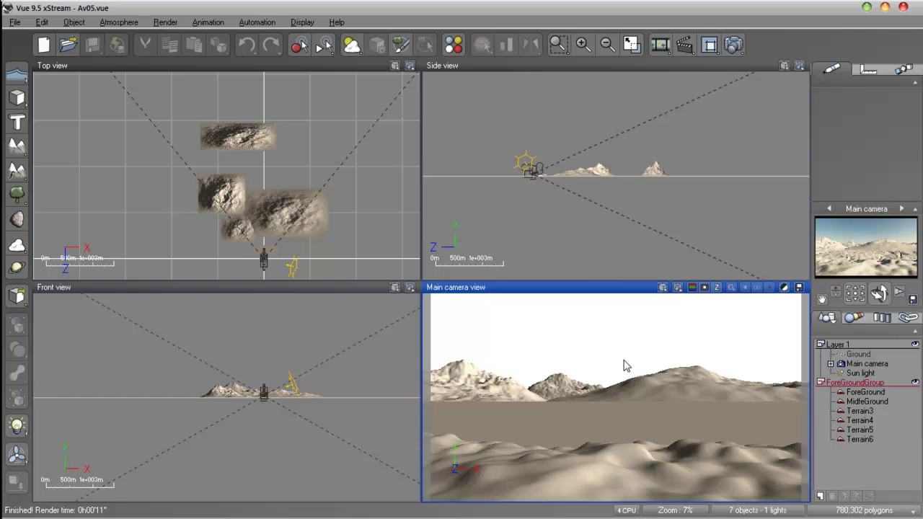
Add a new layer to the World Browser and name it MidGround
{"action": "left_click", "coordinate": [612, 425]}
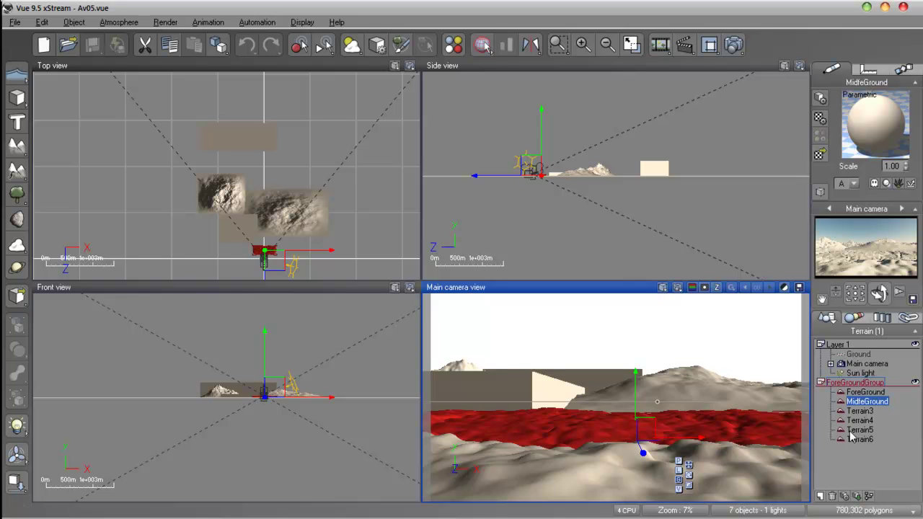
{"action": "left_click", "coordinate": [865, 463]}
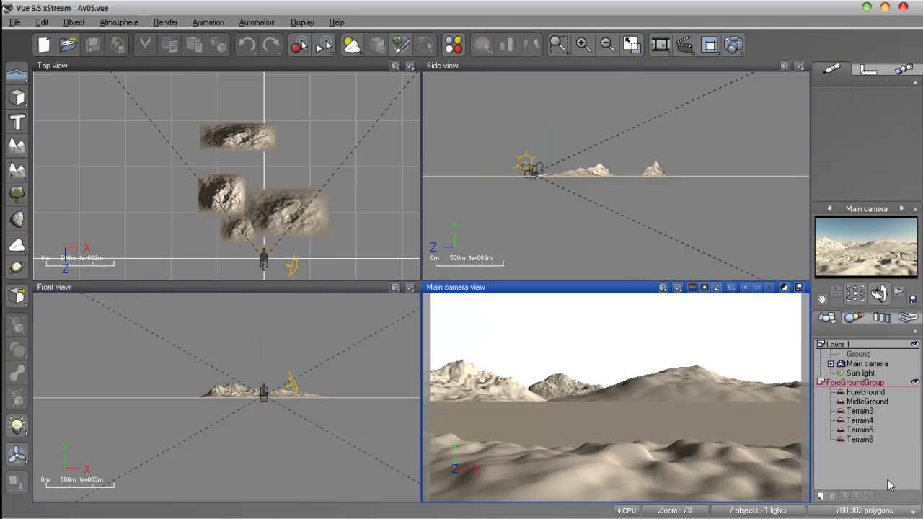
{"action": "left_click", "coordinate": [819, 496]}
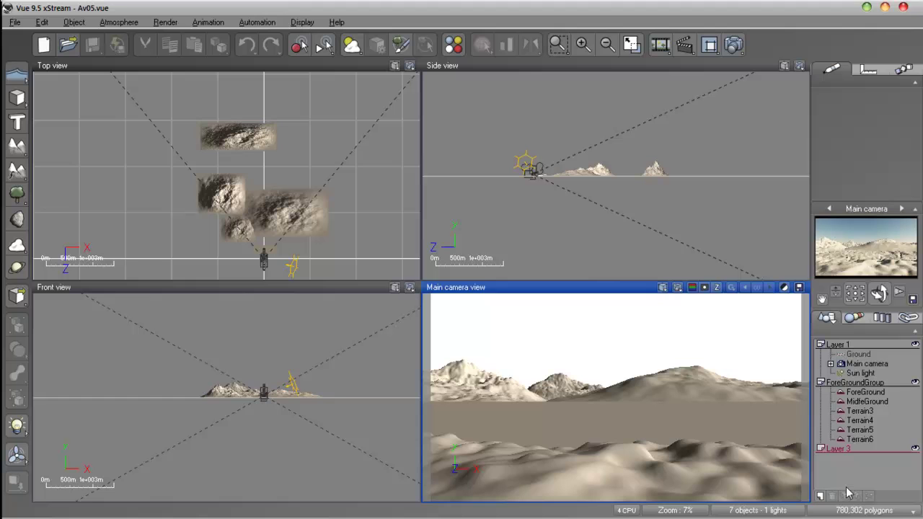
{"action": "double_click", "coordinate": [844, 448]}
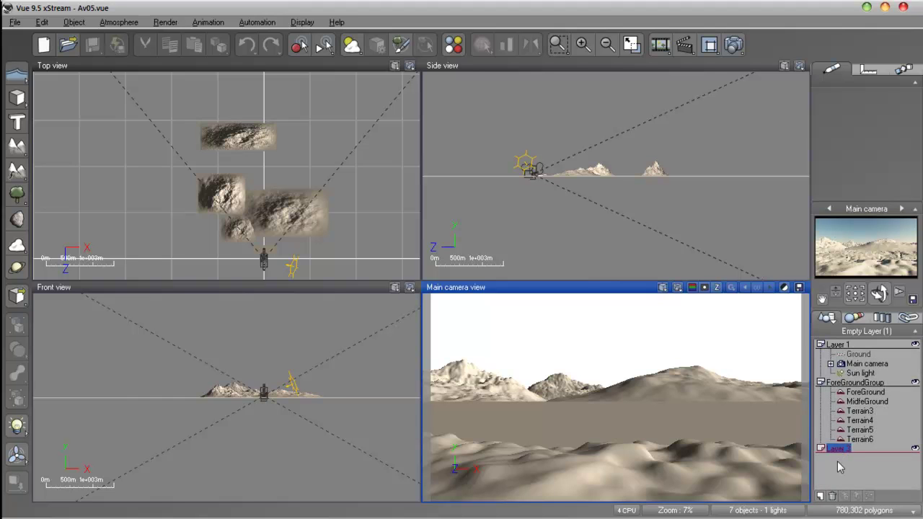
{"action": "left_click", "coordinate": [836, 450]}
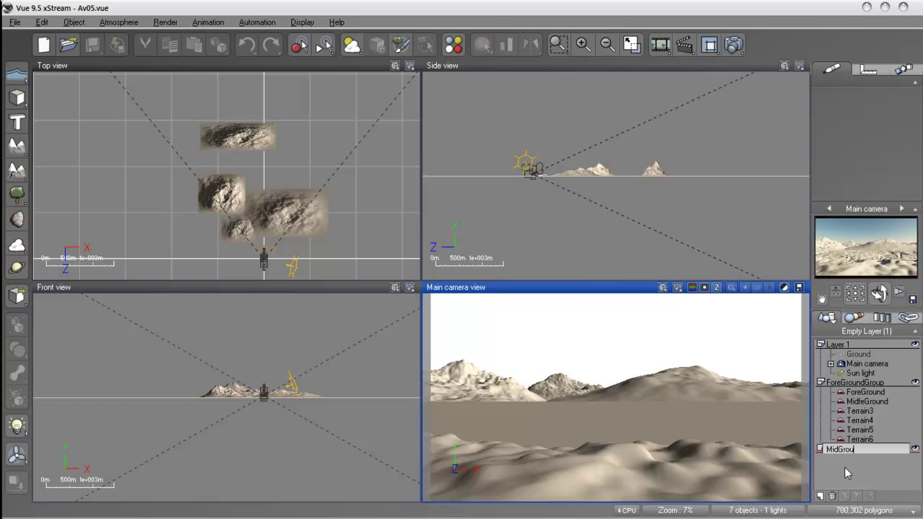
{"action": "key", "text": "Return"}
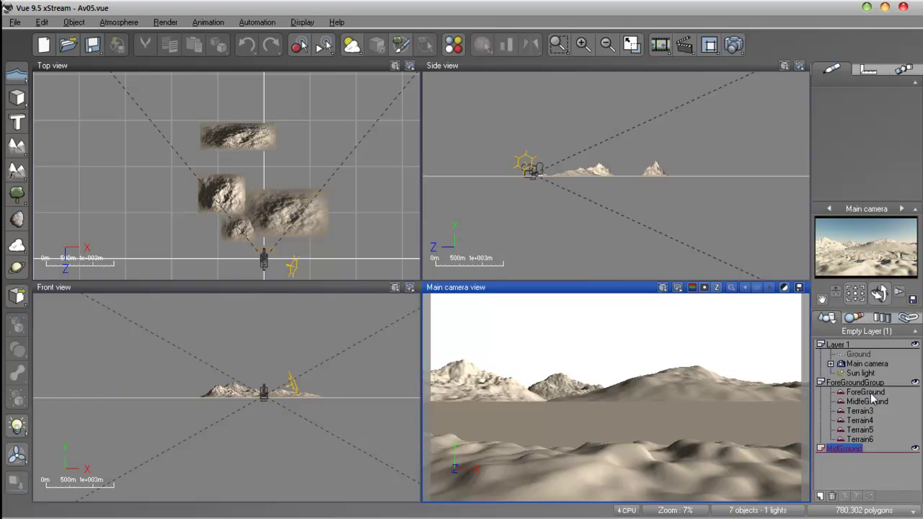
Move the MidleGround terrain from ForeGroundGroup into the MidGround layer
{"action": "left_click", "coordinate": [865, 401]}
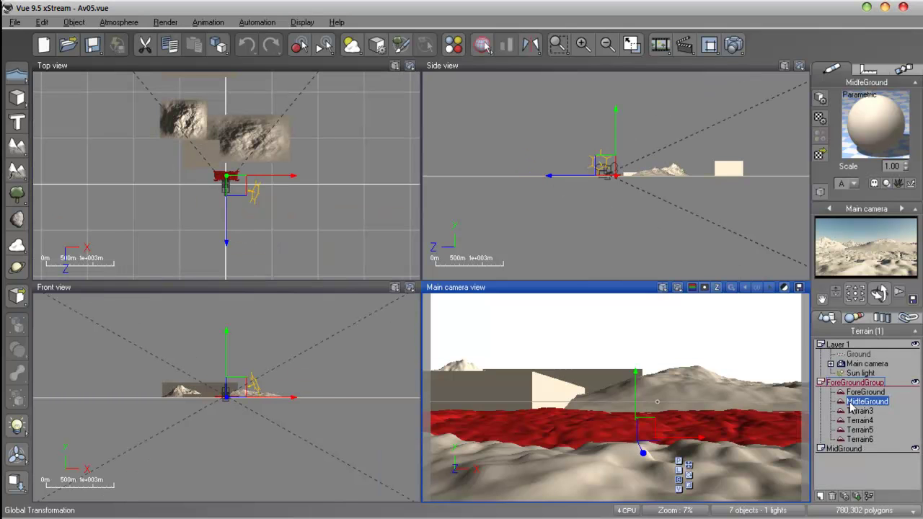
{"action": "left_click_drag", "start_coordinate": [853, 405], "coordinate": [844, 450]}
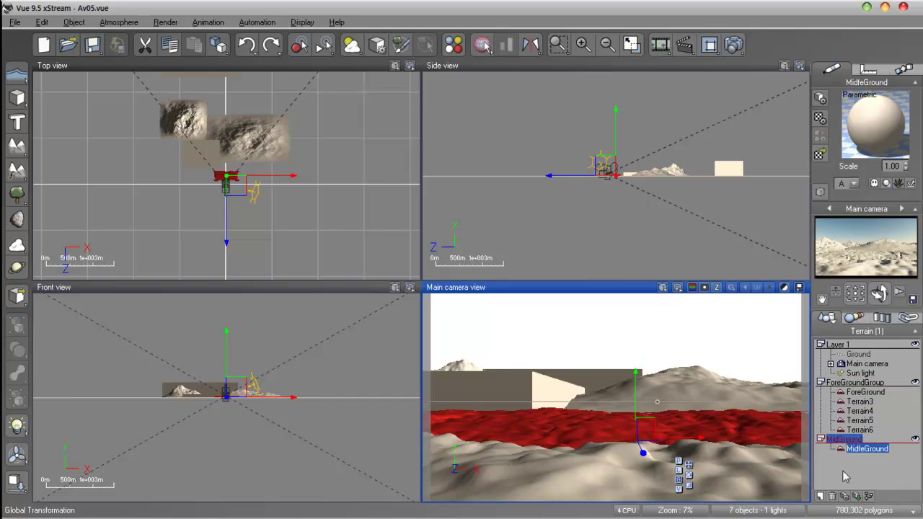
{"action": "left_click", "coordinate": [845, 474]}
Add another new layer and name it BackGround
{"action": "left_click", "coordinate": [819, 496]}
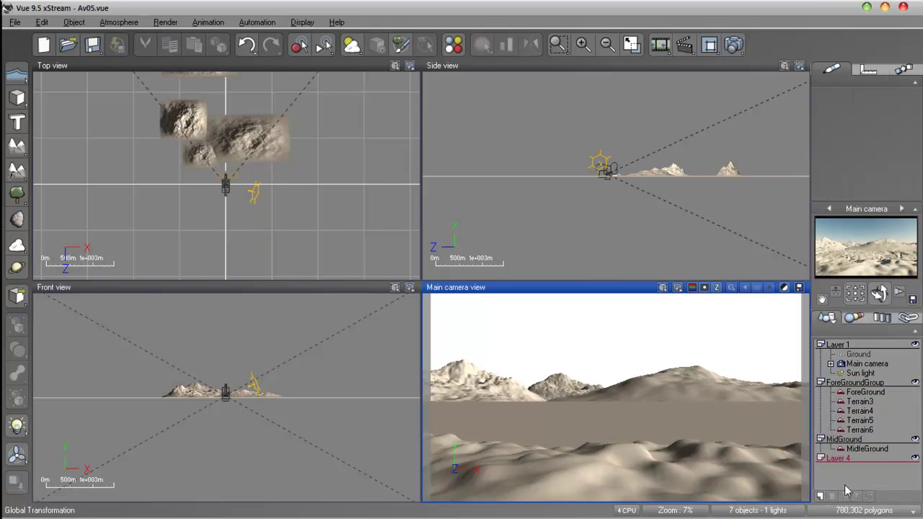
{"action": "left_click", "coordinate": [838, 462]}
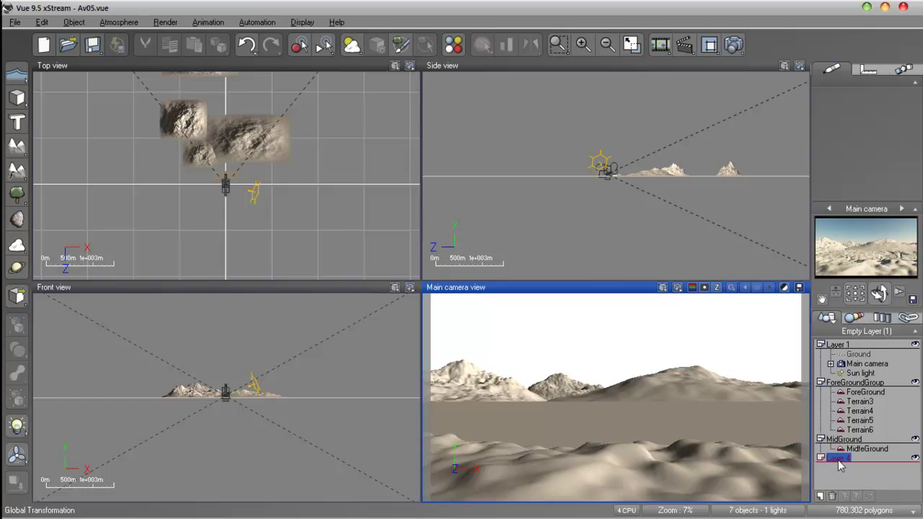
{"action": "double_click", "coordinate": [839, 462]}
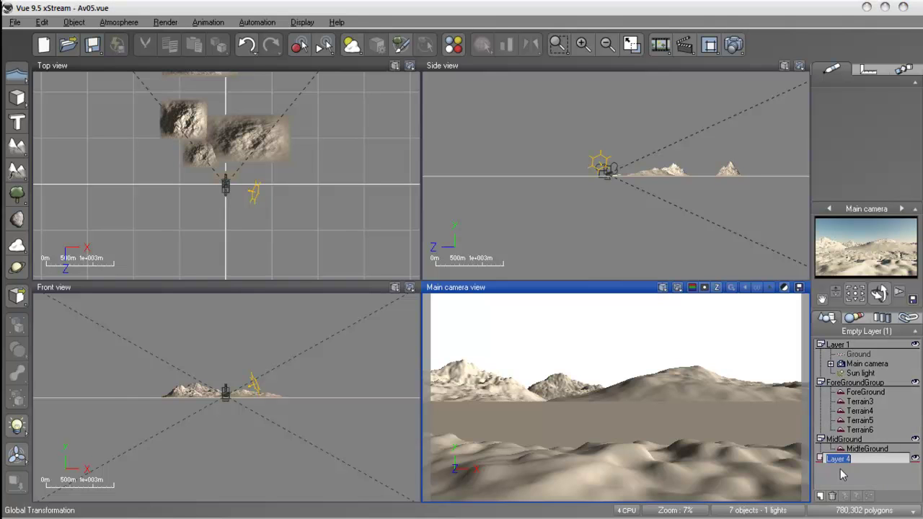
{"action": "type", "text": "BackGround"}
{"action": "key", "text": "Return"}
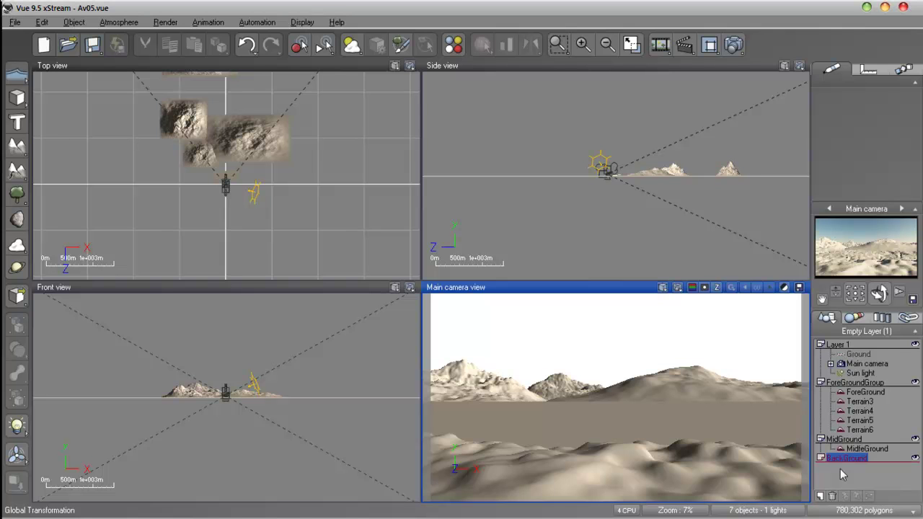
Identify the distant mountains among the remaining ForeGroundGroup terrains and move Terrain6 into the BackGround layer
{"action": "left_click", "coordinate": [861, 402]}
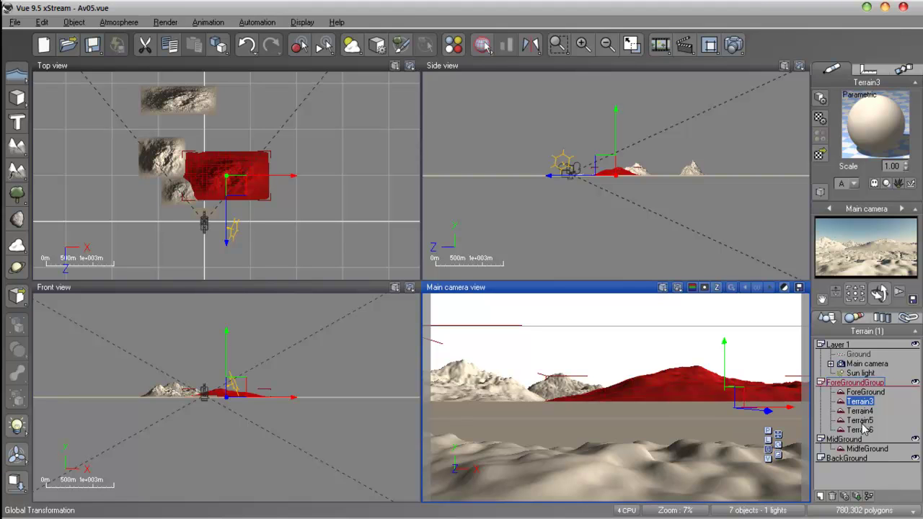
{"action": "left_click", "coordinate": [862, 420]}
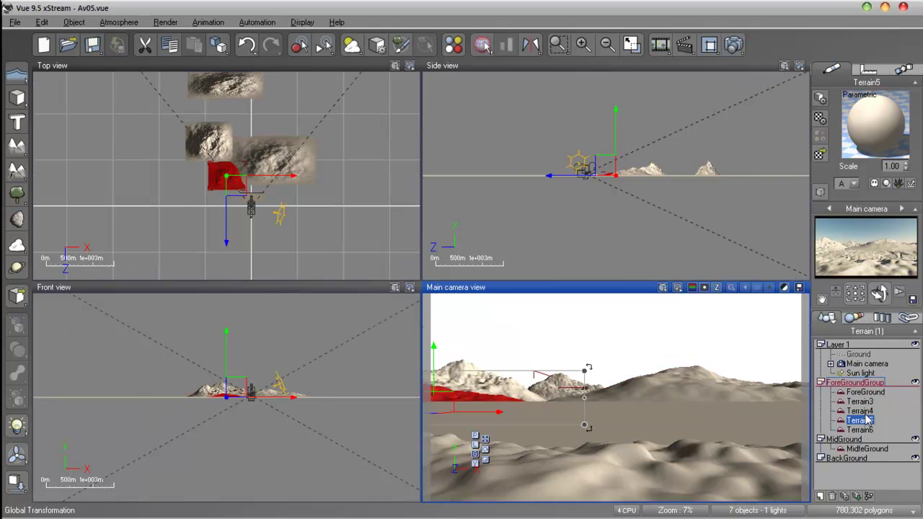
{"action": "left_click", "coordinate": [862, 411]}
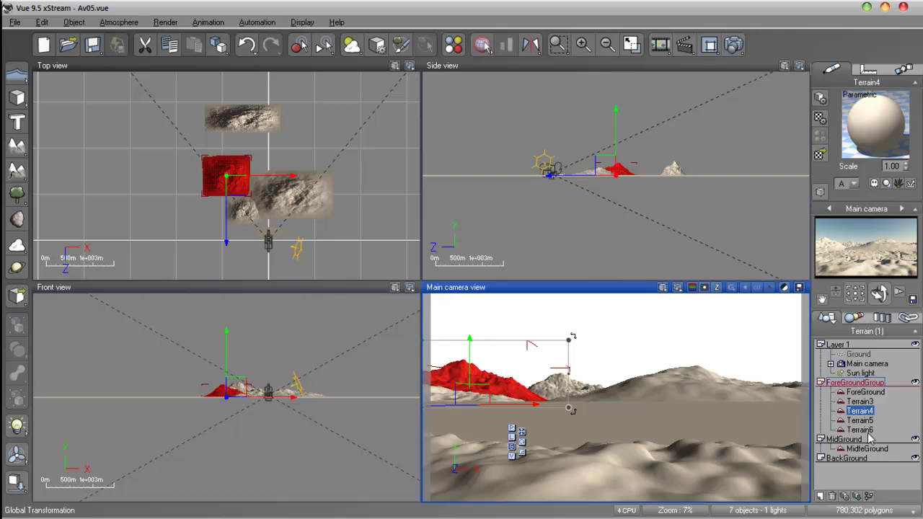
{"action": "left_click", "coordinate": [865, 430], "text": "ctrl"}
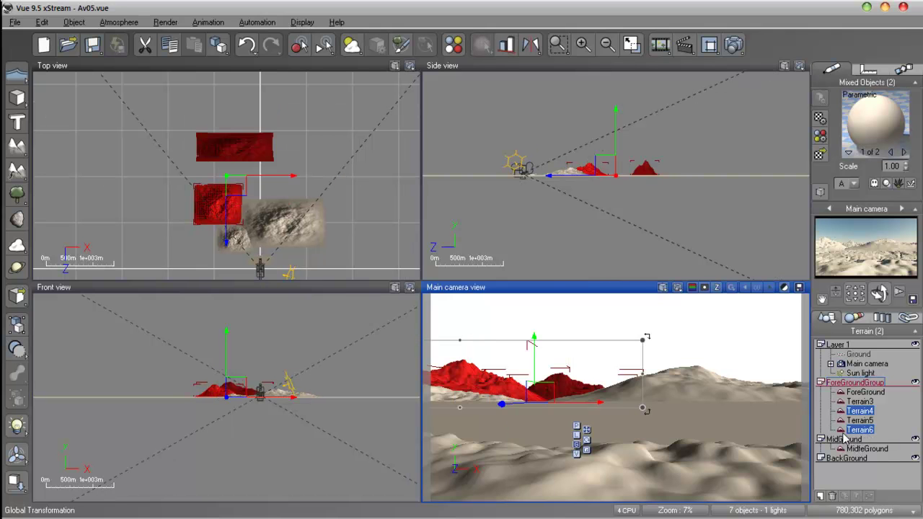
{"action": "left_click", "coordinate": [840, 430]}
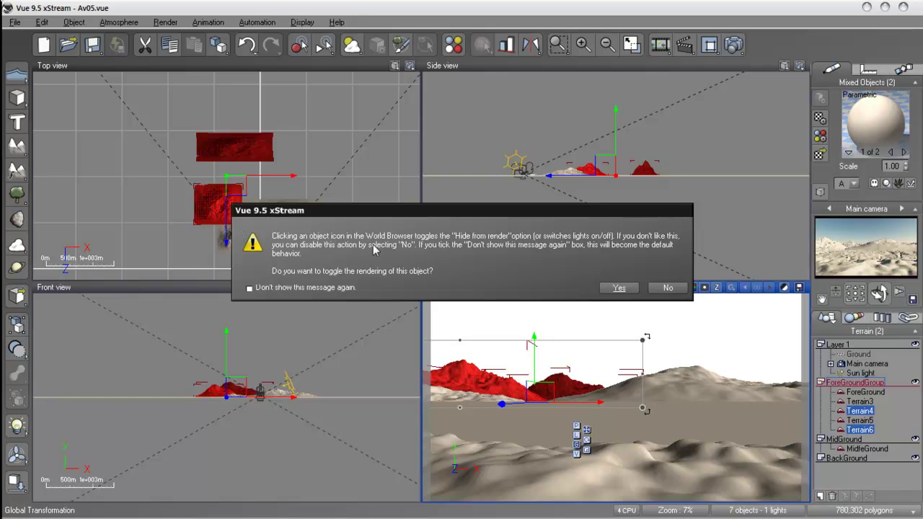
{"action": "left_click", "coordinate": [677, 292]}
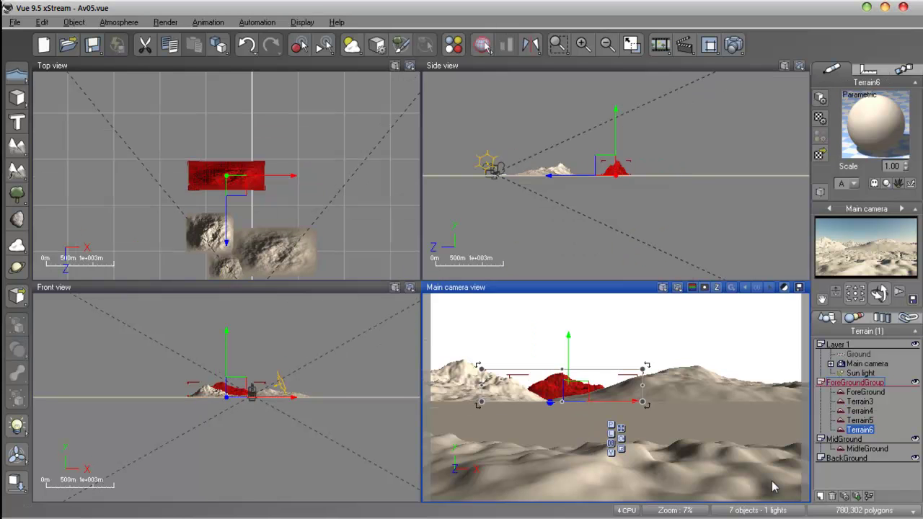
{"action": "left_click_drag", "start_coordinate": [865, 431], "coordinate": [852, 462]}
Move Terrain4 from ForeGroundGroup into the BackGround layer and clear the selection
{"action": "left_click", "coordinate": [861, 420]}
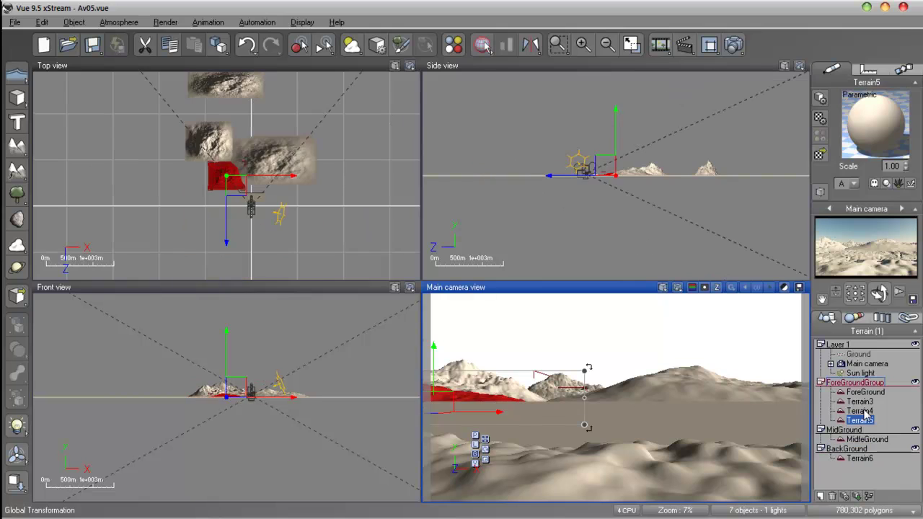
{"action": "left_click", "coordinate": [862, 410]}
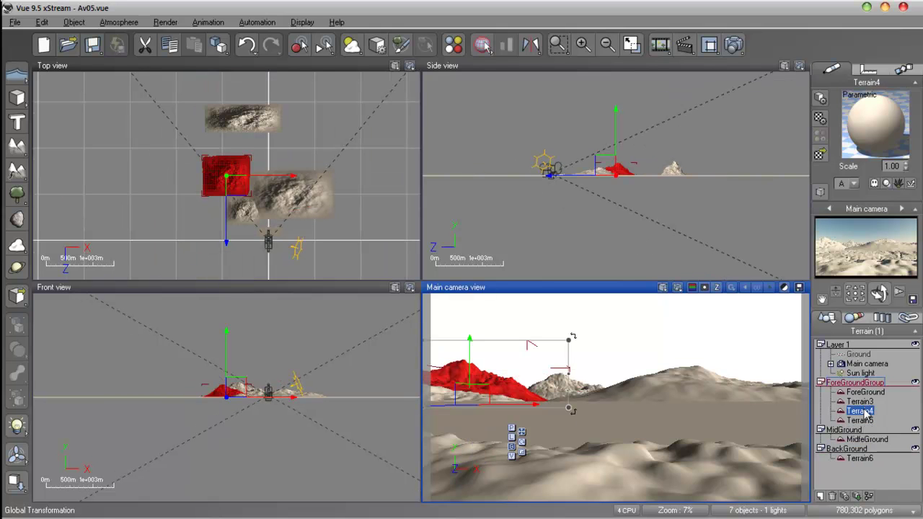
{"action": "left_click", "coordinate": [859, 458]}
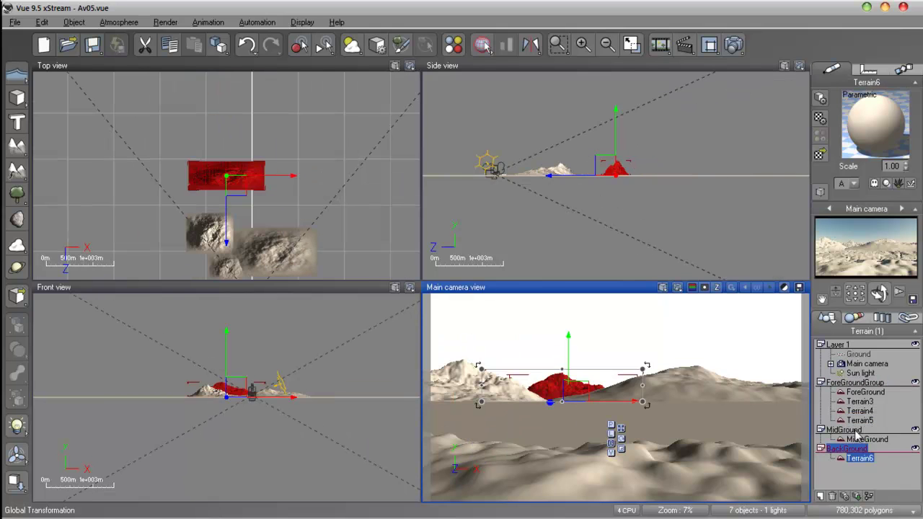
{"action": "left_click_drag", "start_coordinate": [860, 411], "coordinate": [857, 454]}
{"action": "left_click", "coordinate": [860, 475]}
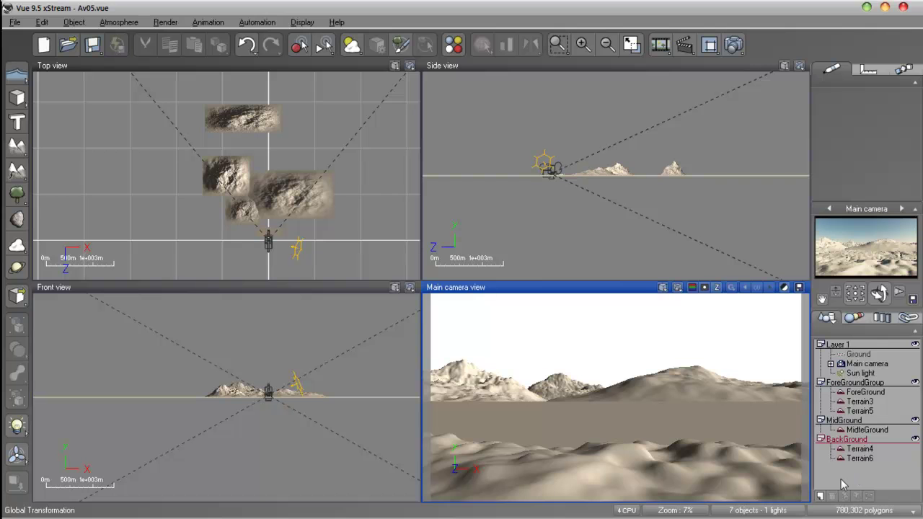
Add a new layer below BackGround and name it Hills
{"action": "left_click", "coordinate": [820, 496]}
{"action": "double_click", "coordinate": [844, 469]}
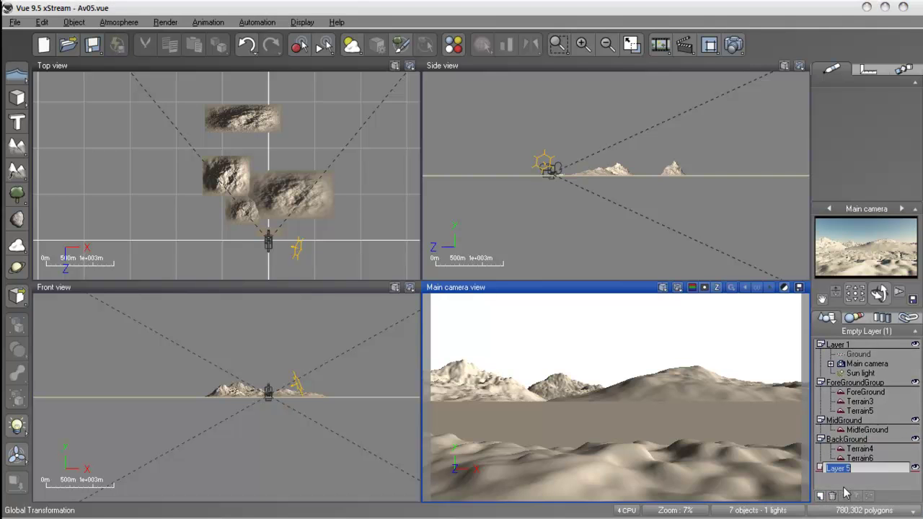
{"action": "type", "text": "Hills"}
{"action": "key", "text": "Return"}
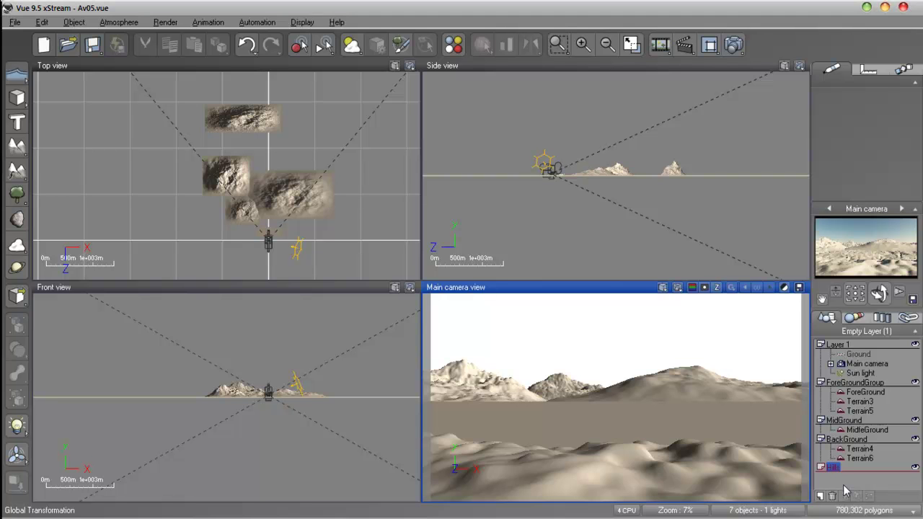
Move Terrain3 and Terrain5 together from ForeGroundGroup into the Hills layer
{"action": "left_click", "coordinate": [855, 412]}
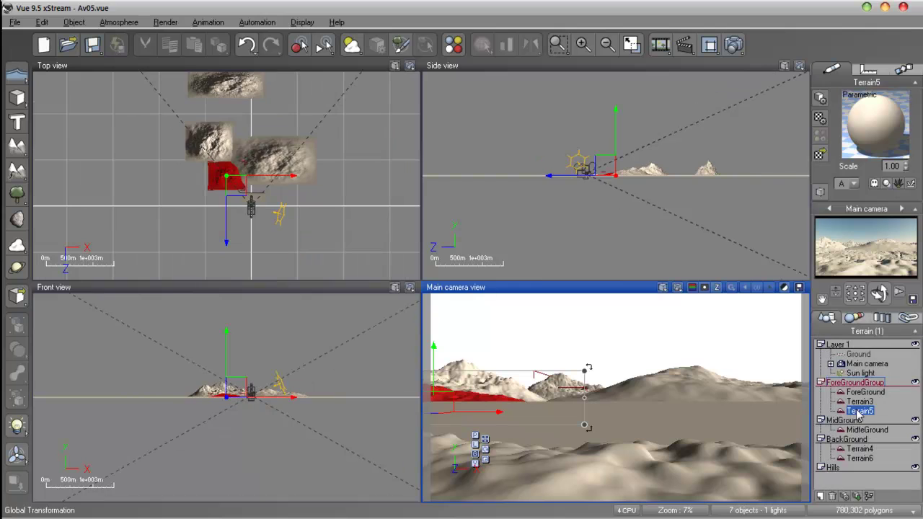
{"action": "left_click", "coordinate": [858, 402]}
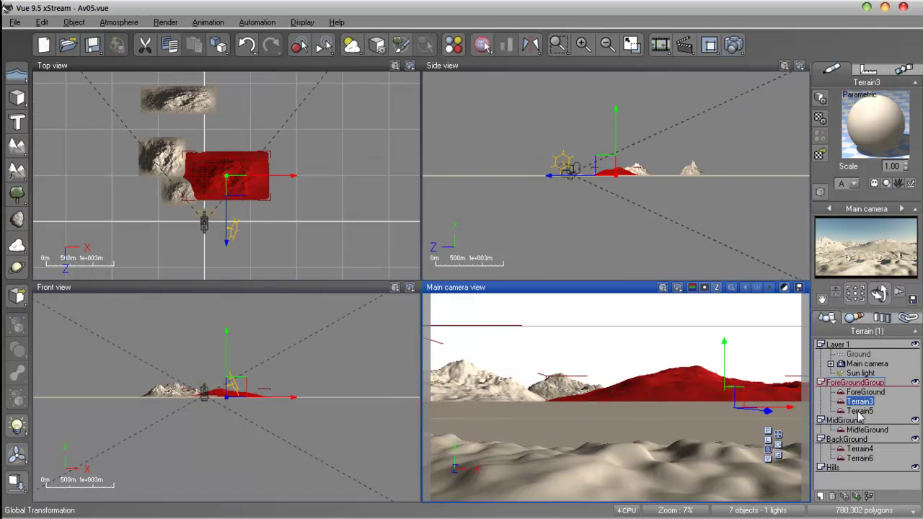
{"action": "left_click", "coordinate": [858, 411], "text": "ctrl"}
{"action": "left_click_drag", "start_coordinate": [857, 412], "coordinate": [836, 448]}
{"action": "left_click", "coordinate": [846, 488]}
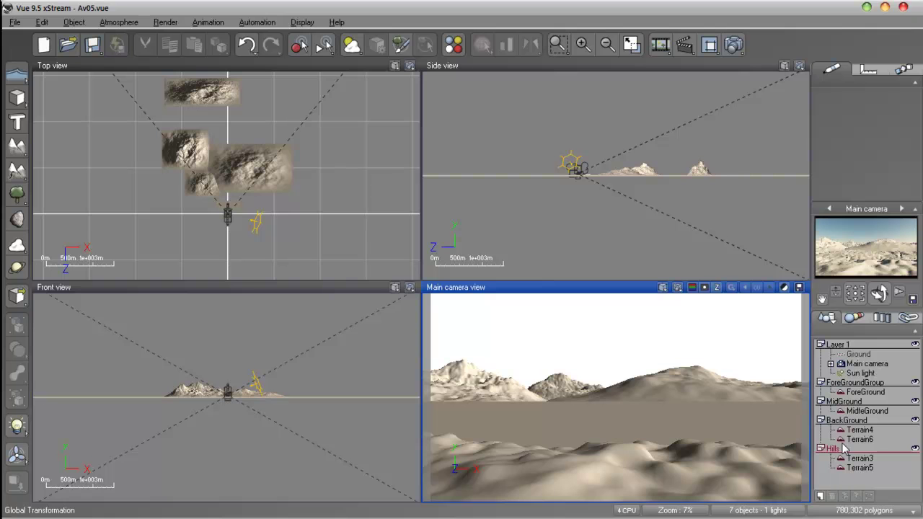
Open the ForeGround terrain's material for advanced editing and look through the Landscapes material collection without loading a material
{"action": "left_click", "coordinate": [863, 392]}
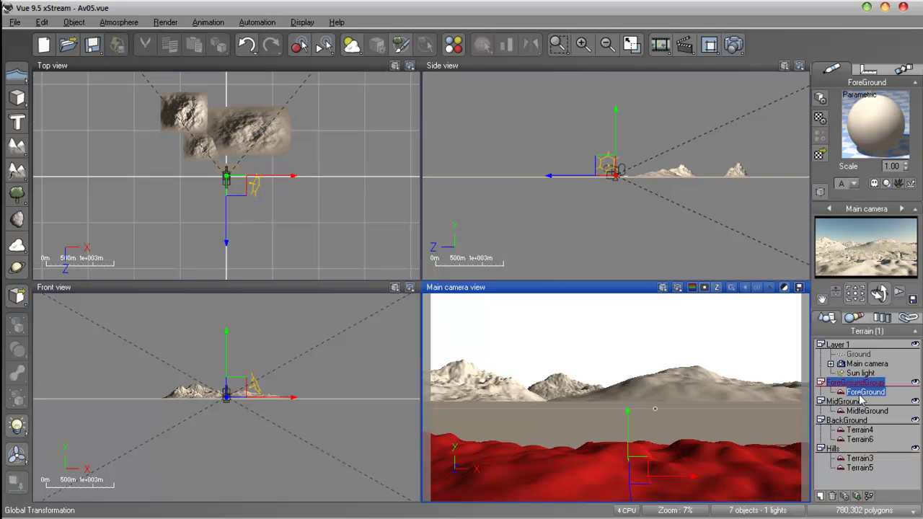
{"action": "double_click", "coordinate": [877, 142]}
{"action": "left_click_drag", "start_coordinate": [534, 85], "coordinate": [290, 85]}
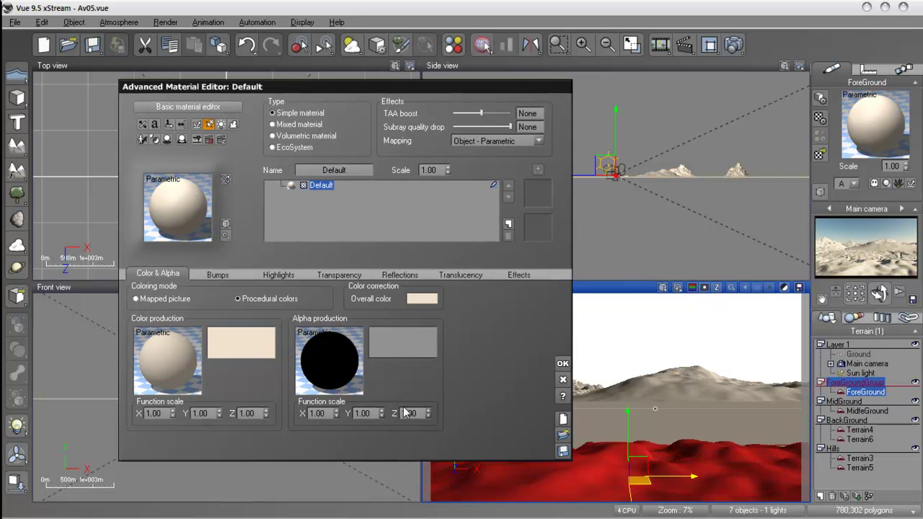
{"action": "left_click_drag", "start_coordinate": [278, 93], "coordinate": [328, 93]}
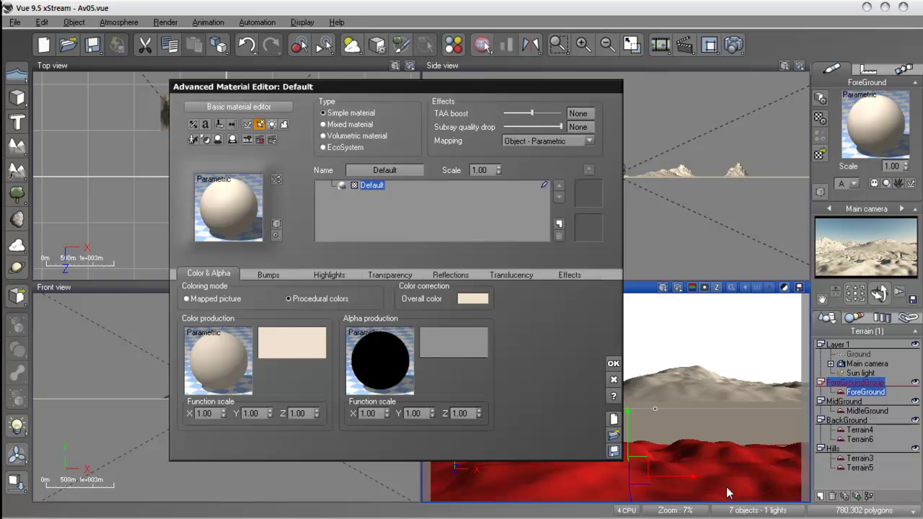
{"action": "double_click", "coordinate": [215, 209]}
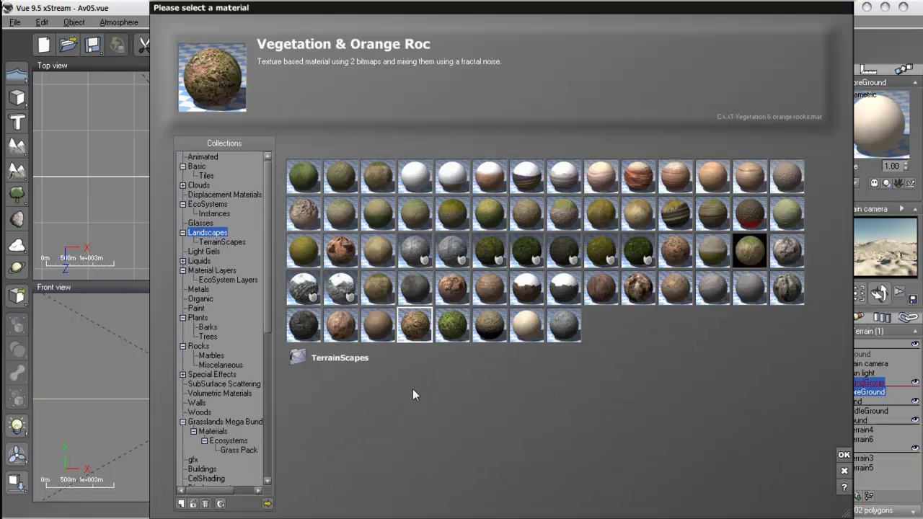
{"action": "left_click", "coordinate": [843, 470]}
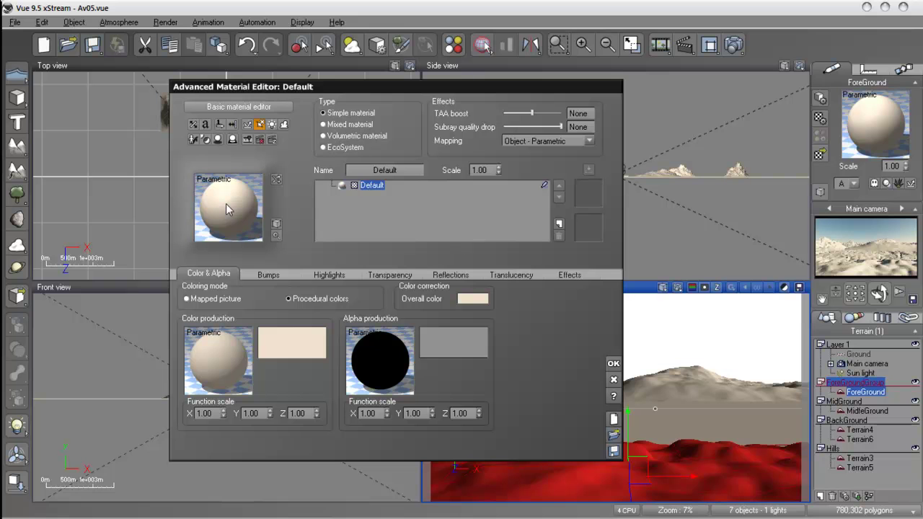
Change the ForeGround terrain's material type to Mixed material and compare its two sub-materials, ending with the second one selected
{"action": "left_click", "coordinate": [323, 124]}
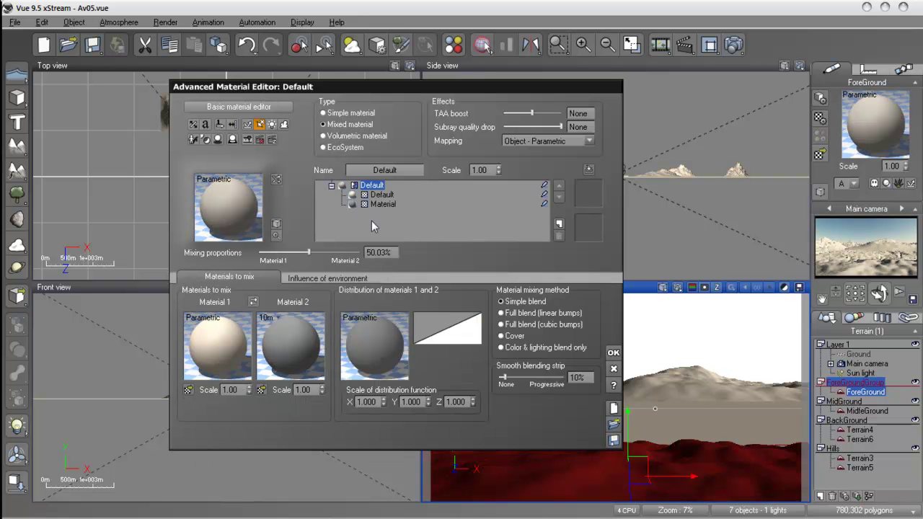
{"action": "left_click", "coordinate": [382, 204]}
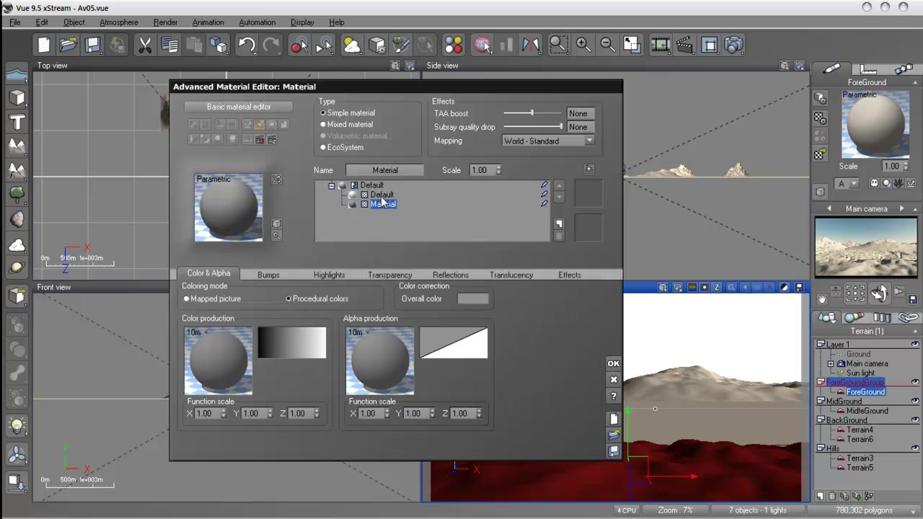
{"action": "left_click", "coordinate": [381, 196]}
{"action": "left_click", "coordinate": [380, 204]}
{"action": "left_click", "coordinate": [380, 195]}
{"action": "left_click", "coordinate": [381, 205]}
{"action": "left_click", "coordinate": [380, 195]}
{"action": "left_click", "coordinate": [381, 204]}
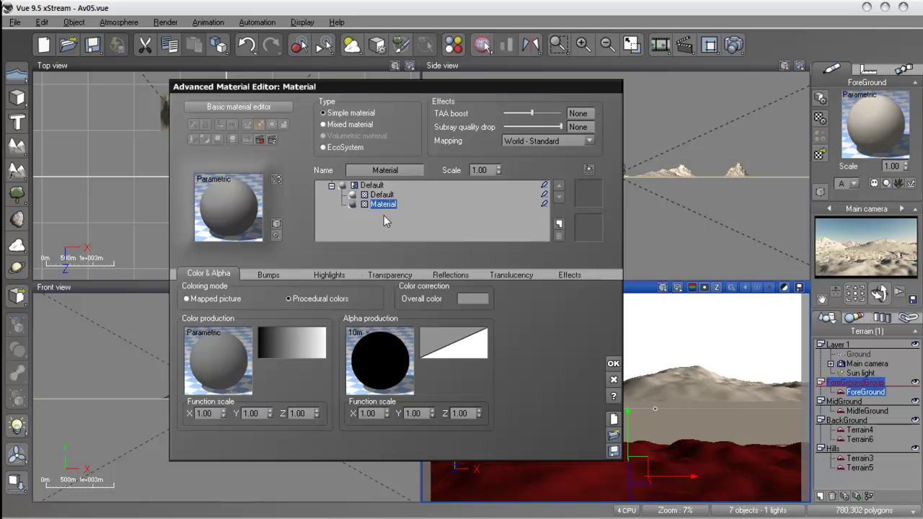
Add the Vegetation material from the Landscapes collection as a new layer on the mixed material's second sub-material, Material
{"action": "left_click", "coordinate": [381, 196]}
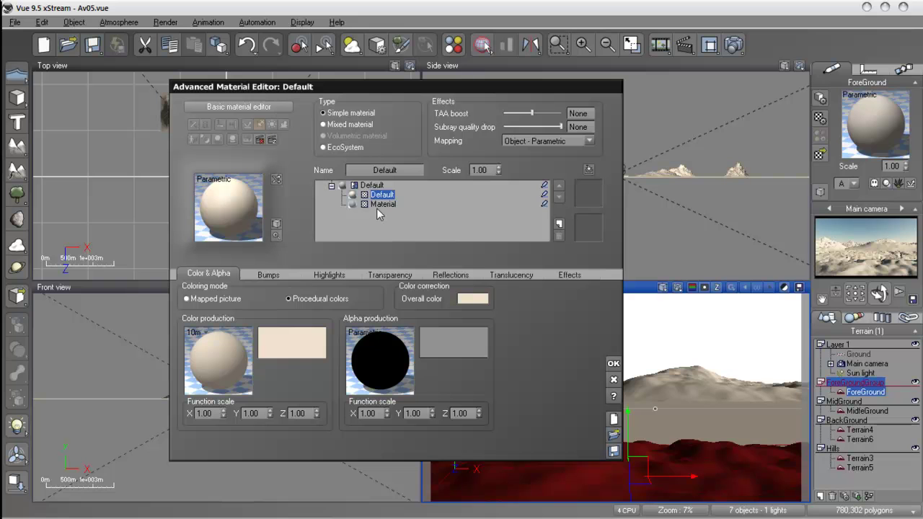
{"action": "left_click", "coordinate": [377, 206]}
{"action": "left_click", "coordinate": [382, 195]}
{"action": "left_click", "coordinate": [382, 204]}
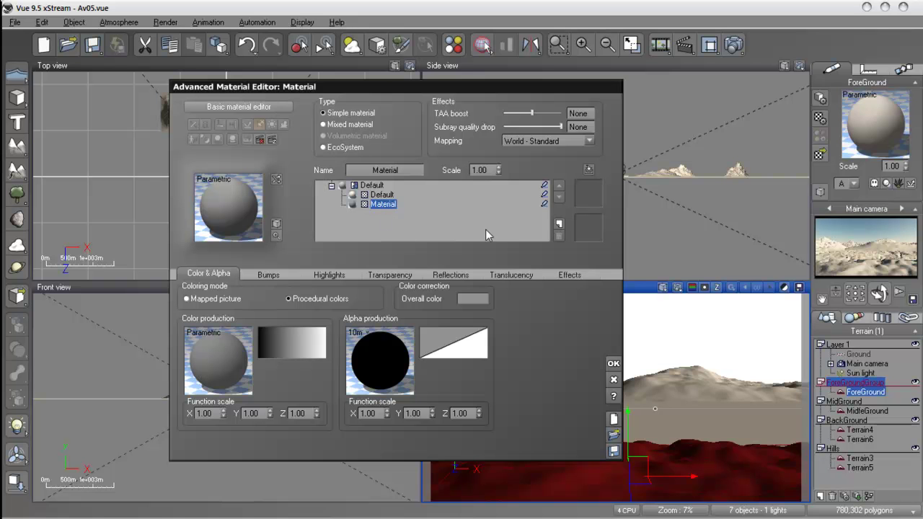
{"action": "left_click", "coordinate": [559, 224]}
{"action": "left_click_drag", "start_coordinate": [472, 15], "coordinate": [432, 11]}
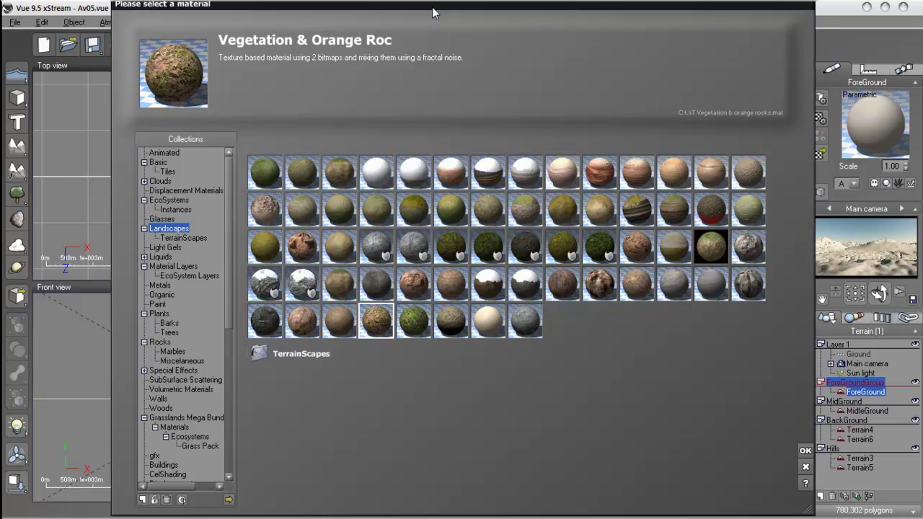
{"action": "left_click", "coordinate": [417, 327]}
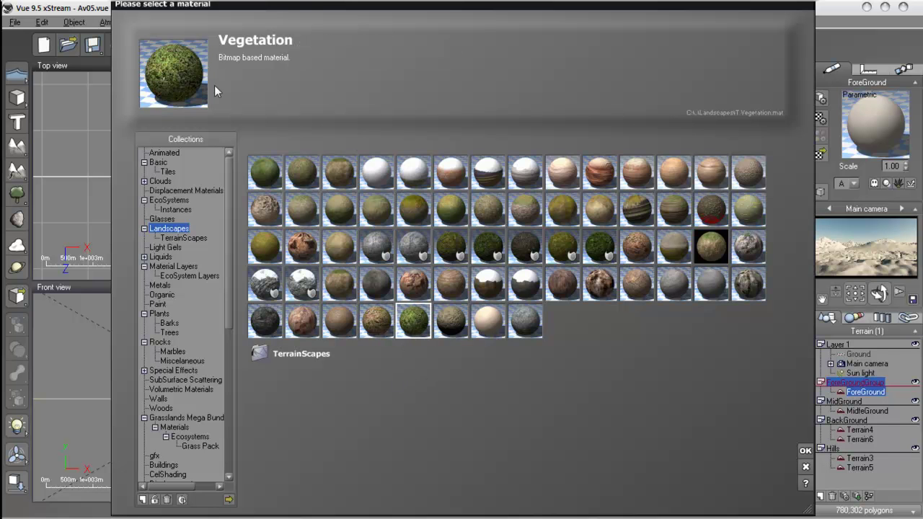
{"action": "left_click", "coordinate": [805, 450]}
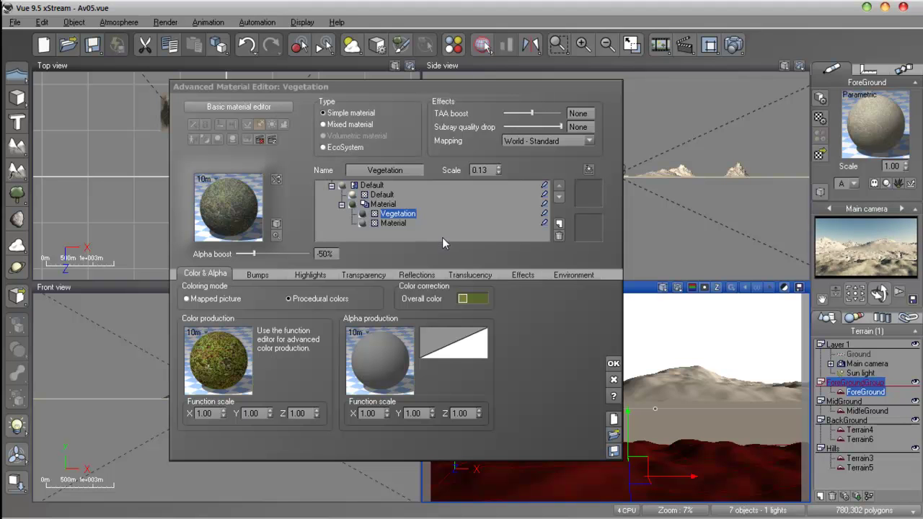
Replace the base layer beneath Vegetation with the Vegetation & Orange Roc material from the Landscapes collection
{"action": "left_click", "coordinate": [394, 223]}
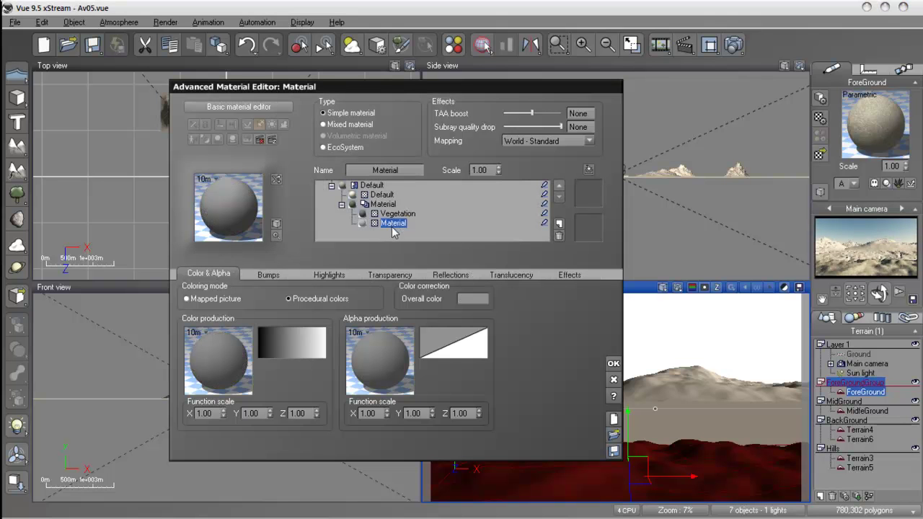
{"action": "left_click", "coordinate": [393, 215]}
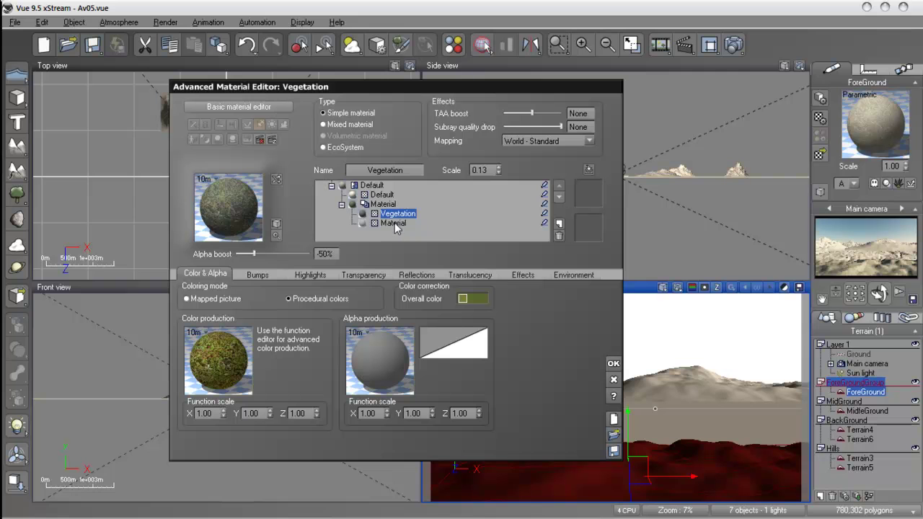
{"action": "left_click", "coordinate": [394, 224]}
{"action": "left_click", "coordinate": [395, 214]}
{"action": "left_click", "coordinate": [393, 224]}
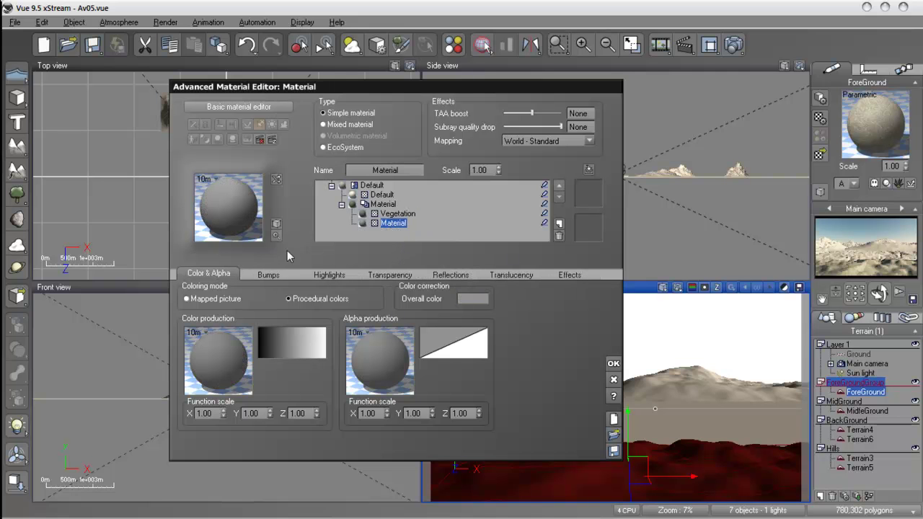
{"action": "left_click", "coordinate": [227, 205]}
{"action": "left_click", "coordinate": [377, 333]}
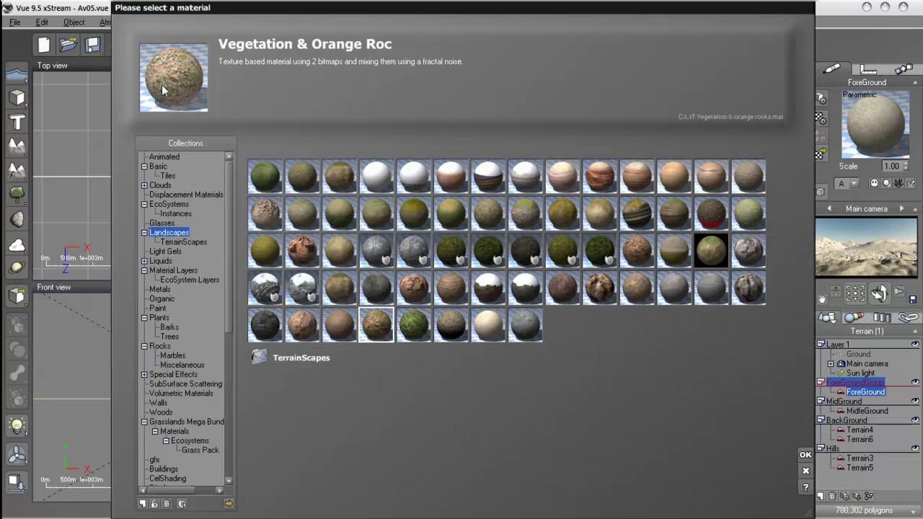
{"action": "left_click", "coordinate": [805, 457]}
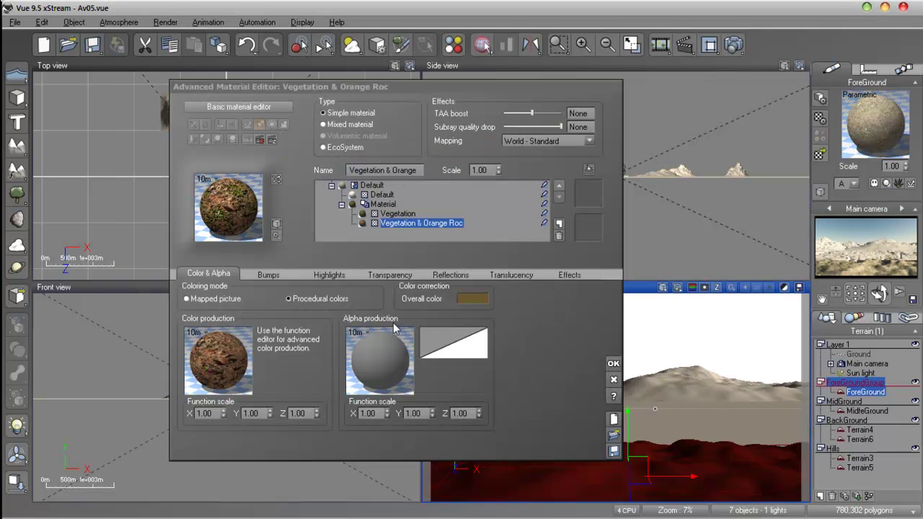
Compare the settings of the Vegetation and Vegetation & Orange Roc layers by switching between them
{"action": "left_click", "coordinate": [393, 214]}
{"action": "key", "text": "Down"}
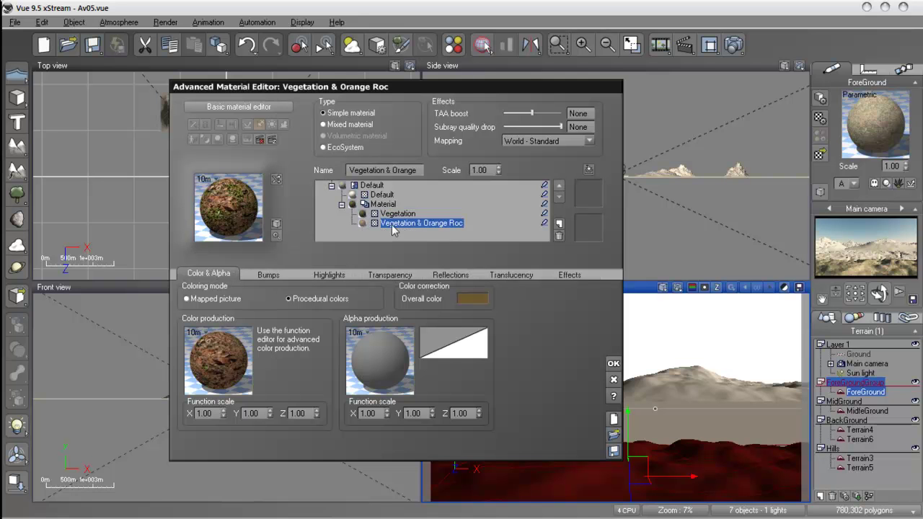
{"action": "key", "text": "Up"}
{"action": "key", "text": "Down"}
{"action": "key", "text": "Up"}
{"action": "key", "text": "Down"}
{"action": "key", "text": "Up"}
{"action": "key", "text": "Down"}
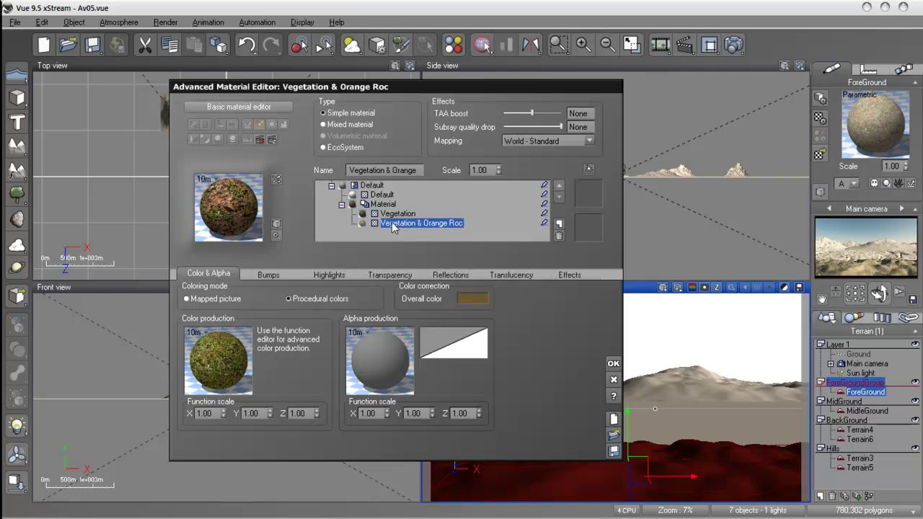
Set the Vegetation layer's alpha boost to -30% and render the material in an enlarged zoom preview beside the editor
{"action": "left_click", "coordinate": [386, 215]}
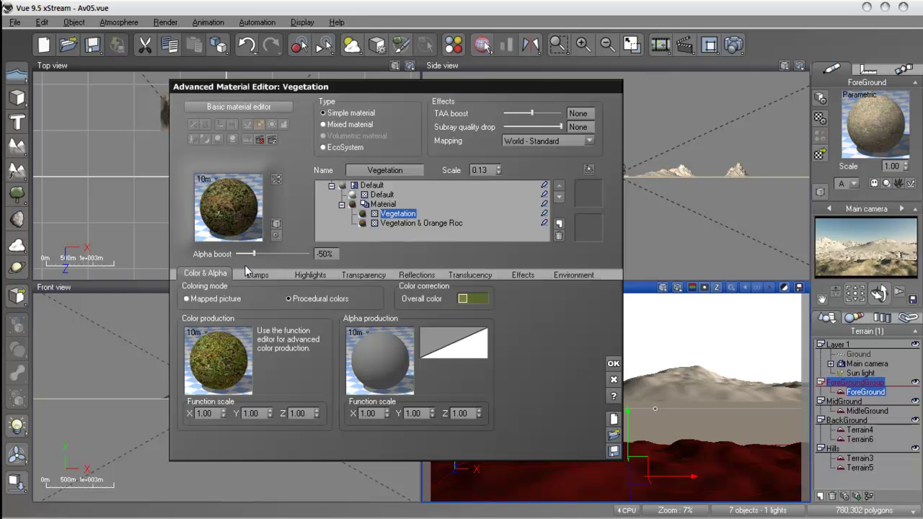
{"action": "mouse_move", "coordinate": [254, 255]}
{"action": "left_mouse_down"}
{"action": "mouse_move", "coordinate": [281, 254]}
{"action": "mouse_move", "coordinate": [261, 254]}
{"action": "left_mouse_up"}
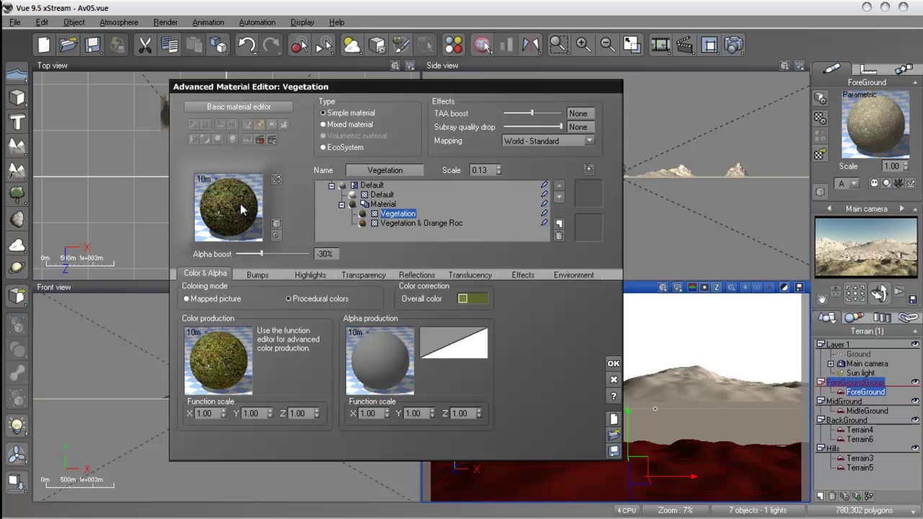
{"action": "left_click", "coordinate": [275, 235]}
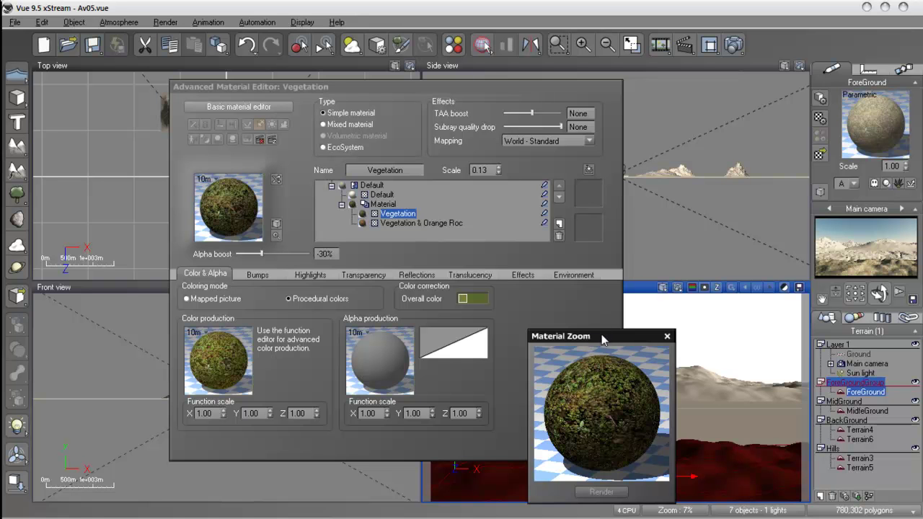
{"action": "left_click_drag", "start_coordinate": [597, 342], "coordinate": [670, 160]}
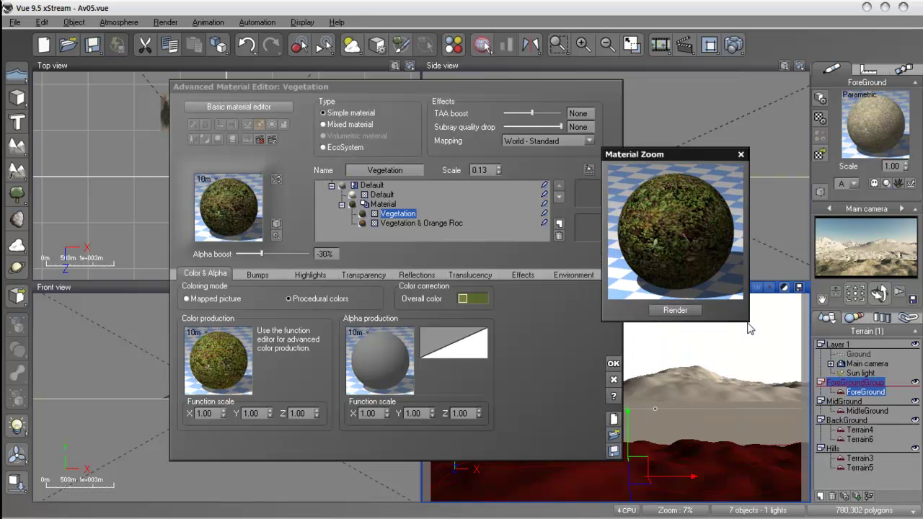
{"action": "left_click_drag", "start_coordinate": [747, 322], "coordinate": [777, 348]}
{"action": "left_click", "coordinate": [688, 335]}
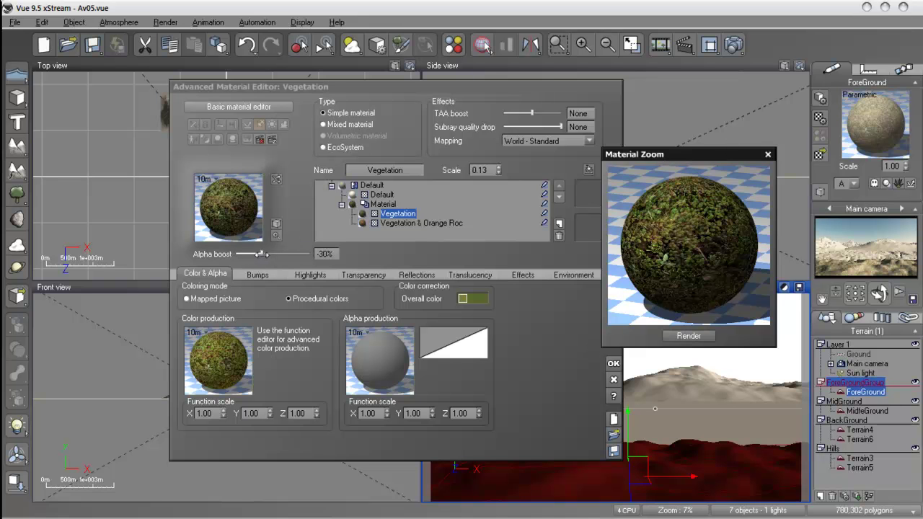
Set the Vegetation layer's alpha boost to -43% and check it against the Vegetation & Orange Roc layer
{"action": "left_click_drag", "start_coordinate": [259, 254], "coordinate": [255, 254]}
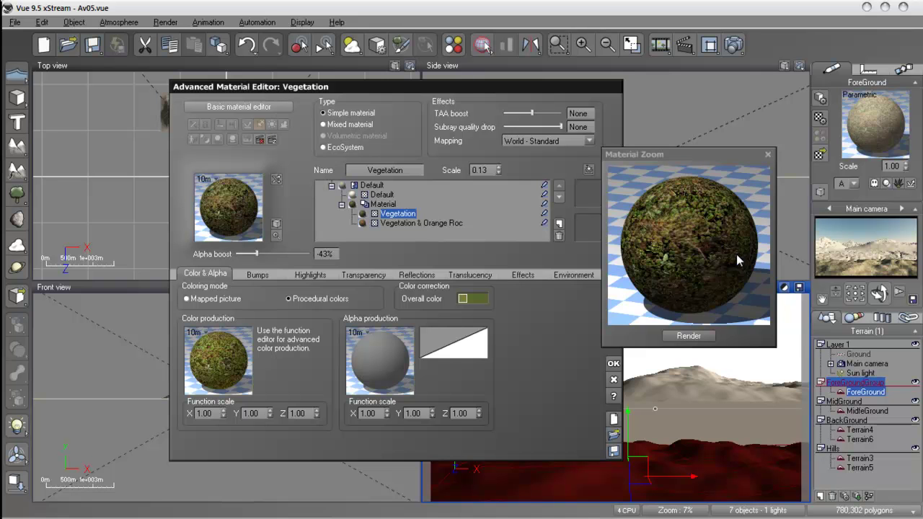
{"action": "left_click", "coordinate": [437, 224]}
{"action": "left_click", "coordinate": [401, 214]}
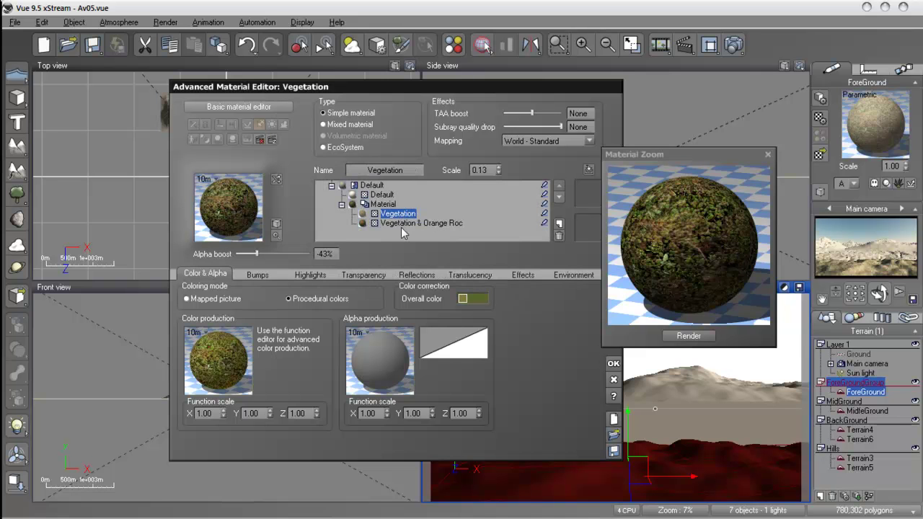
Collapse the layers of the second sub-material and select the first sub-material, Default, for editing
{"action": "left_click", "coordinate": [390, 205]}
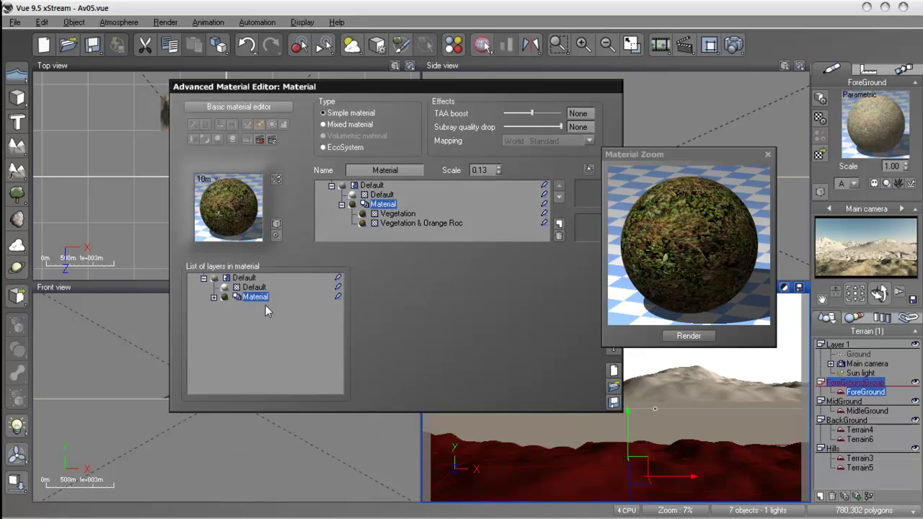
{"action": "left_click", "coordinate": [378, 196]}
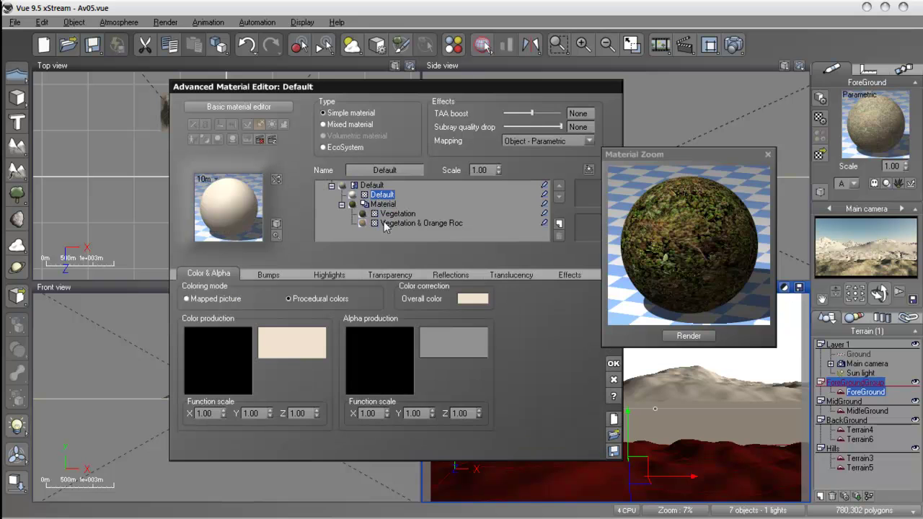
{"action": "left_click", "coordinate": [342, 205]}
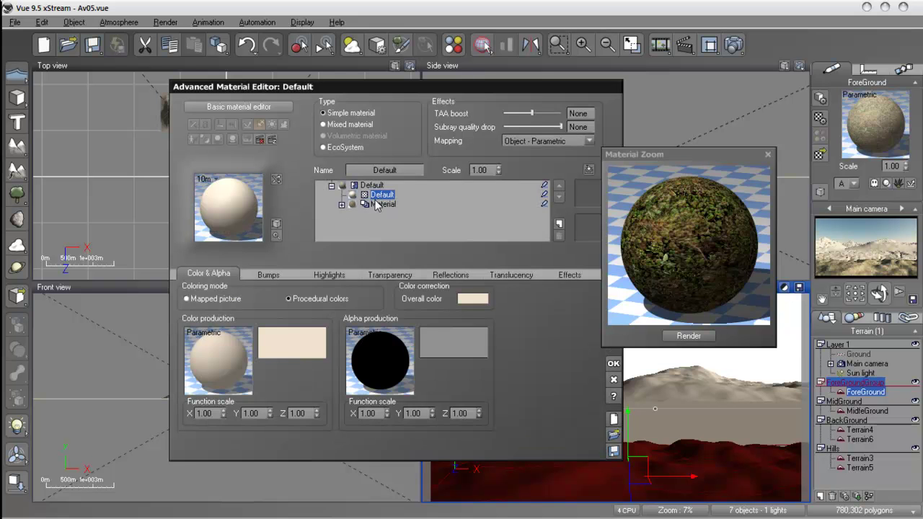
{"action": "left_click", "coordinate": [383, 204]}
{"action": "left_click", "coordinate": [381, 195]}
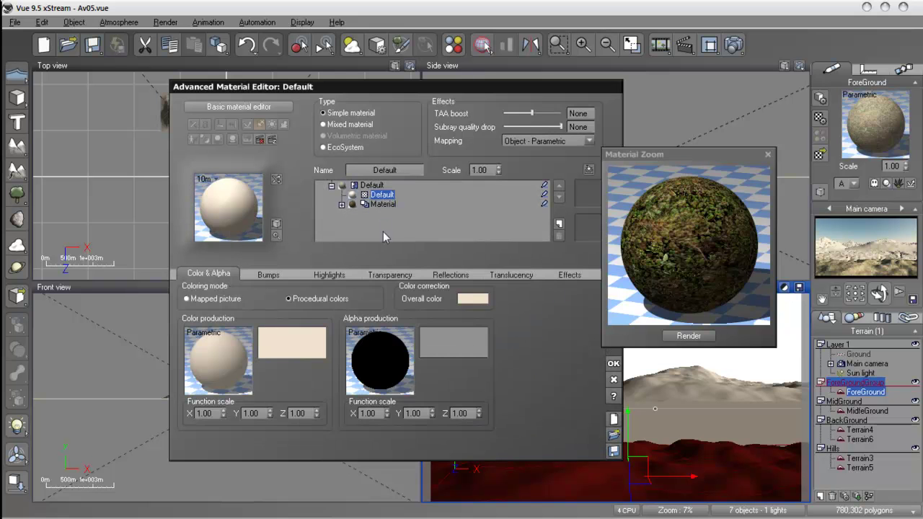
Open the material library for the Default sub-material and browse the collections from Landscapes and TerrainScapes through gfx to Floor
{"action": "double_click", "coordinate": [225, 193]}
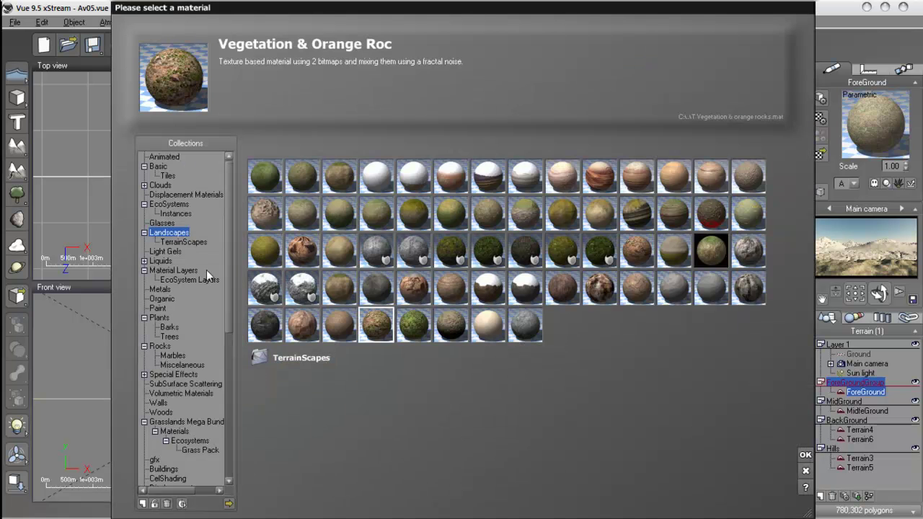
{"action": "left_click", "coordinate": [183, 243]}
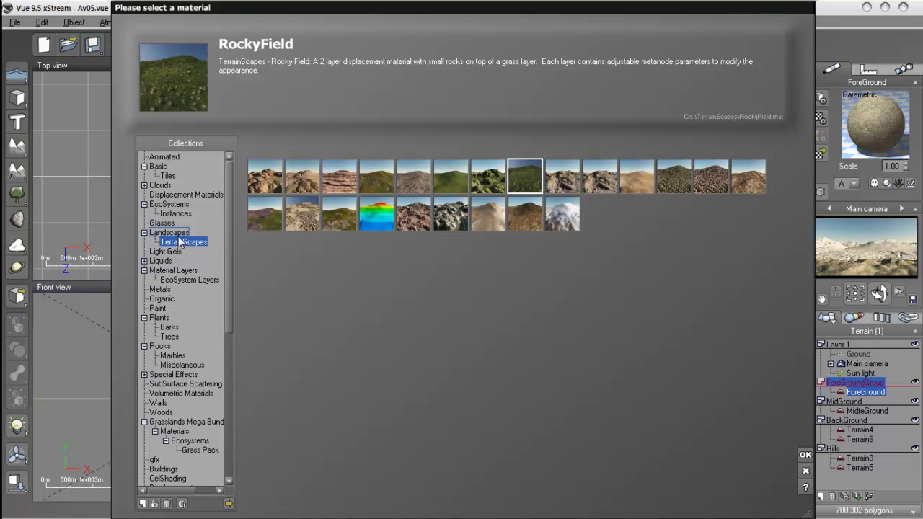
{"action": "left_click", "coordinate": [178, 237]}
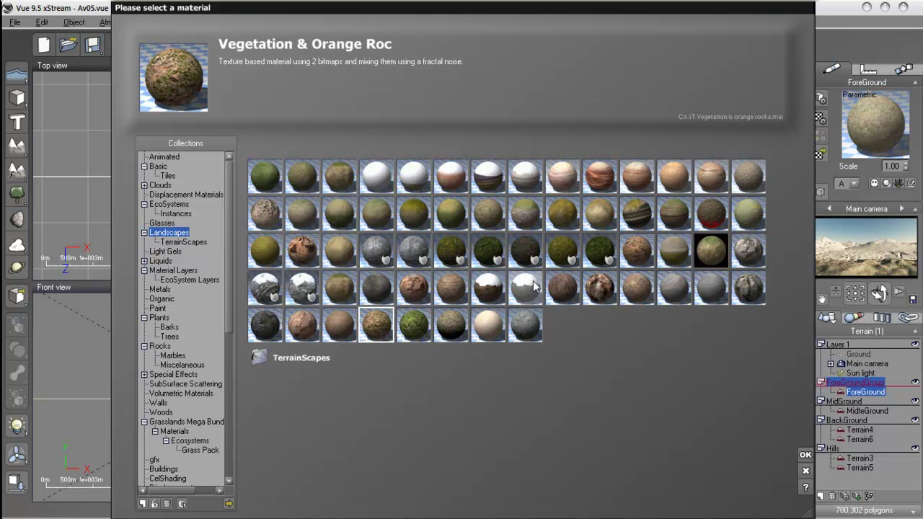
{"action": "left_click", "coordinate": [525, 259]}
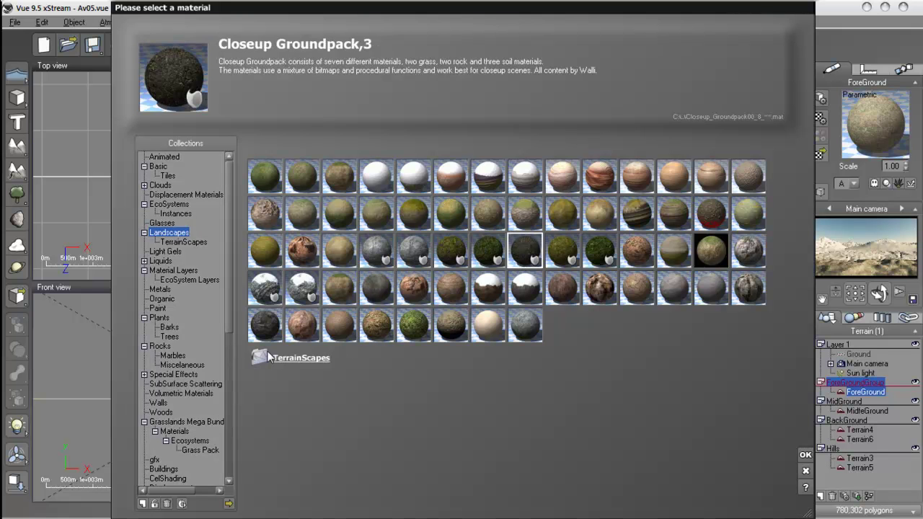
{"action": "left_click_drag", "start_coordinate": [229, 324], "coordinate": [226, 427]}
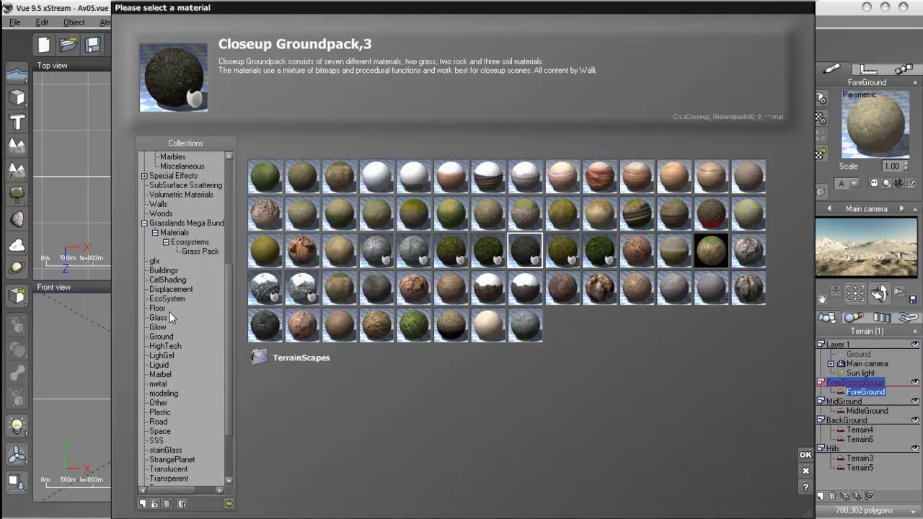
{"action": "left_click", "coordinate": [155, 262]}
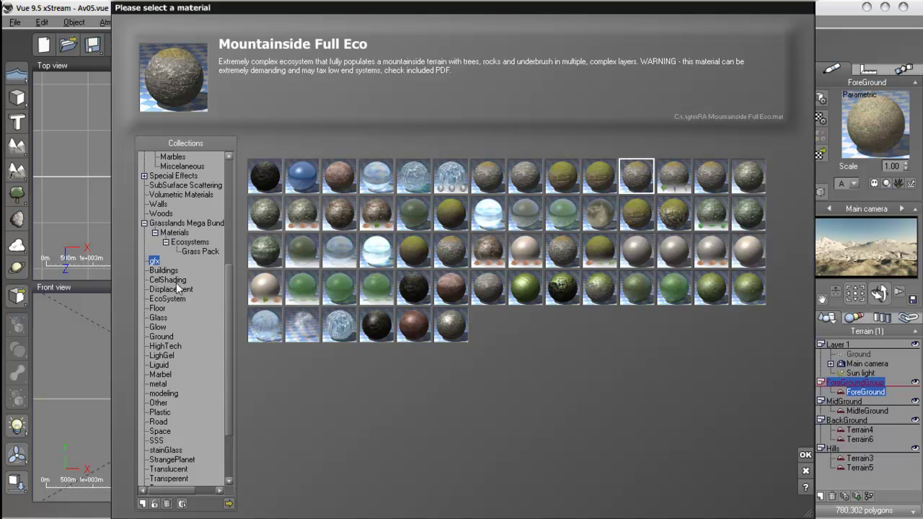
{"action": "left_click", "coordinate": [166, 271]}
{"action": "left_click", "coordinate": [168, 281]}
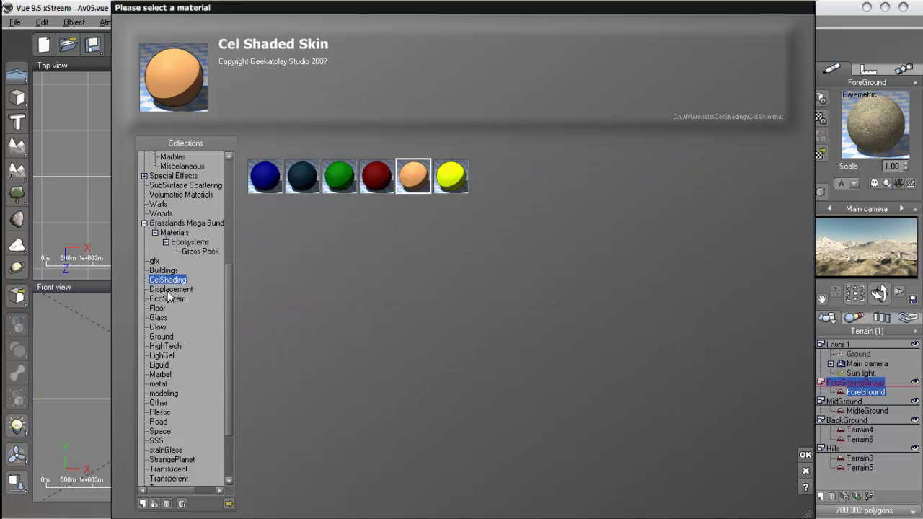
{"action": "left_click", "coordinate": [169, 290]}
{"action": "left_click", "coordinate": [166, 299]}
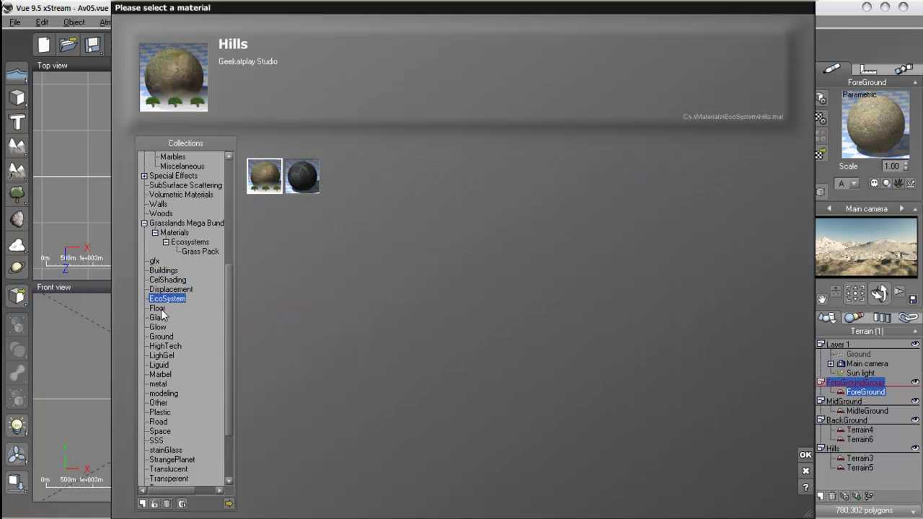
{"action": "left_click", "coordinate": [160, 308]}
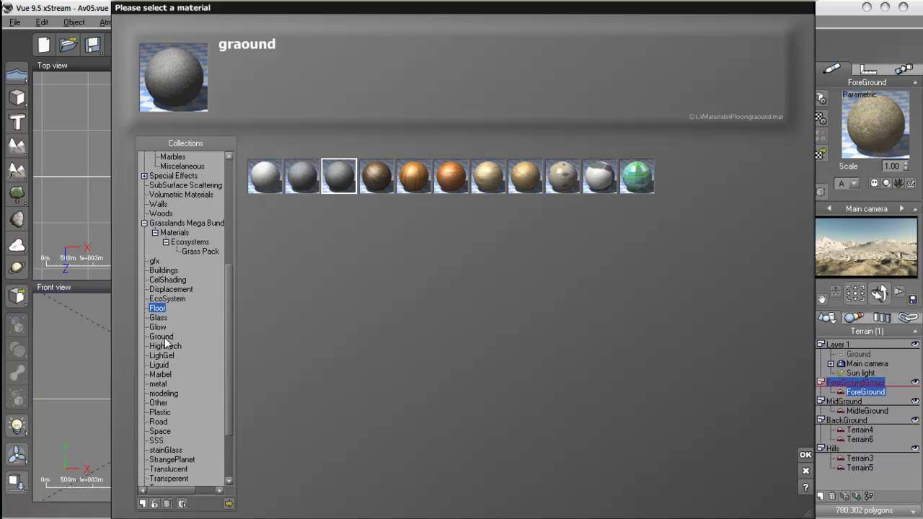
Load the BlackRocks material from the Ground collection into the first sub-material
{"action": "left_click", "coordinate": [164, 337]}
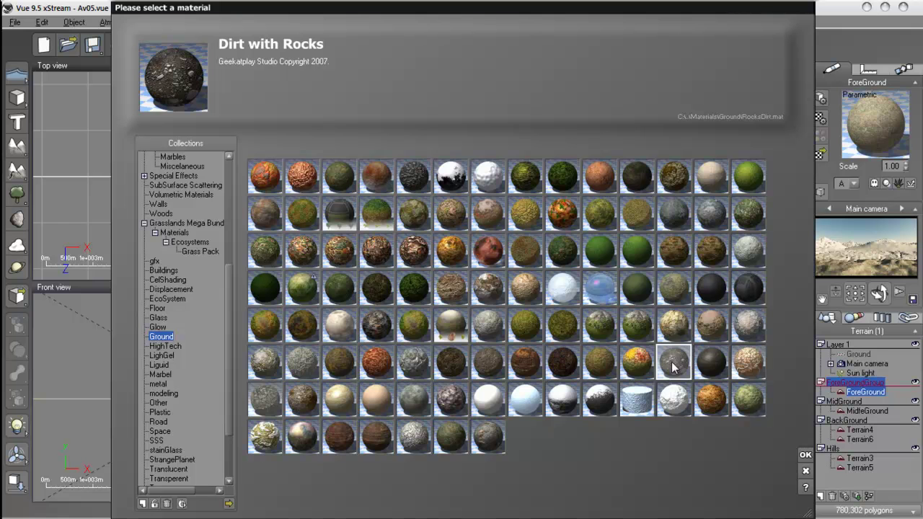
{"action": "left_click_drag", "start_coordinate": [230, 332], "coordinate": [233, 230]}
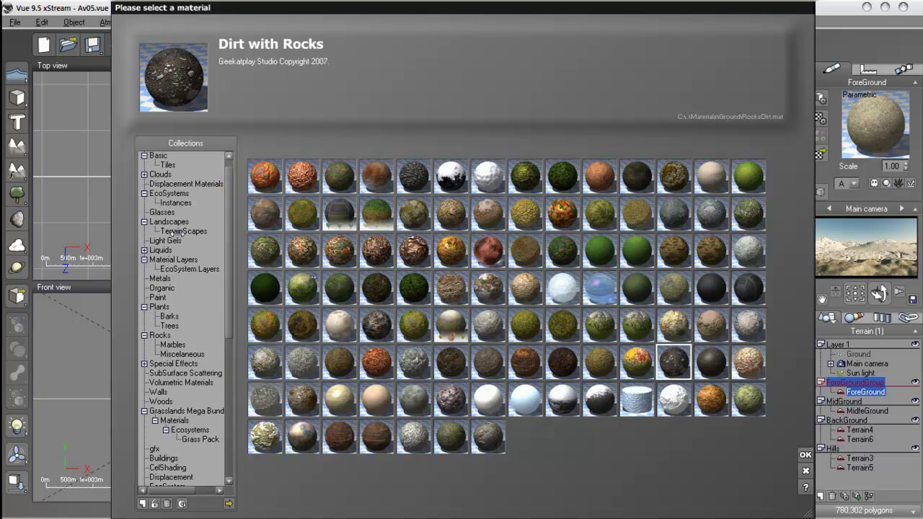
{"action": "left_click", "coordinate": [416, 186]}
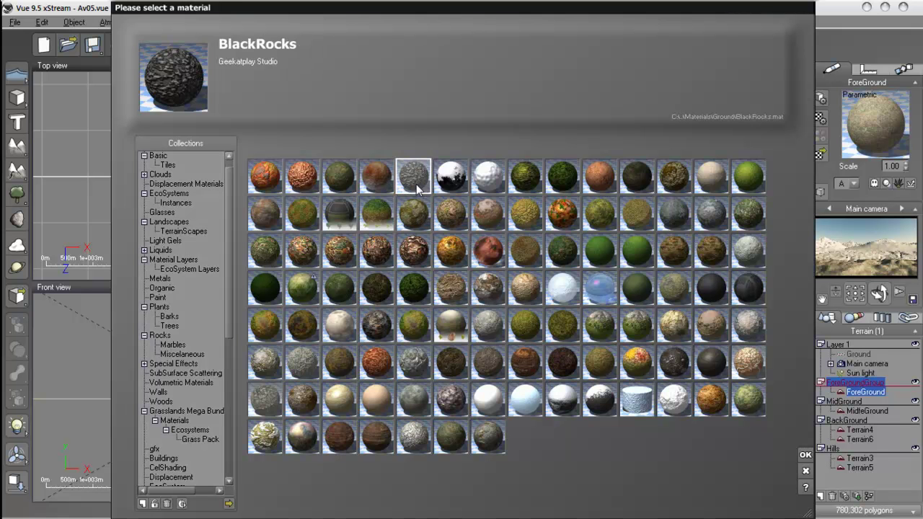
{"action": "left_click", "coordinate": [805, 455]}
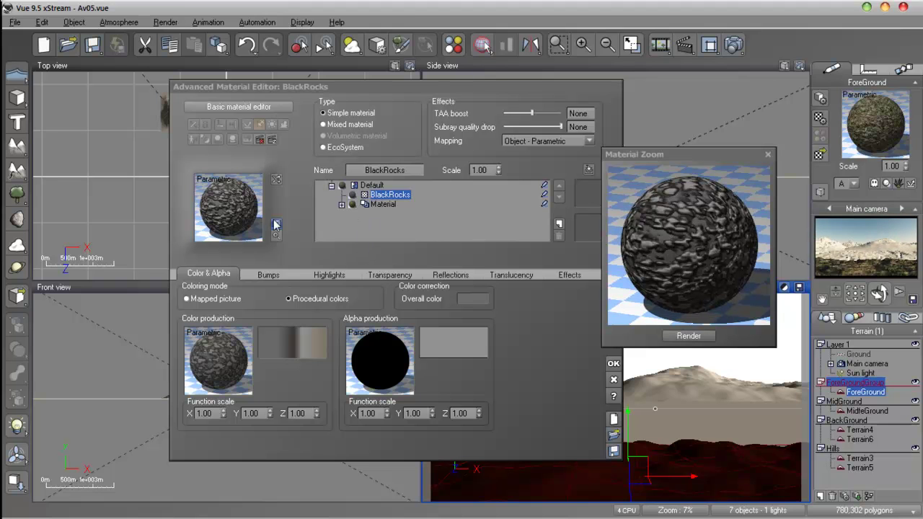
Replace the first sub-material with Dirt with Rocks from the Ground collection after comparing other ground materials there
{"action": "double_click", "coordinate": [252, 228]}
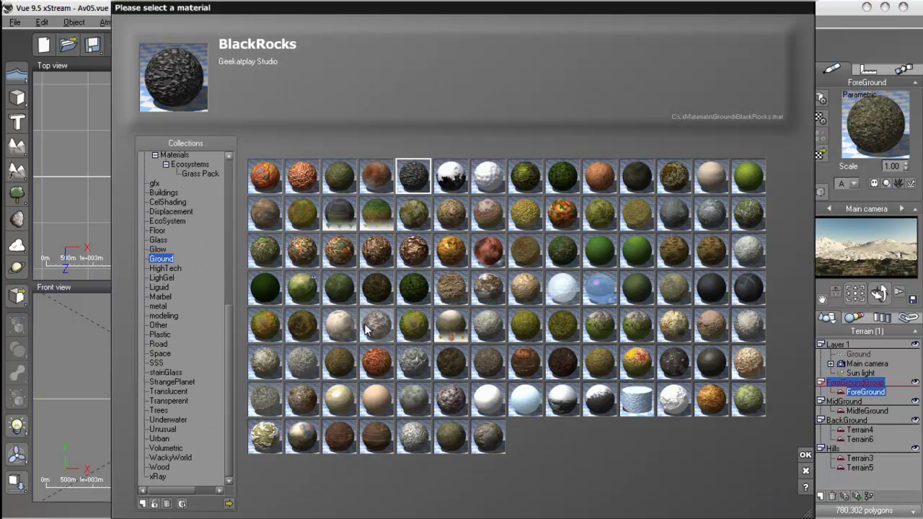
{"action": "left_click", "coordinate": [674, 214]}
{"action": "left_click", "coordinate": [709, 218]}
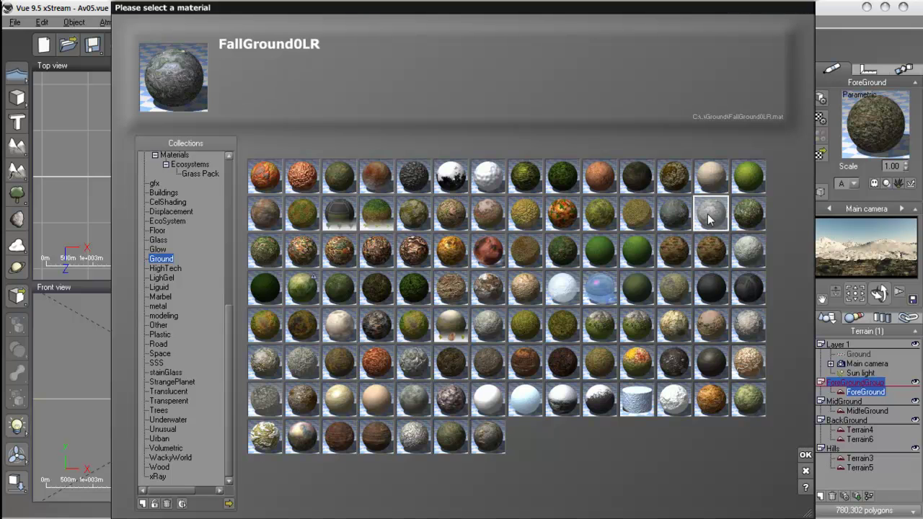
{"action": "left_click", "coordinate": [420, 363]}
{"action": "left_click", "coordinate": [307, 371]}
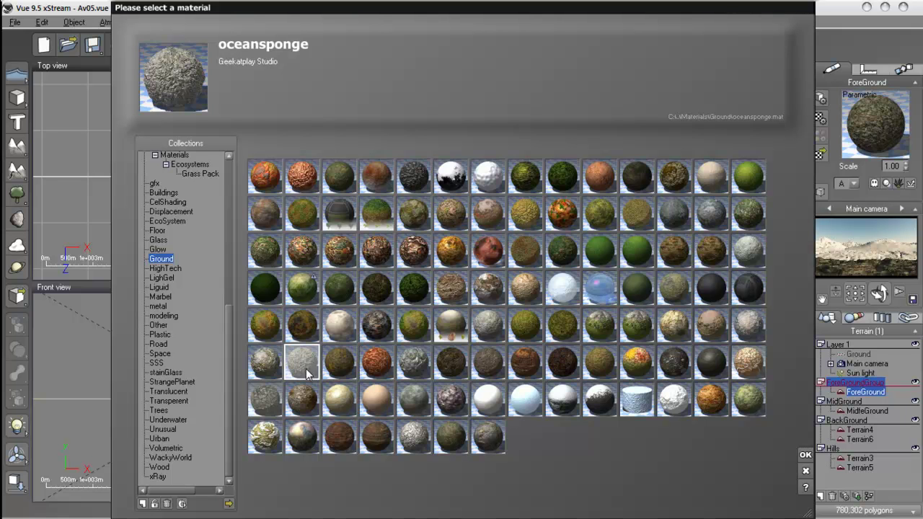
{"action": "left_click", "coordinate": [271, 404]}
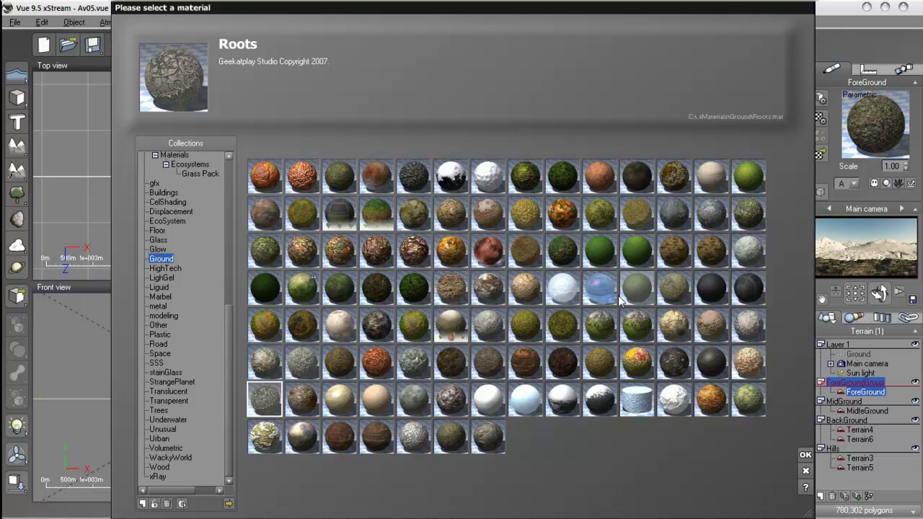
{"action": "left_click", "coordinate": [602, 373]}
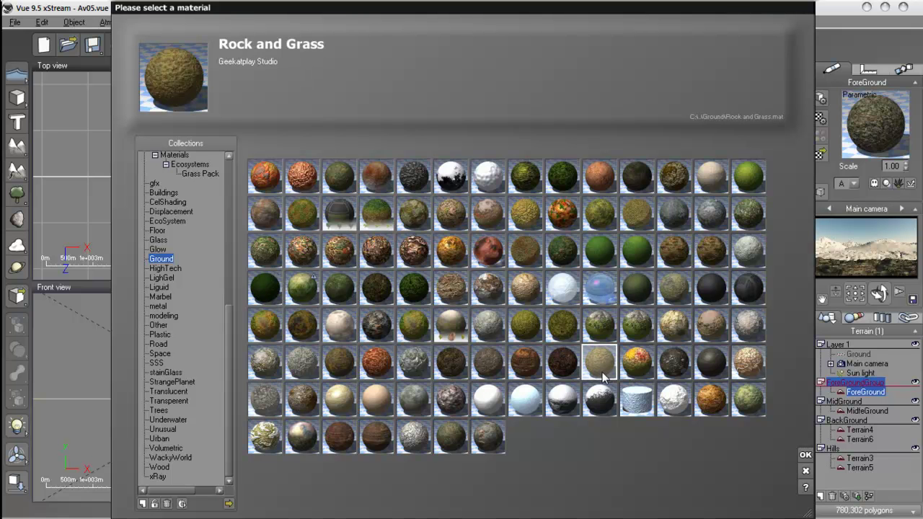
{"action": "left_click", "coordinate": [680, 371]}
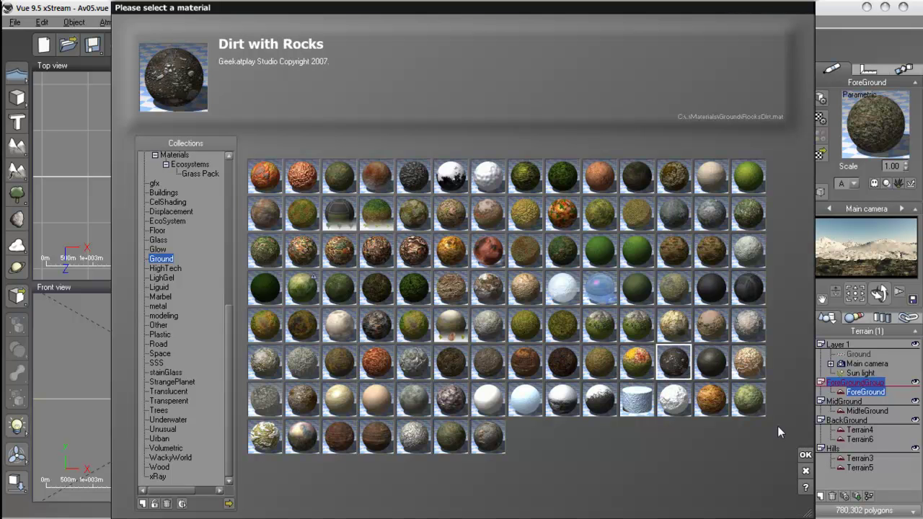
{"action": "left_click", "coordinate": [805, 455]}
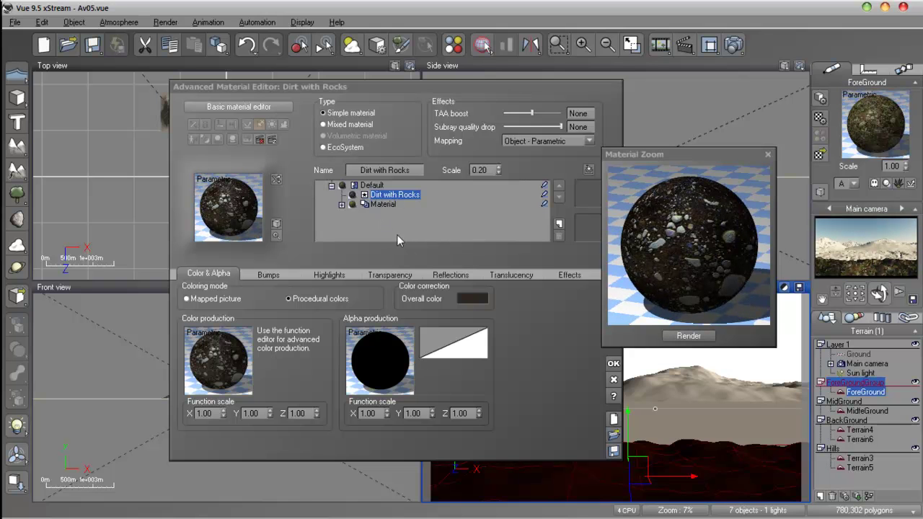
Review both sub-materials, return to the Default mixed material and set its mixing proportions to 50%
{"action": "left_click", "coordinate": [380, 206]}
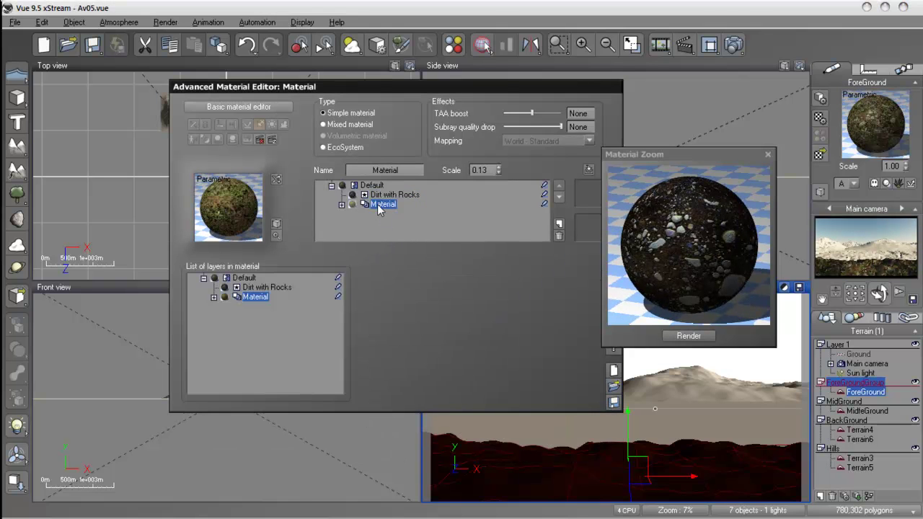
{"action": "left_click", "coordinate": [381, 196]}
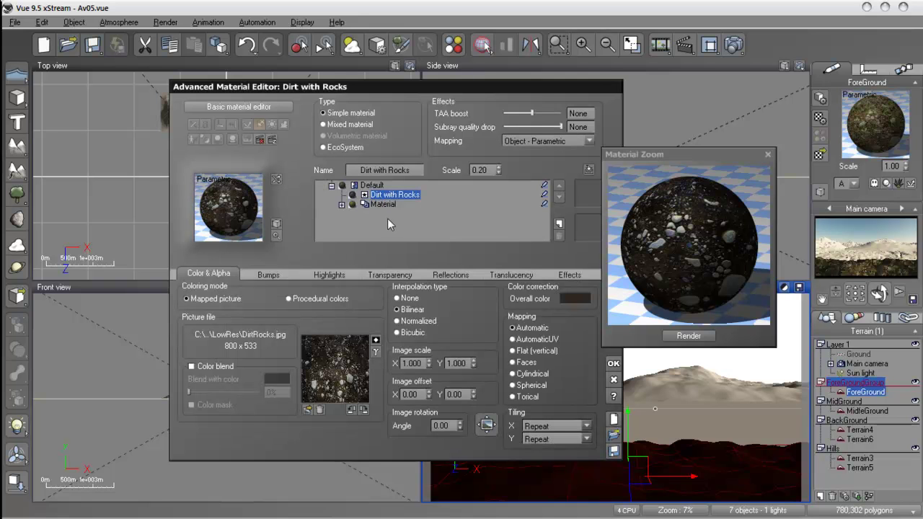
{"action": "left_click", "coordinate": [371, 186]}
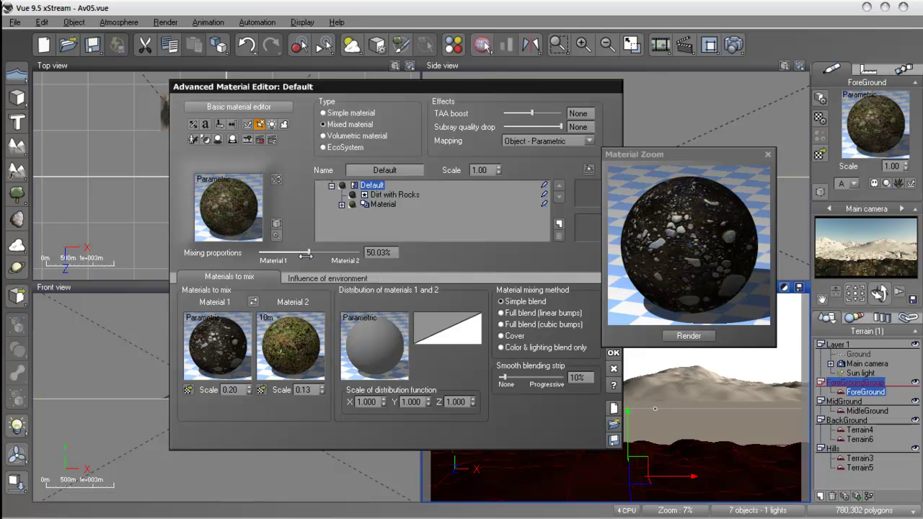
{"action": "mouse_move", "coordinate": [307, 252]}
{"action": "left_mouse_down"}
{"action": "mouse_move", "coordinate": [290, 253]}
{"action": "mouse_move", "coordinate": [310, 252]}
{"action": "left_mouse_up"}
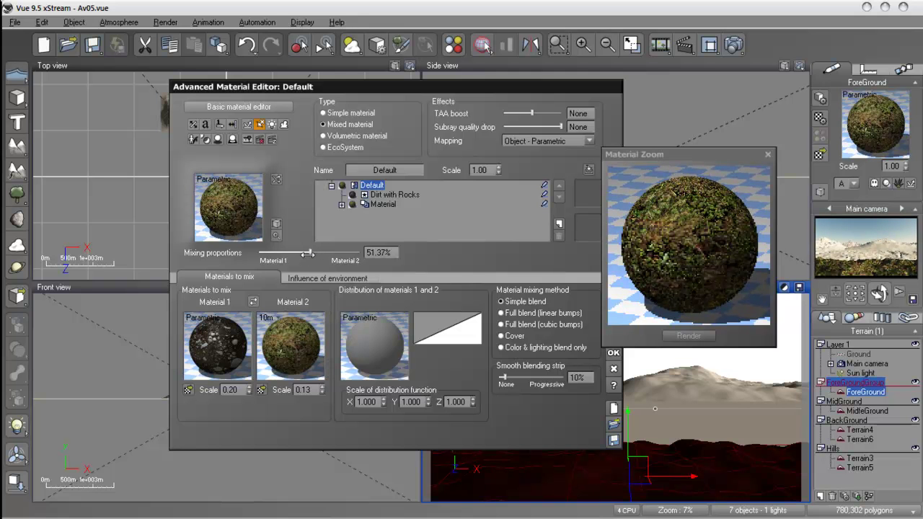
{"action": "left_click", "coordinate": [375, 253]}
{"action": "type", "text": "50"}
{"action": "key", "text": "Return"}
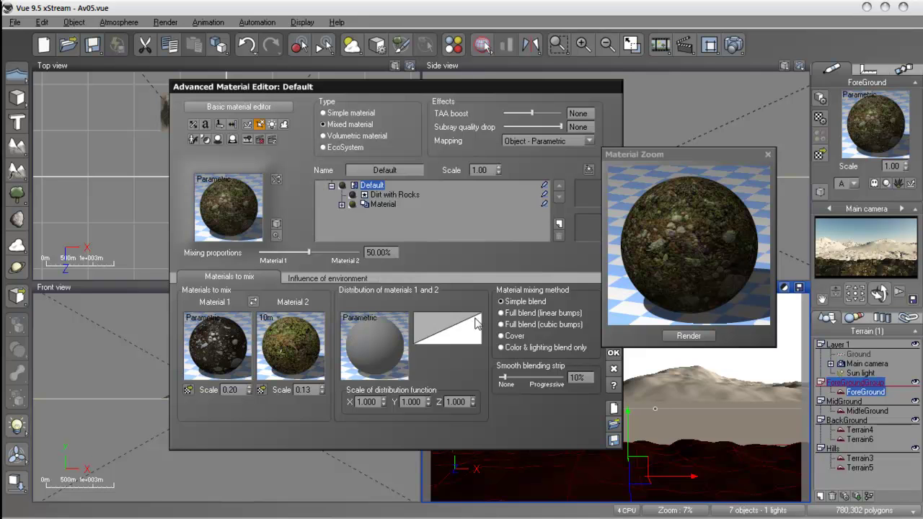
Make the material distribution depend on local slope, altitude and orientation, and set the influence of orientation to 30%
{"action": "left_click", "coordinate": [311, 279]}
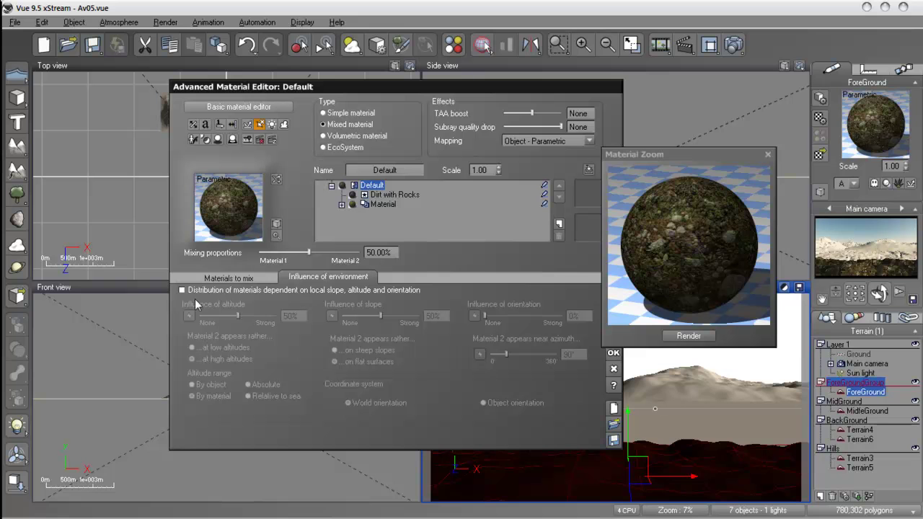
{"action": "left_click", "coordinate": [183, 290]}
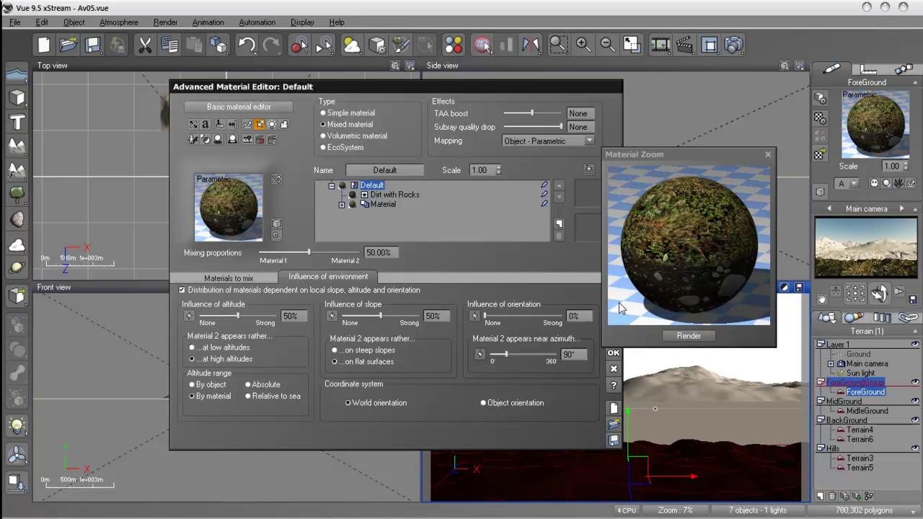
{"action": "left_click_drag", "start_coordinate": [490, 317], "coordinate": [510, 317]}
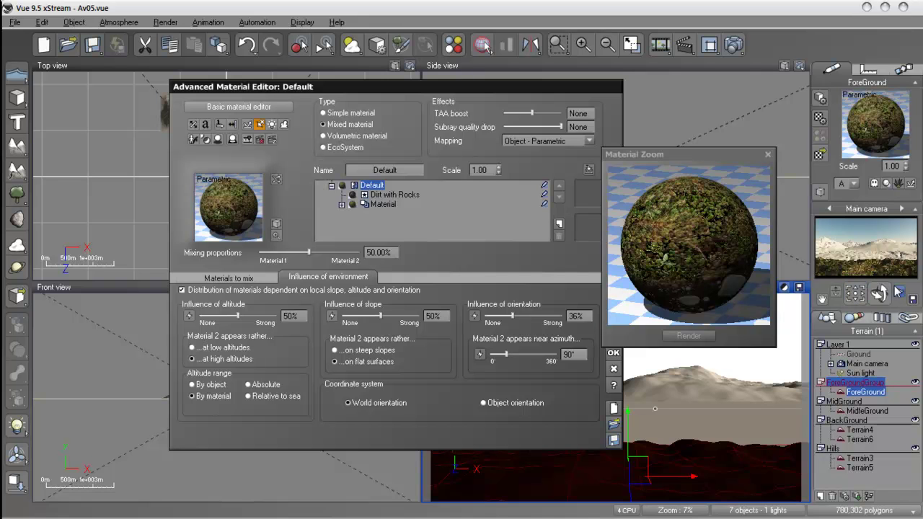
{"action": "left_click_drag", "start_coordinate": [511, 315], "coordinate": [484, 318]}
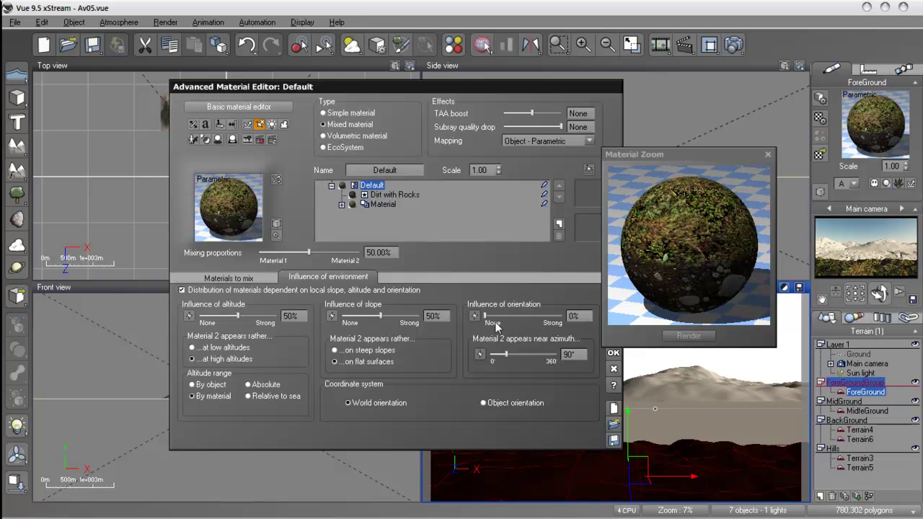
{"action": "left_click_drag", "start_coordinate": [494, 316], "coordinate": [488, 317]}
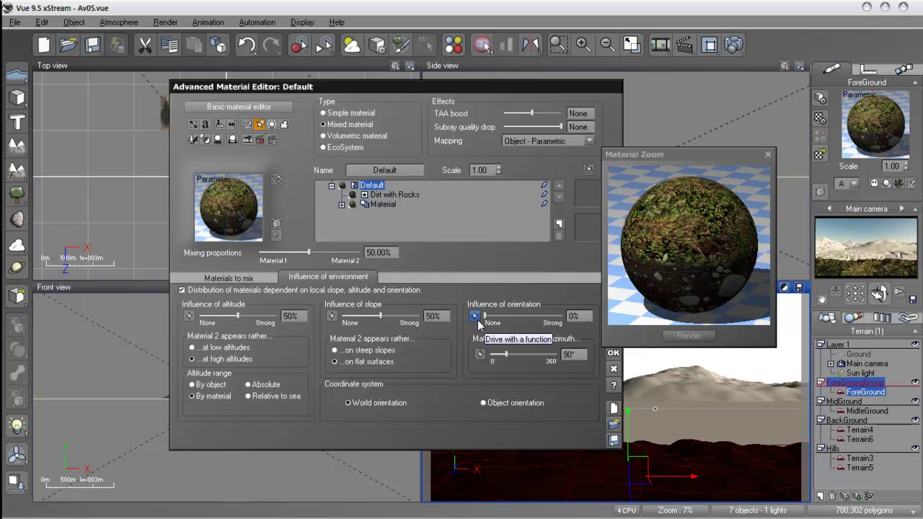
{"action": "left_click_drag", "start_coordinate": [484, 316], "coordinate": [508, 315]}
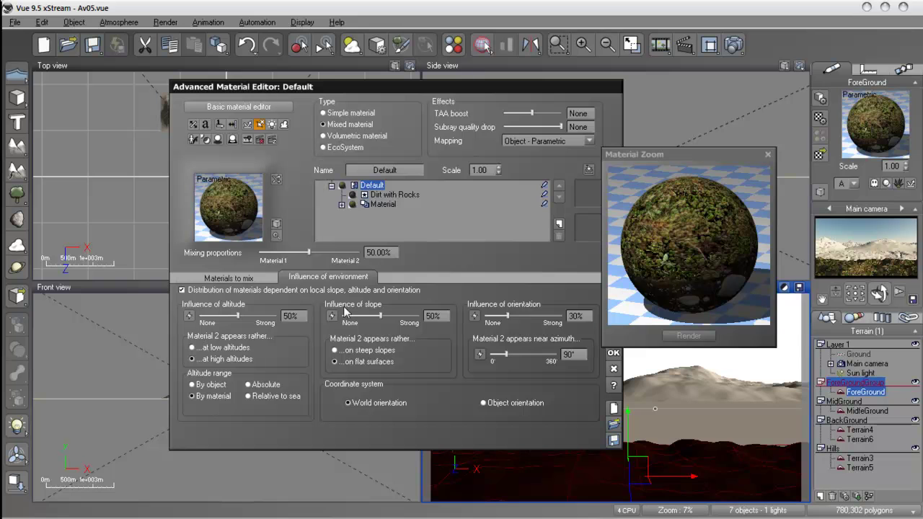
Set the influence of slope to 24% and the influence of altitude to 45% for the mix
{"action": "mouse_move", "coordinate": [380, 316]}
{"action": "left_mouse_down"}
{"action": "mouse_move", "coordinate": [357, 317]}
{"action": "mouse_move", "coordinate": [375, 318]}
{"action": "mouse_move", "coordinate": [365, 318]}
{"action": "left_mouse_up"}
{"action": "left_click_drag", "start_coordinate": [368, 318], "coordinate": [401, 318]}
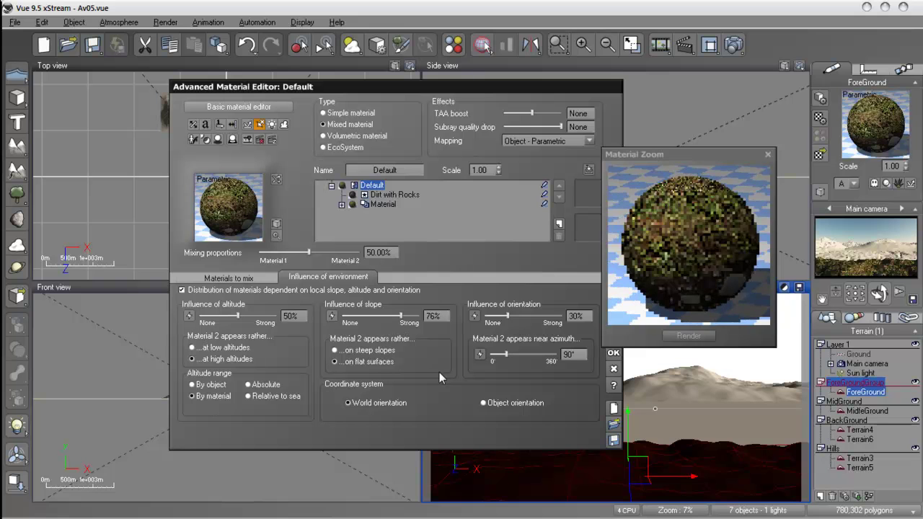
{"action": "left_click_drag", "start_coordinate": [401, 317], "coordinate": [381, 317]}
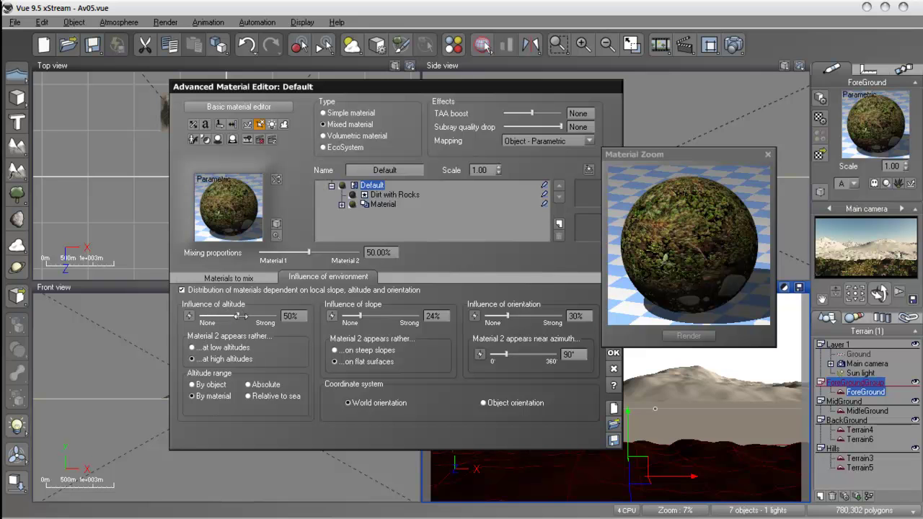
{"action": "left_click_drag", "start_coordinate": [245, 317], "coordinate": [263, 317]}
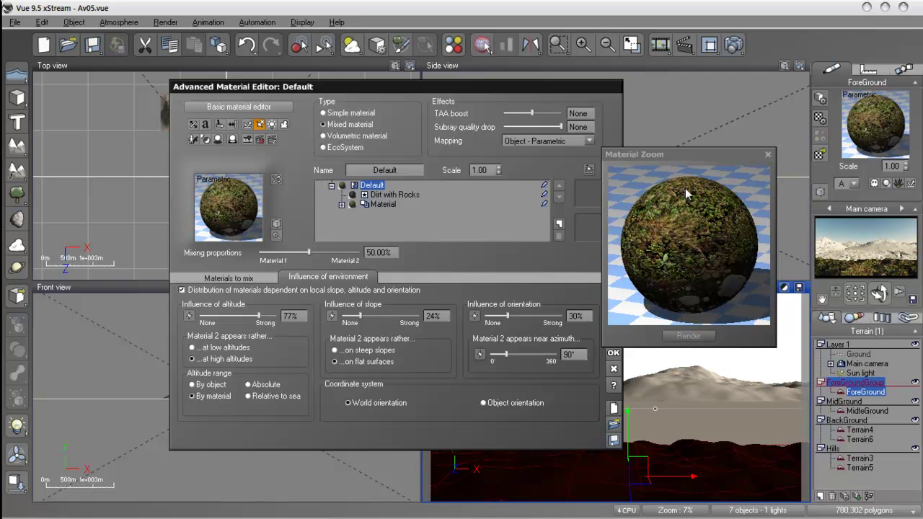
{"action": "left_click_drag", "start_coordinate": [258, 316], "coordinate": [208, 314]}
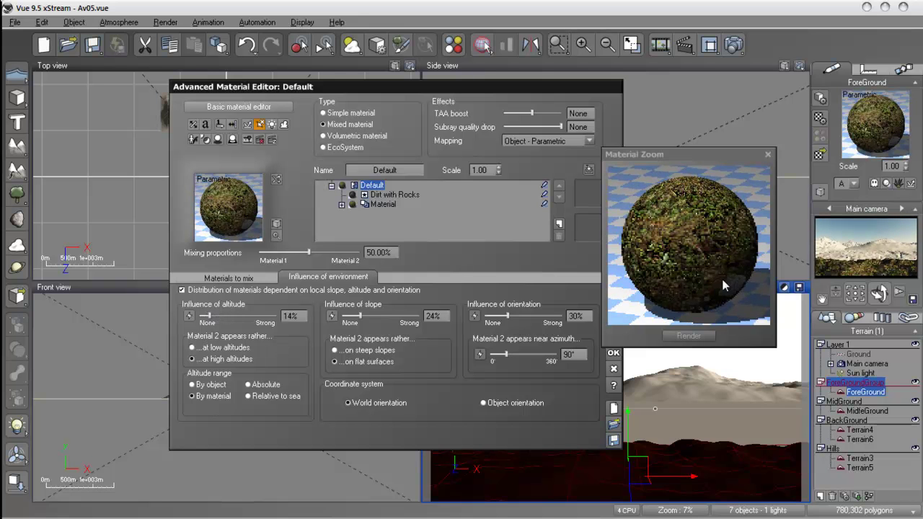
{"action": "left_click_drag", "start_coordinate": [207, 315], "coordinate": [232, 317]}
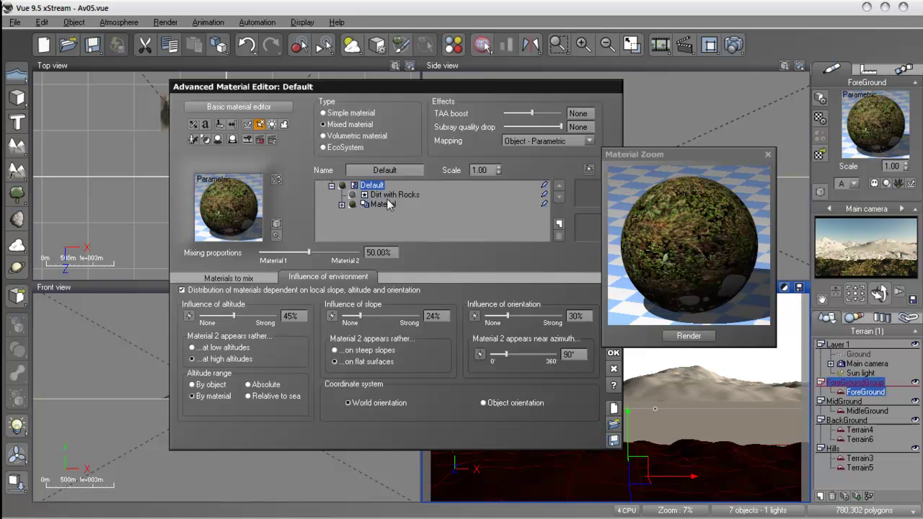
Change the mixed material's mapping to Object - Standard and refresh the main camera preview
{"action": "left_click", "coordinate": [545, 141]}
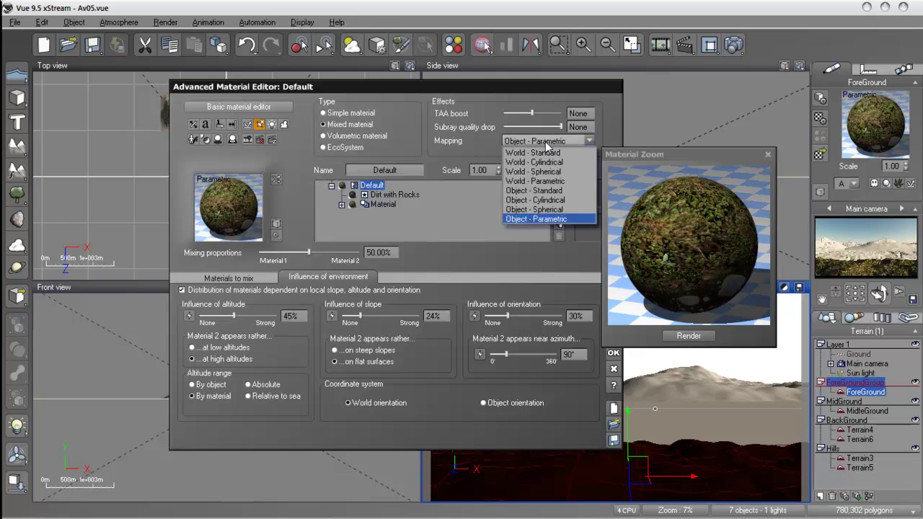
{"action": "left_click", "coordinate": [543, 191]}
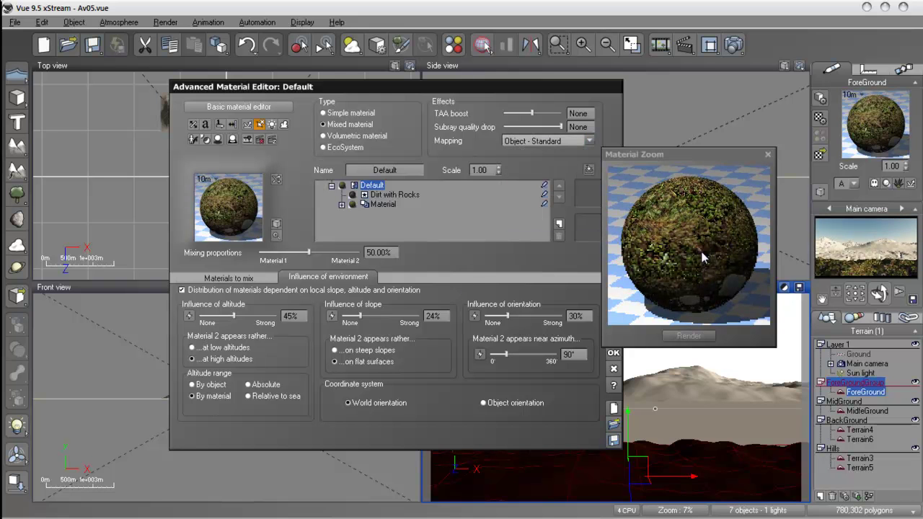
{"action": "right_click", "coordinate": [850, 275]}
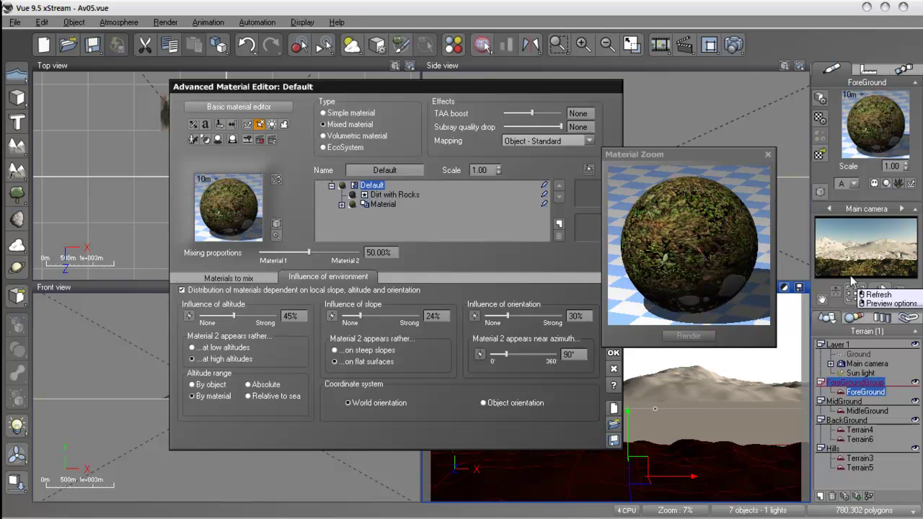
{"action": "left_click", "coordinate": [380, 387]}
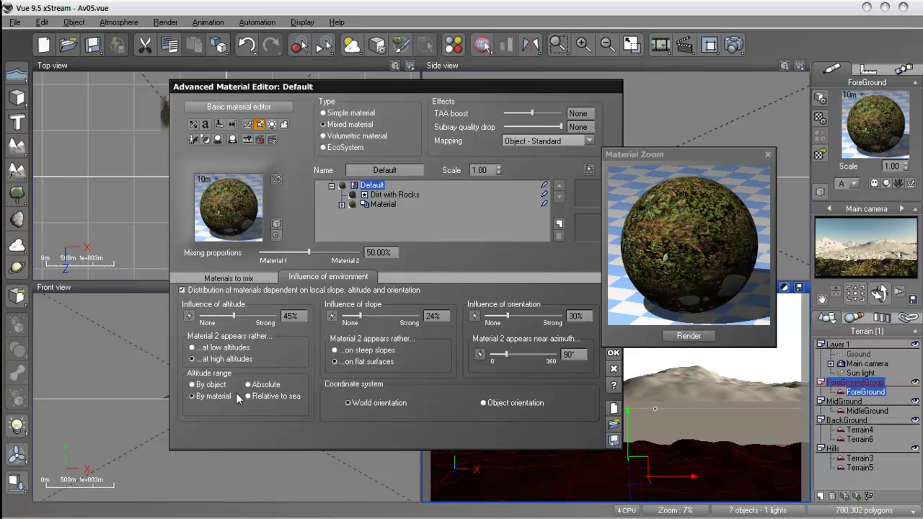
Try mixing proportions of 40.60% in the main camera preview, and settle on 43.29%
{"action": "left_click", "coordinate": [229, 277]}
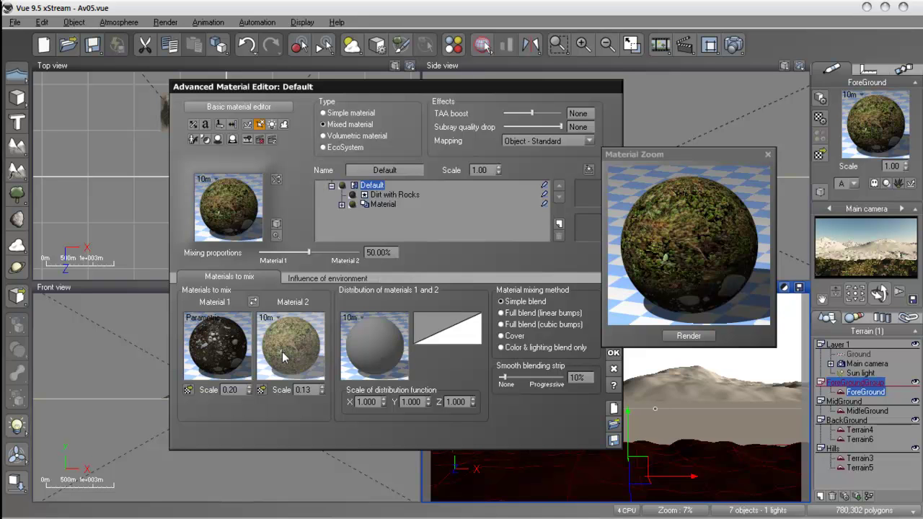
{"action": "left_click_drag", "start_coordinate": [314, 255], "coordinate": [300, 254]}
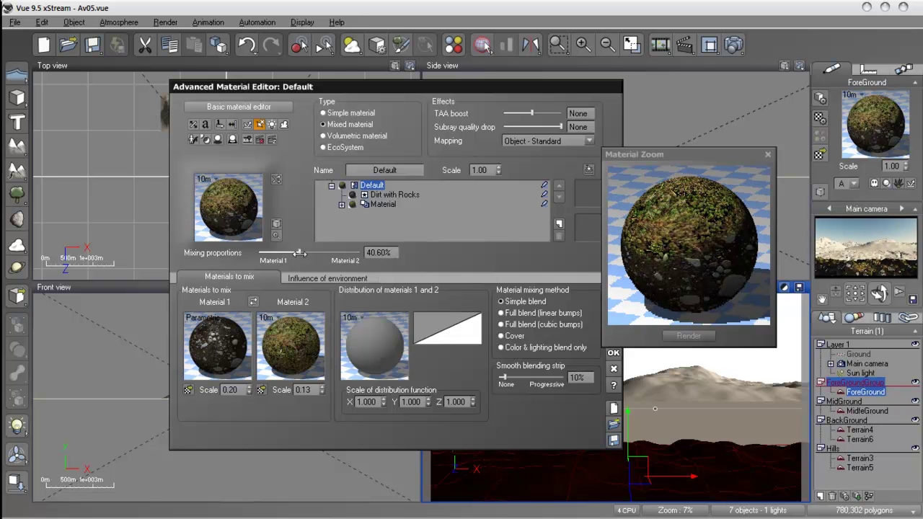
{"action": "right_click", "coordinate": [864, 266]}
{"action": "mouse_move", "coordinate": [864, 297]}
{"action": "left_click", "coordinate": [796, 311]}
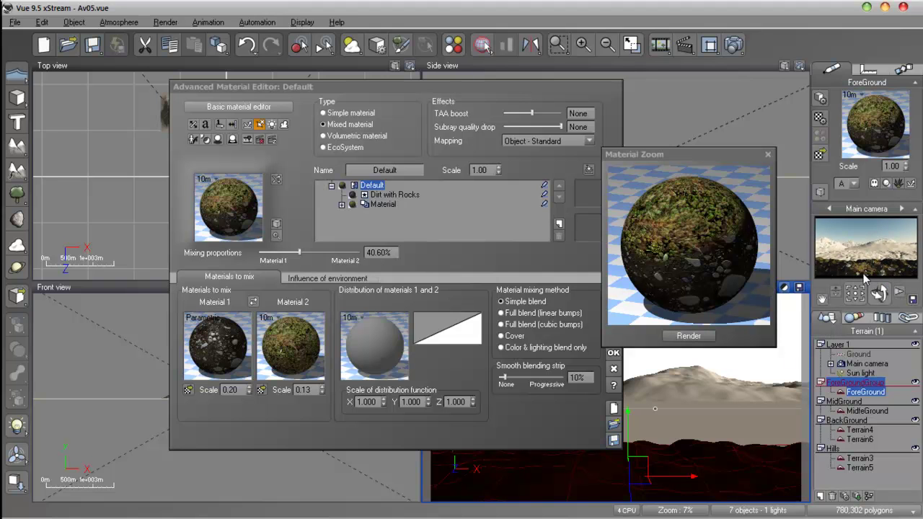
{"action": "left_click_drag", "start_coordinate": [298, 254], "coordinate": [302, 253]}
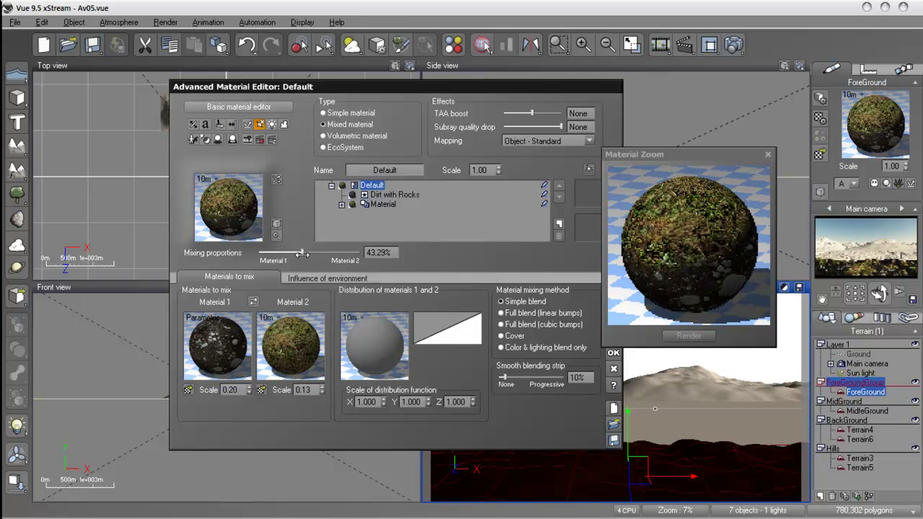
Set the mixing proportions of the foreground material to 44.63% and accept the material
{"action": "left_click_drag", "start_coordinate": [301, 254], "coordinate": [305, 254]}
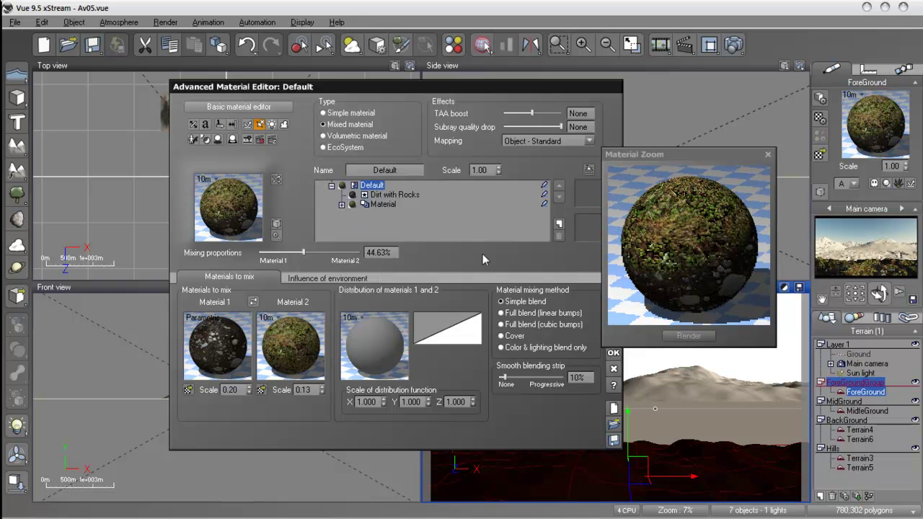
{"action": "left_click", "coordinate": [767, 154]}
{"action": "left_click_drag", "start_coordinate": [463, 91], "coordinate": [367, 80]}
{"action": "left_click", "coordinate": [518, 342]}
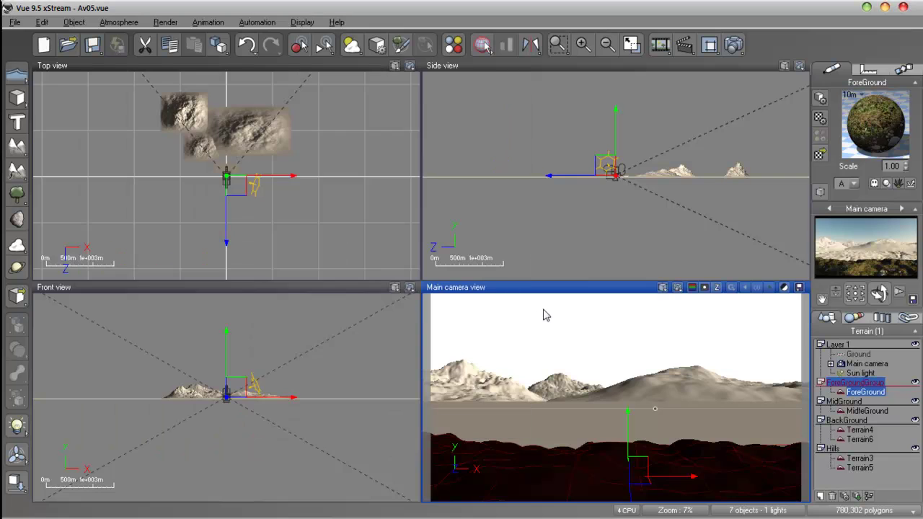
Maximise the main camera view and render the scene in it
{"action": "double_click", "coordinate": [540, 288]}
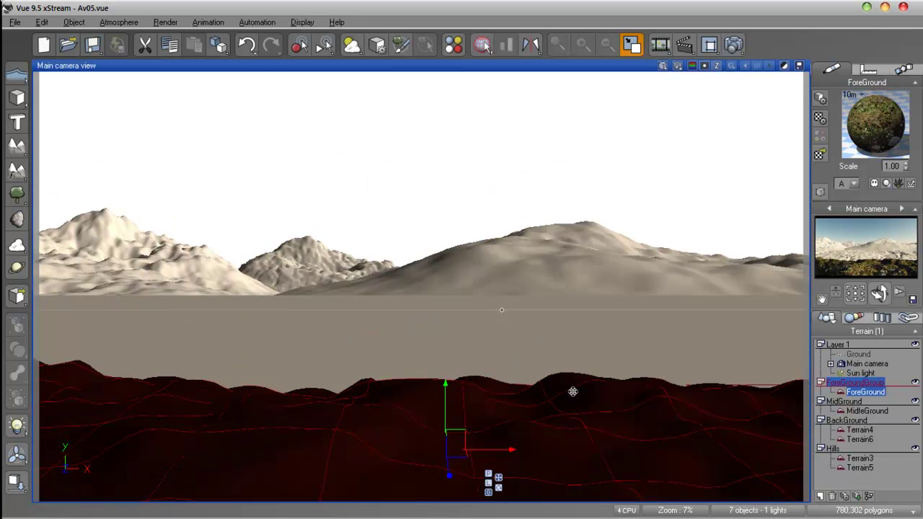
{"action": "left_click", "coordinate": [677, 66]}
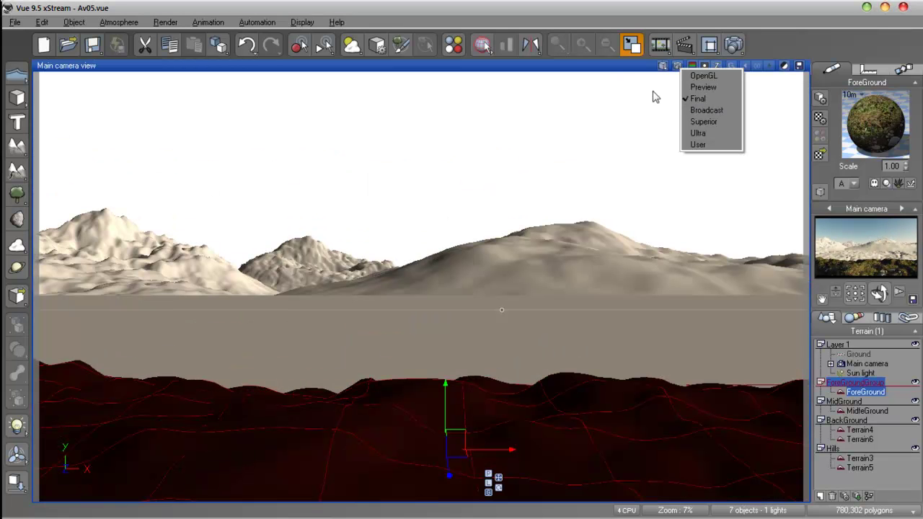
{"action": "left_click", "coordinate": [678, 80]}
{"action": "left_click", "coordinate": [677, 68]}
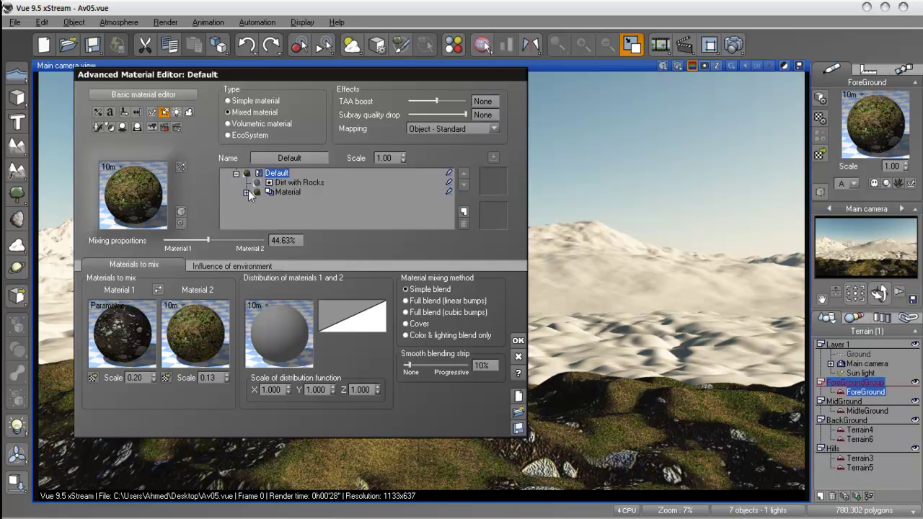
Restrict the Vegetation layer to altitudes from -0.66 to 0.51, with 21% top fuzziness and 33% bottom fuzziness
{"action": "left_click", "coordinate": [246, 192]}
{"action": "left_click", "coordinate": [303, 202]}
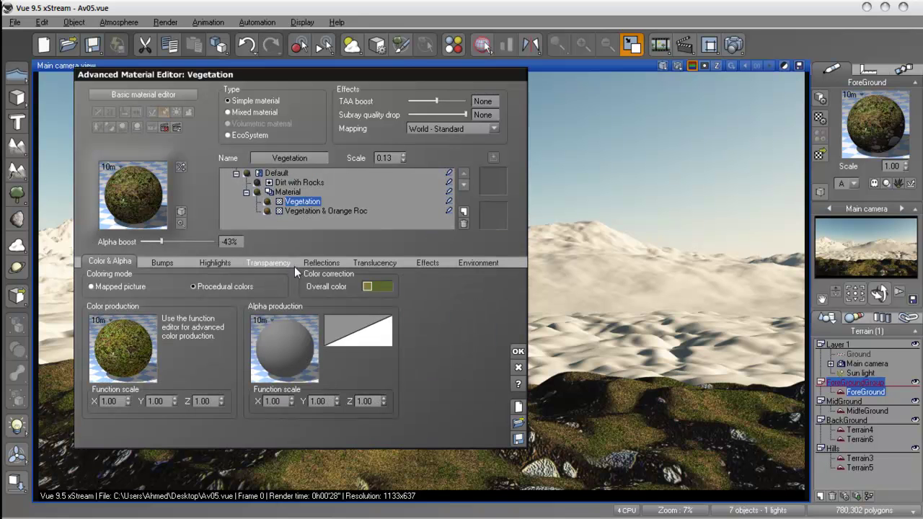
{"action": "left_click_drag", "start_coordinate": [302, 75], "coordinate": [334, 74]}
{"action": "left_click", "coordinate": [213, 223]}
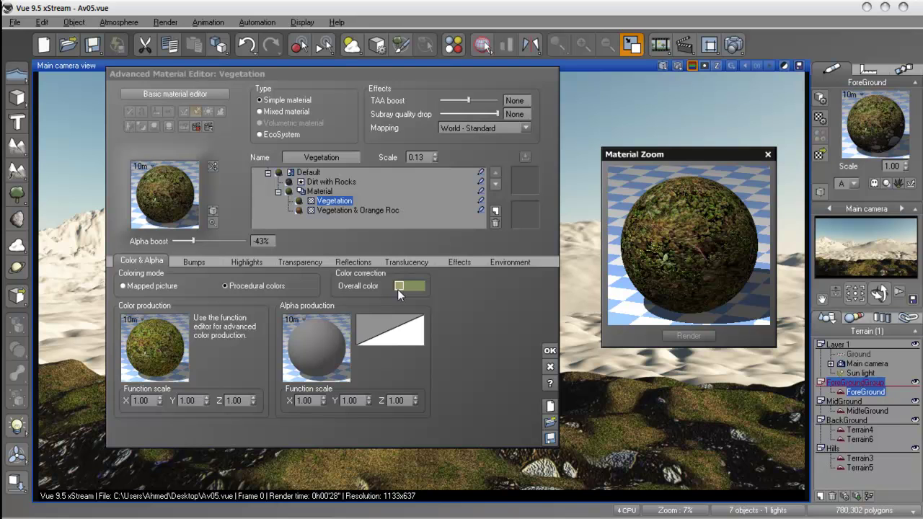
{"action": "left_click", "coordinate": [510, 260]}
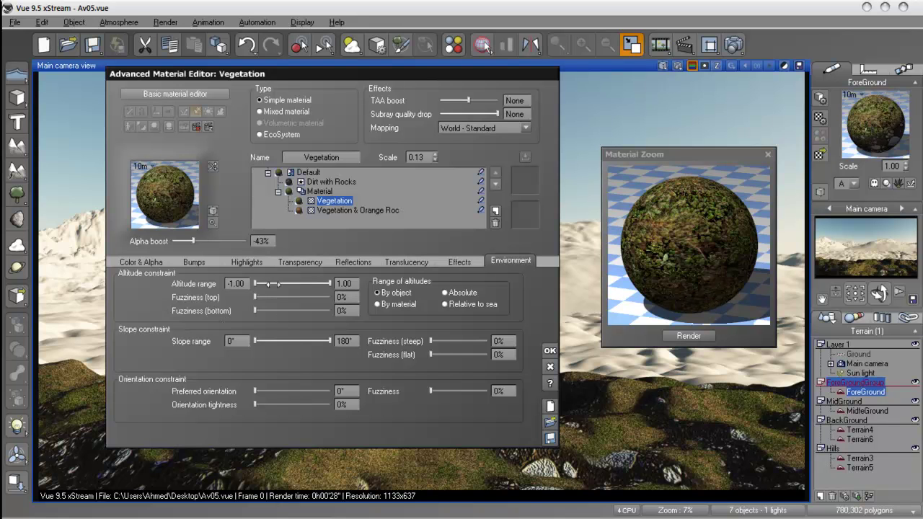
{"action": "left_click_drag", "start_coordinate": [328, 283], "coordinate": [315, 283]}
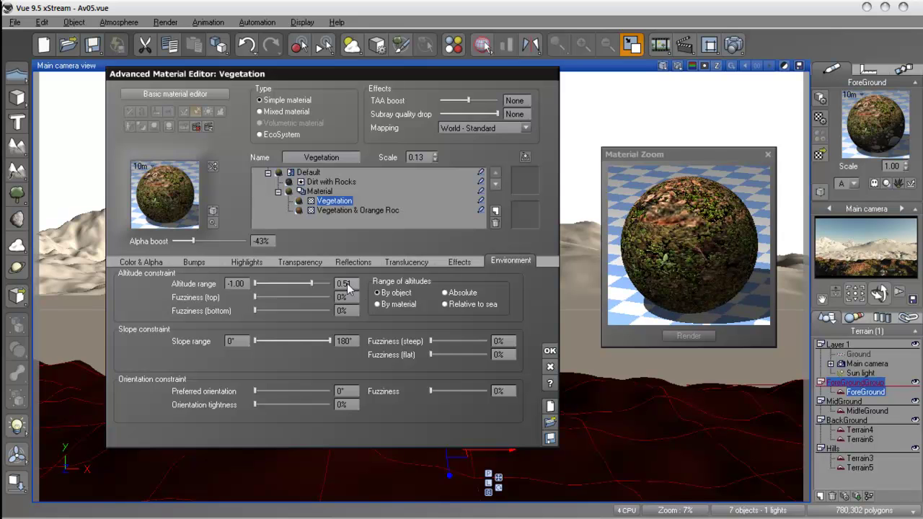
{"action": "left_click_drag", "start_coordinate": [255, 284], "coordinate": [270, 283]}
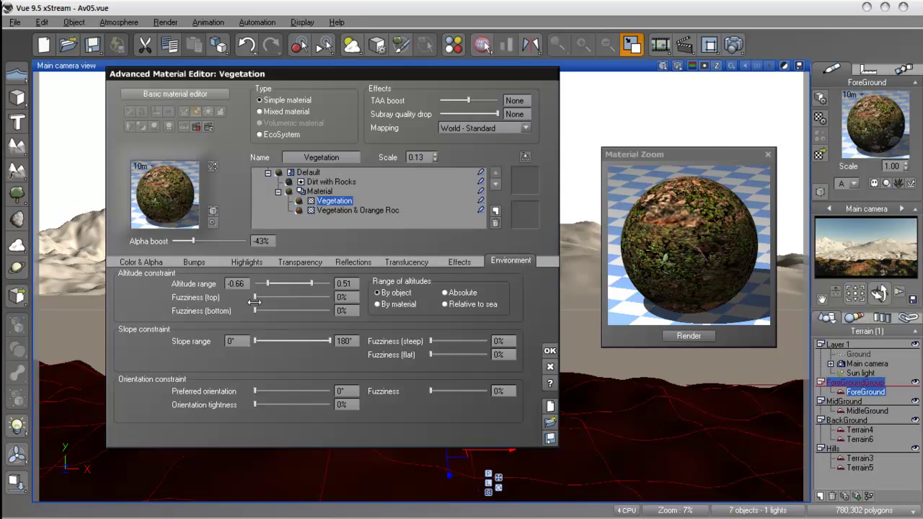
{"action": "left_click_drag", "start_coordinate": [255, 297], "coordinate": [269, 297]}
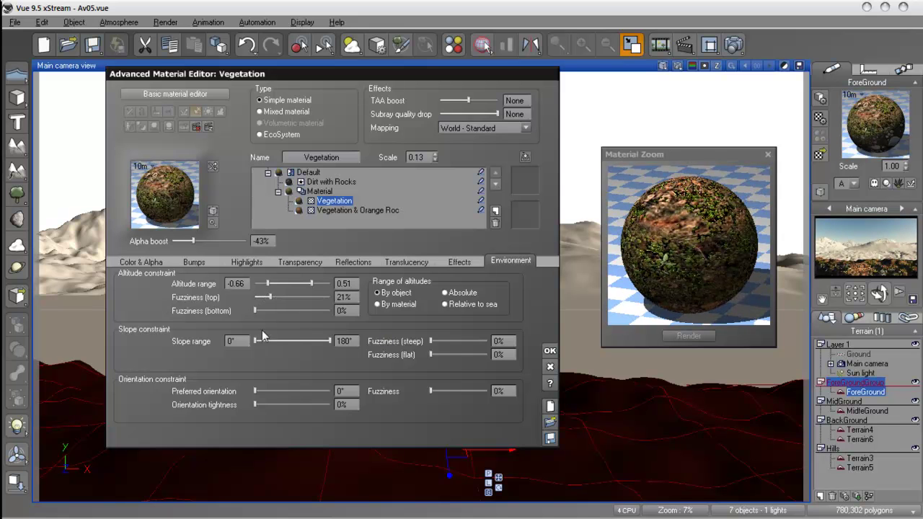
{"action": "left_click_drag", "start_coordinate": [255, 311], "coordinate": [282, 311]}
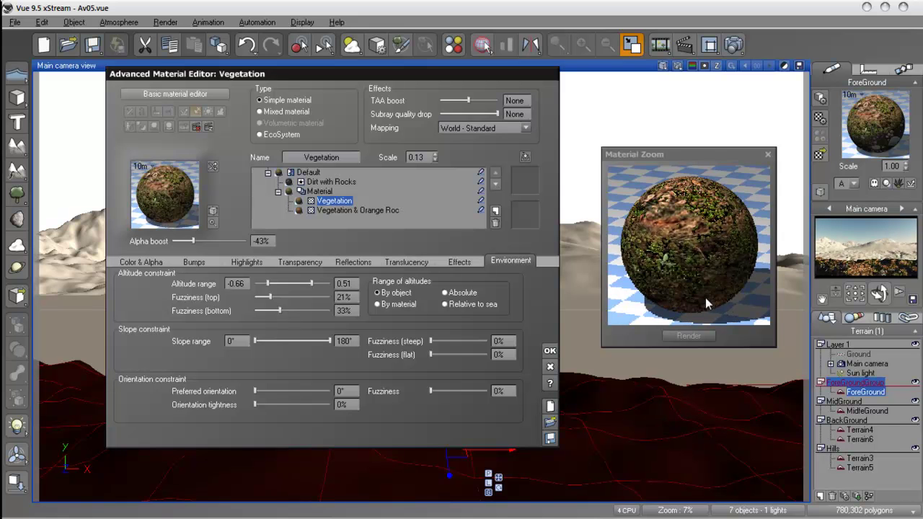
Check the Vegetation & Orange Roc layer's settings, and return to the Vegetation layer's environment constraints
{"action": "left_click", "coordinate": [364, 210]}
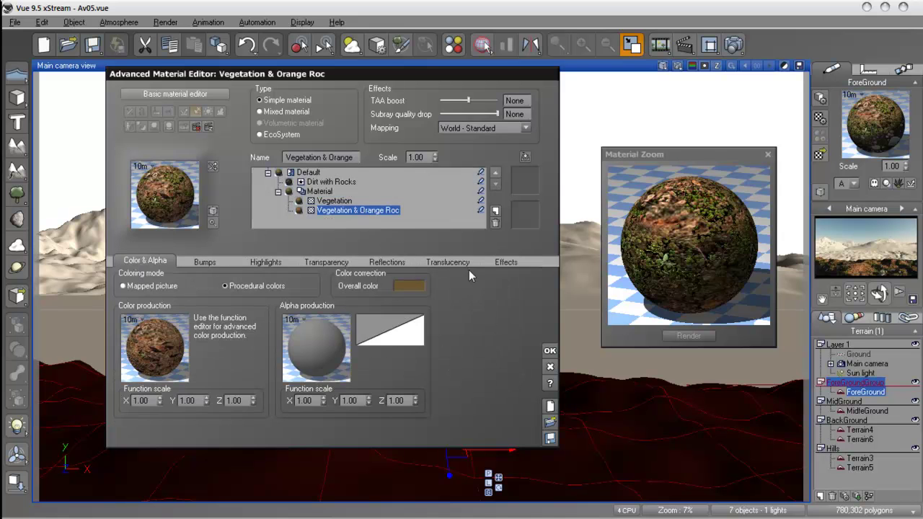
{"action": "left_click", "coordinate": [334, 201]}
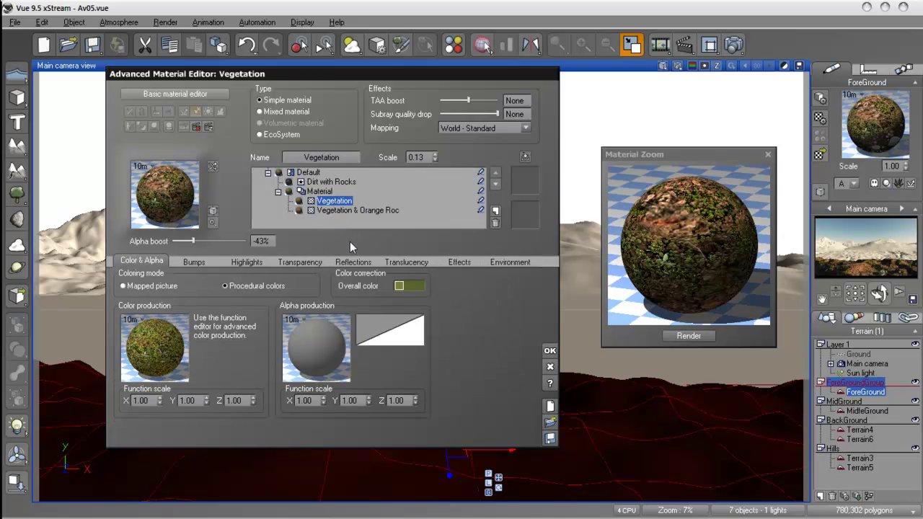
{"action": "left_click", "coordinate": [510, 262]}
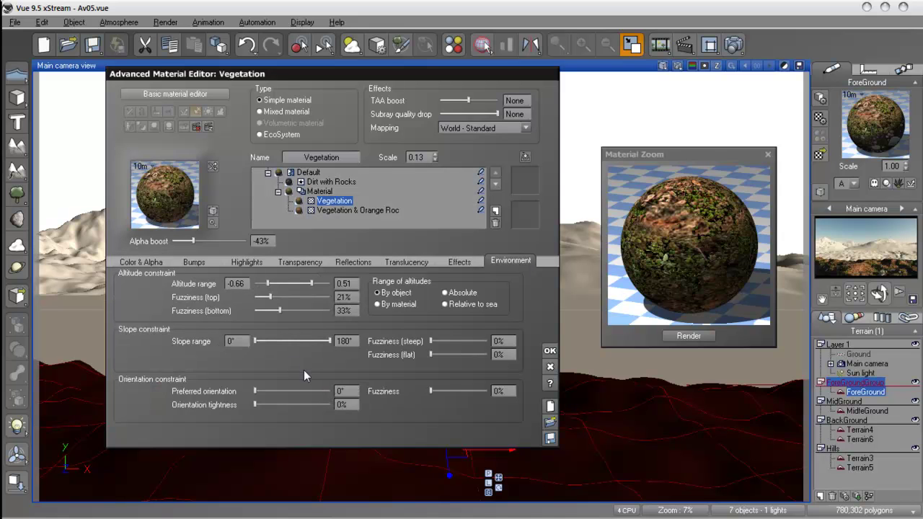
Select the whole mixed material and examine it in a freshly rendered enlarged preview
{"action": "left_click", "coordinate": [307, 173]}
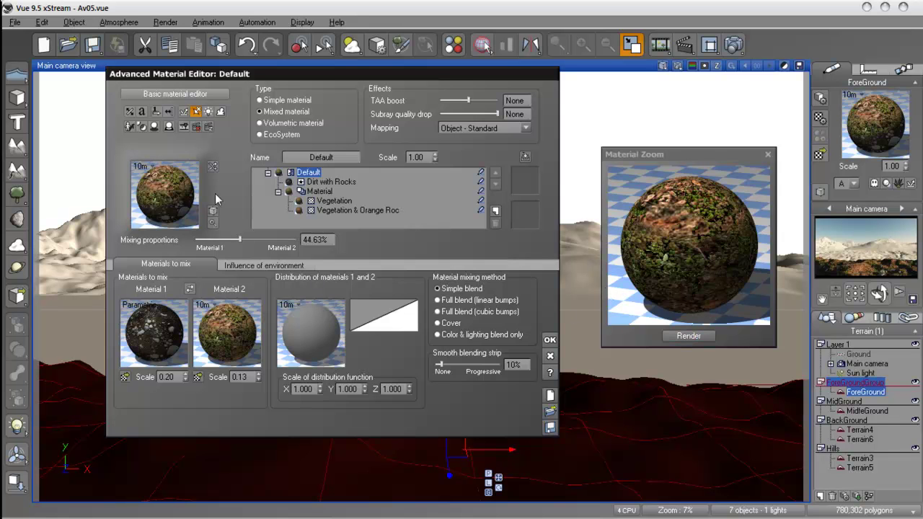
{"action": "left_click", "coordinate": [689, 337]}
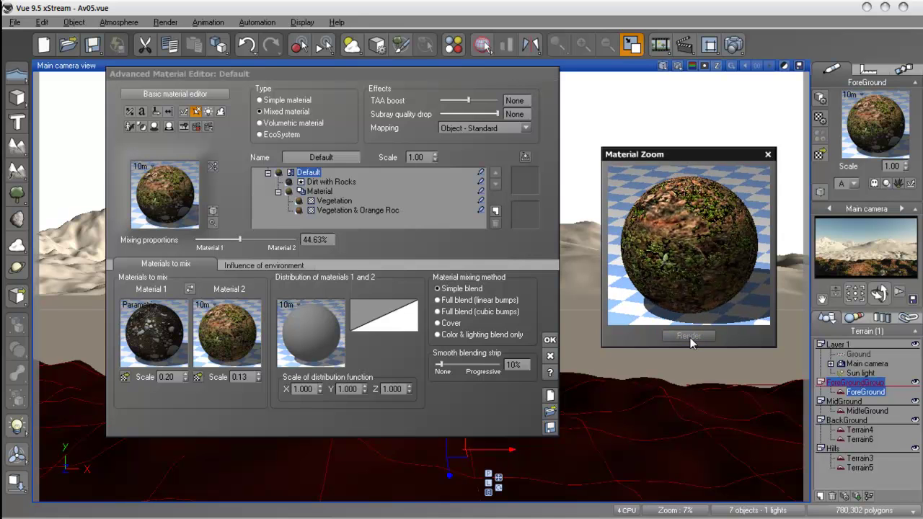
{"action": "left_click", "coordinate": [277, 191]}
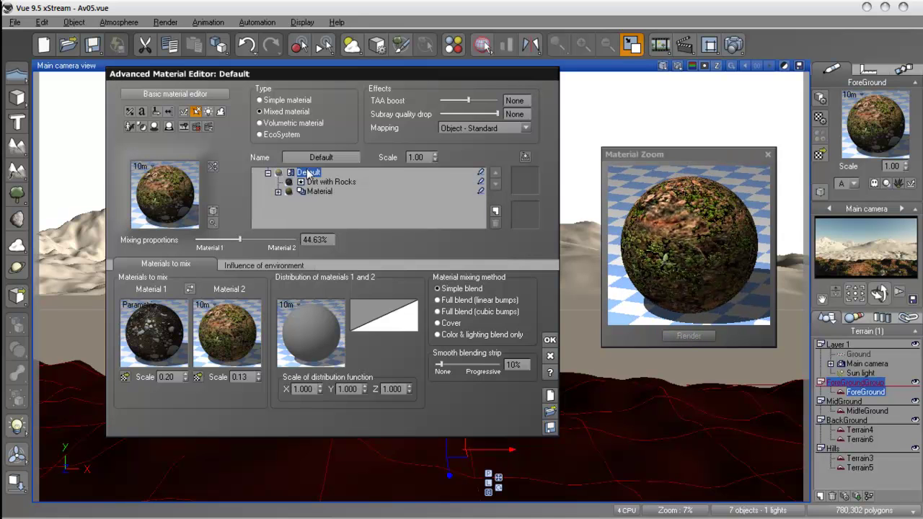
{"action": "left_click", "coordinate": [768, 154]}
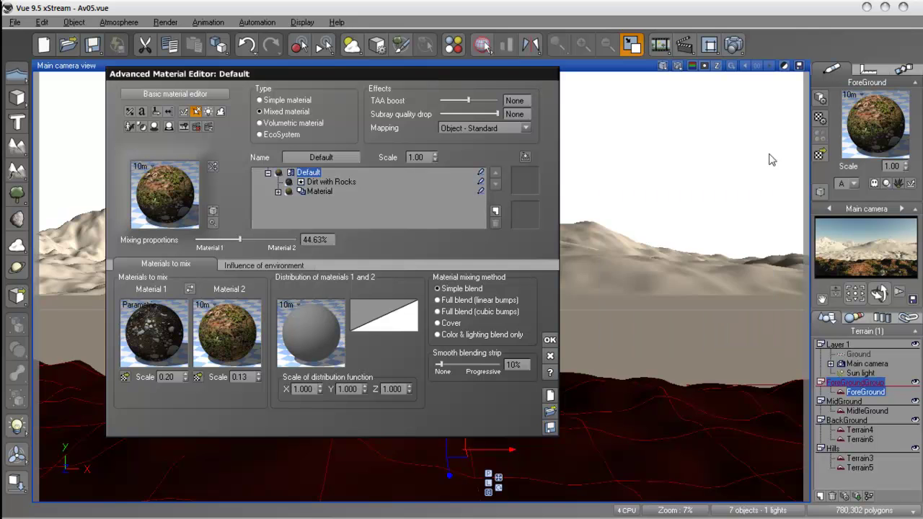
{"action": "double_click", "coordinate": [179, 184]}
{"action": "left_click", "coordinate": [806, 475]}
{"action": "left_click", "coordinate": [212, 222]}
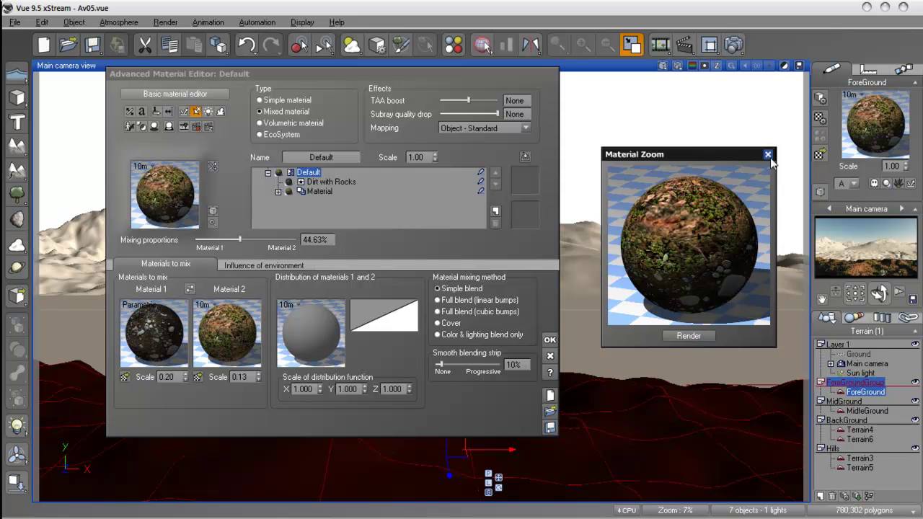
Accept the edited foreground material and render the main camera view
{"action": "left_click", "coordinate": [767, 155]}
{"action": "left_click", "coordinate": [549, 340]}
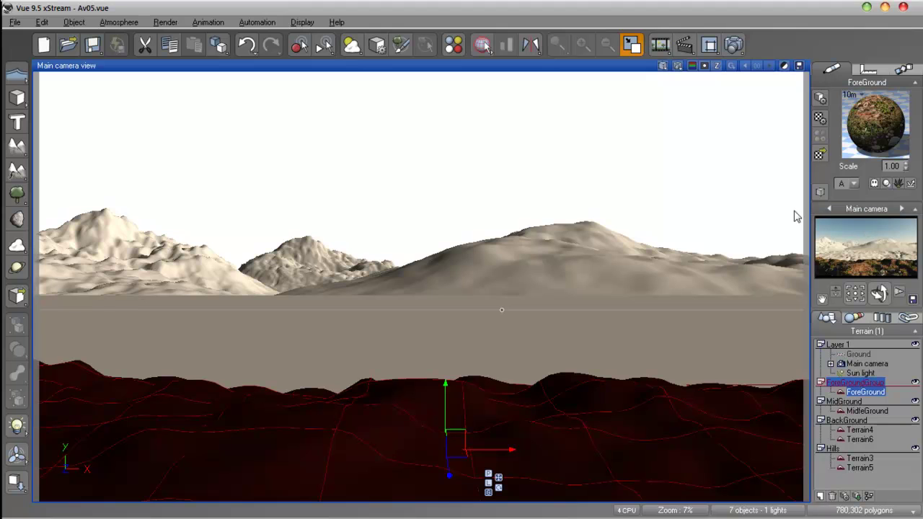
{"action": "left_click", "coordinate": [676, 65]}
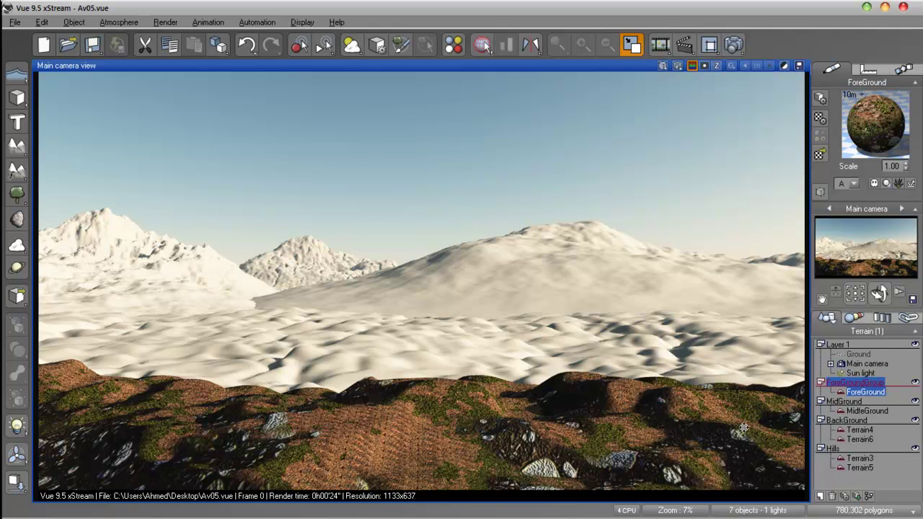
Widen the Vegetation layer's altitude range to -0.80 to 0.84, with 38% top fuzziness and 59% bottom fuzziness
{"action": "double_click", "coordinate": [890, 137]}
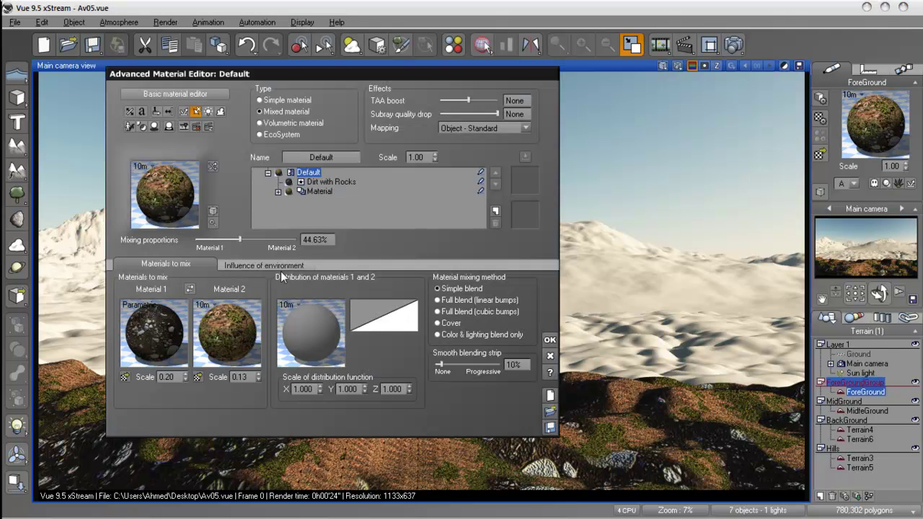
{"action": "left_click", "coordinate": [278, 192]}
{"action": "left_click", "coordinate": [333, 201]}
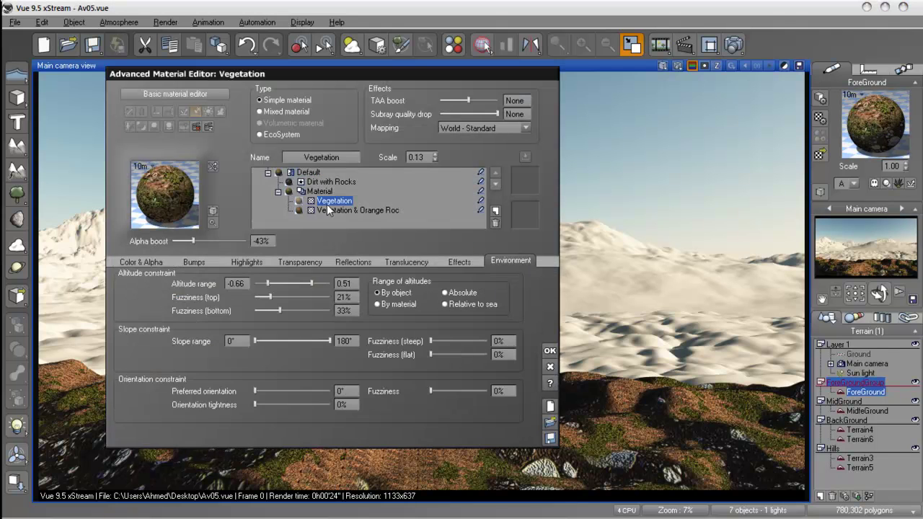
{"action": "left_click_drag", "start_coordinate": [314, 288], "coordinate": [324, 288]}
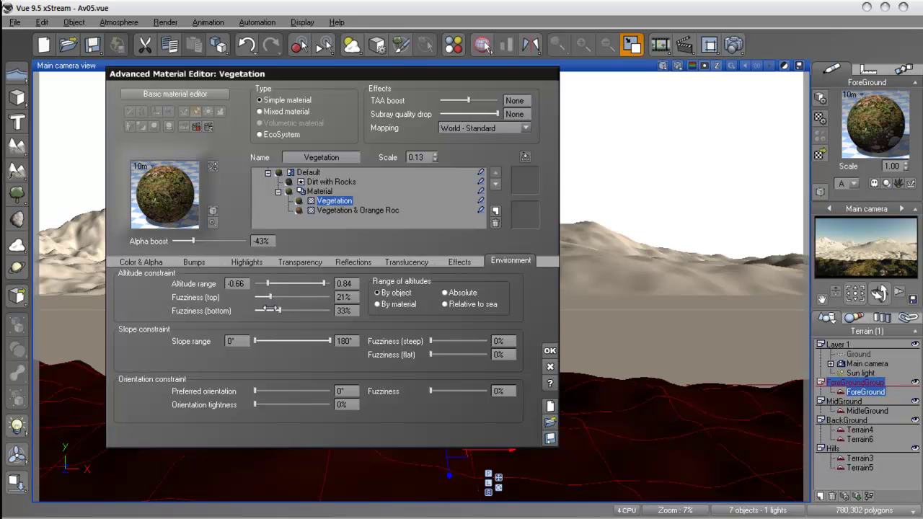
{"action": "left_click_drag", "start_coordinate": [263, 285], "coordinate": [299, 310]}
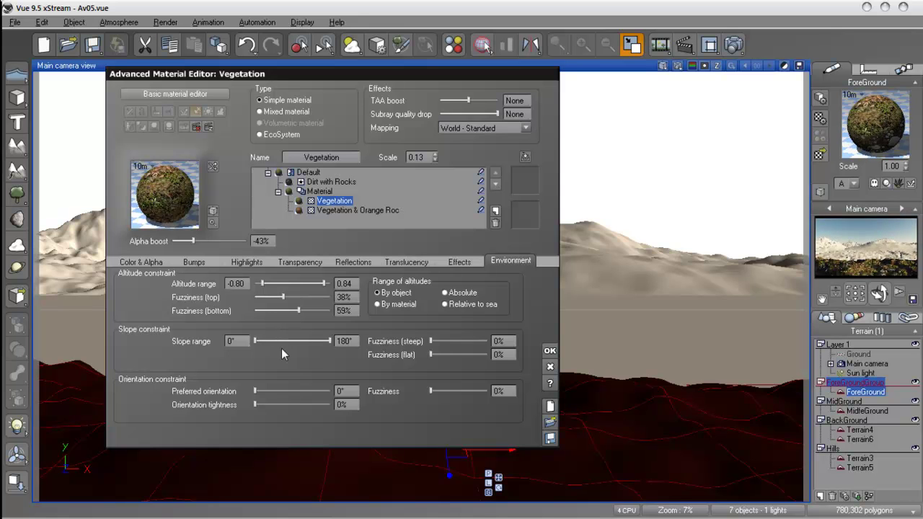
Return to the whole mixed material and open the distribution function of materials 1 and 2 for editing
{"action": "left_click", "coordinate": [278, 192]}
{"action": "left_click", "coordinate": [323, 182]}
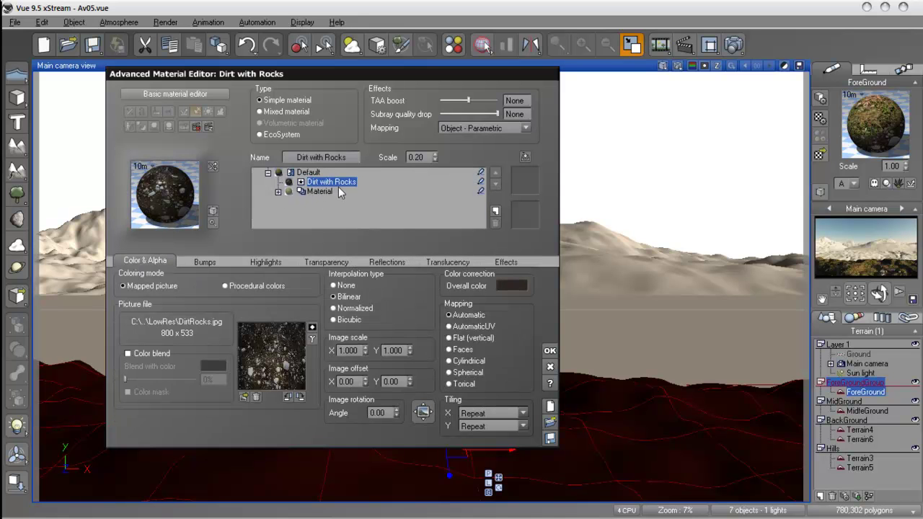
{"action": "left_click", "coordinate": [310, 173]}
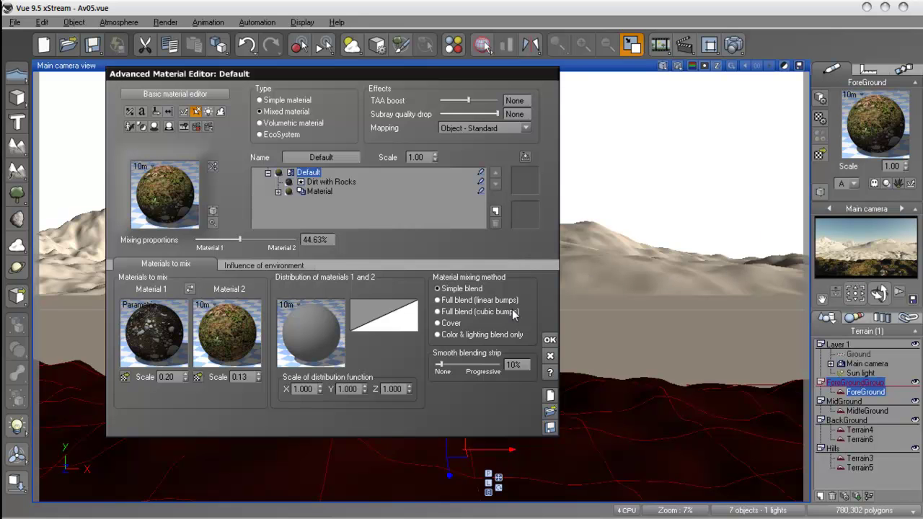
{"action": "right_click", "coordinate": [312, 345]}
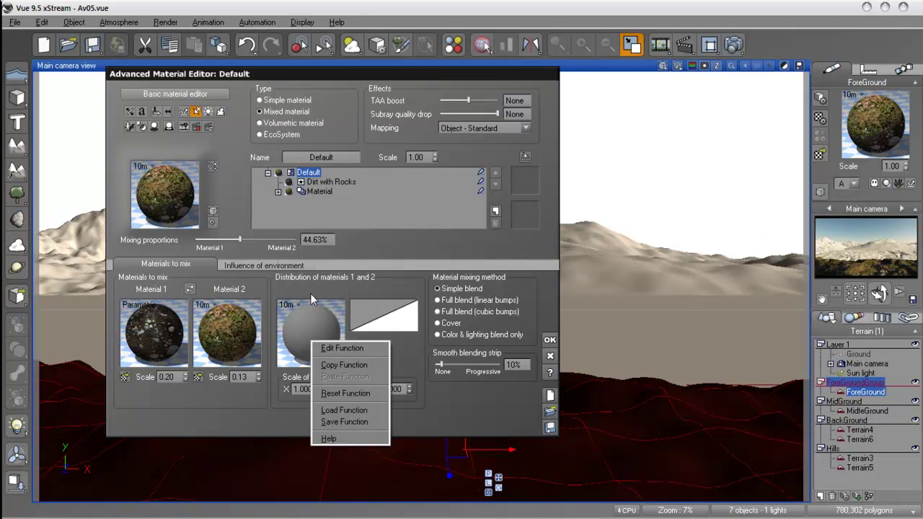
{"action": "left_click", "coordinate": [310, 291]}
{"action": "right_click", "coordinate": [307, 332]}
{"action": "left_click", "coordinate": [434, 284]}
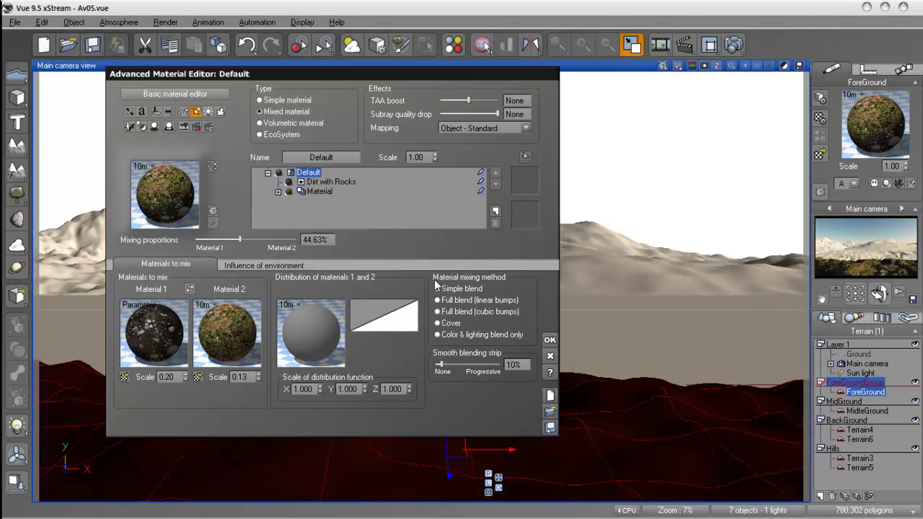
{"action": "left_click_drag", "start_coordinate": [743, 11], "coordinate": [608, 13]}
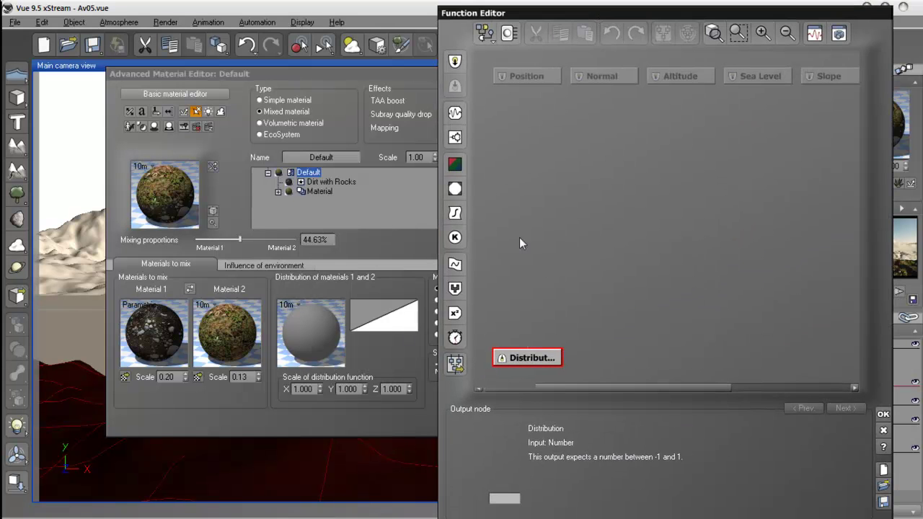
Insert a Simple Fractal node between Position and the Distribution output, and align the output node directly beneath it
{"action": "left_click", "coordinate": [530, 290]}
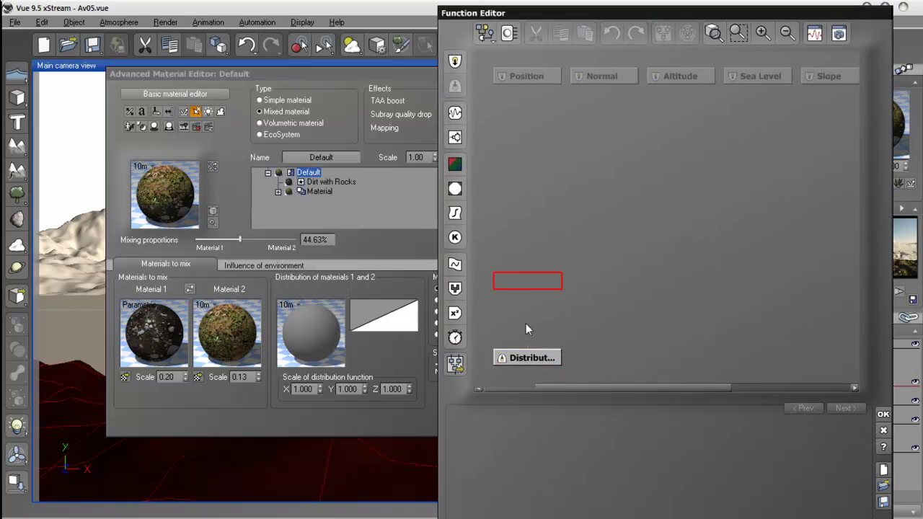
{"action": "left_click", "coordinate": [458, 142]}
{"action": "left_click_drag", "start_coordinate": [524, 277], "coordinate": [519, 211]}
{"action": "left_click_drag", "start_coordinate": [527, 348], "coordinate": [589, 191]}
{"action": "left_click", "coordinate": [537, 243]}
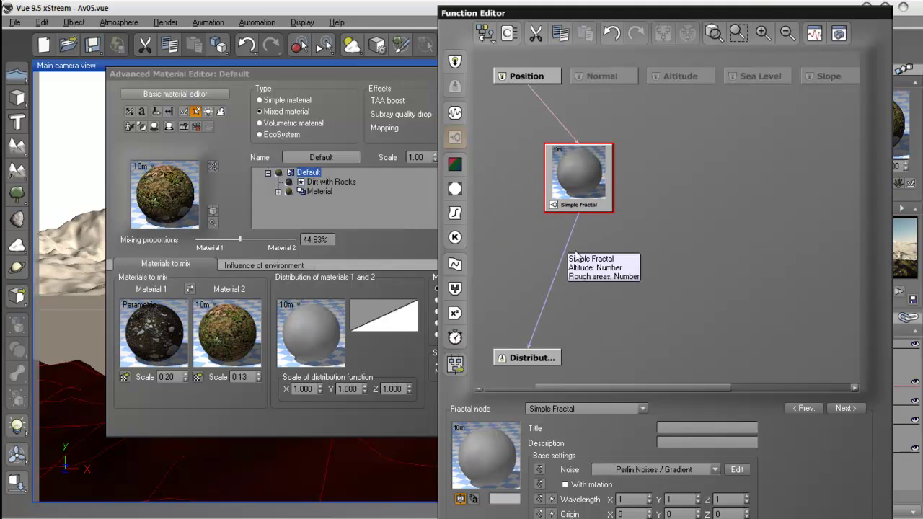
{"action": "left_click", "coordinate": [573, 357]}
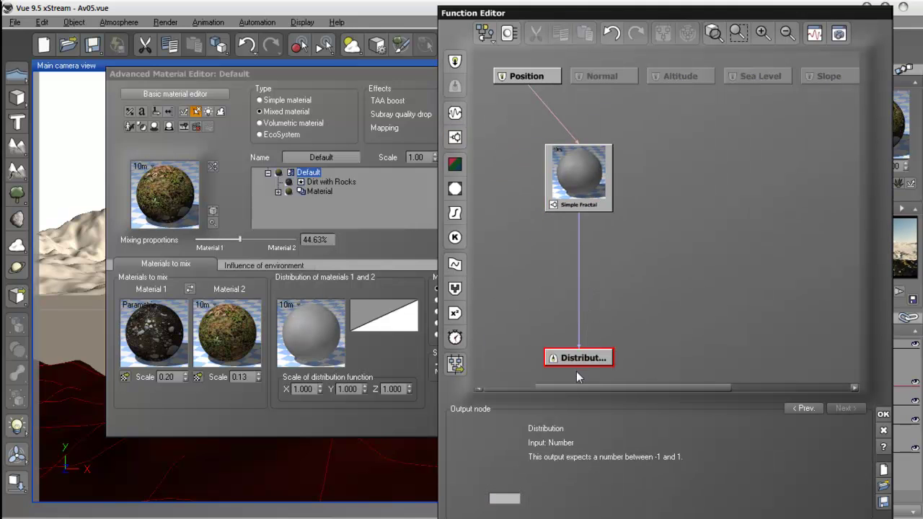
Change the fractal node between Position and the Distribution output to a Terrain Fractal, after trying Rocky Mountains
{"action": "key", "text": "Up"}
{"action": "left_click_drag", "start_coordinate": [595, 396], "coordinate": [589, 260]}
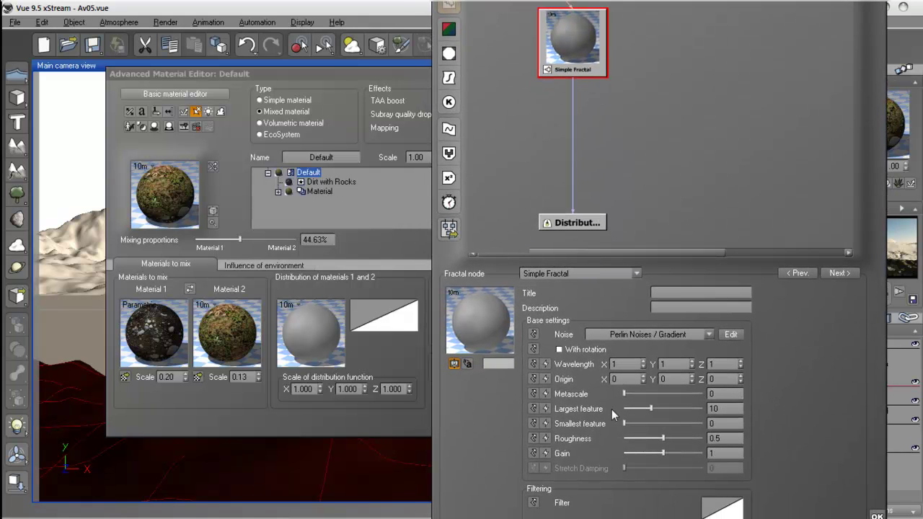
{"action": "left_click", "coordinate": [612, 273]}
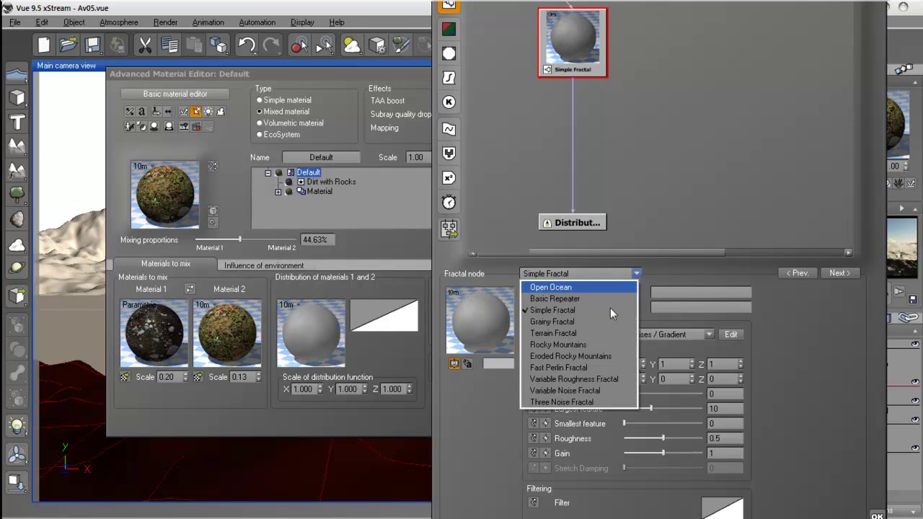
{"action": "left_click", "coordinate": [557, 344]}
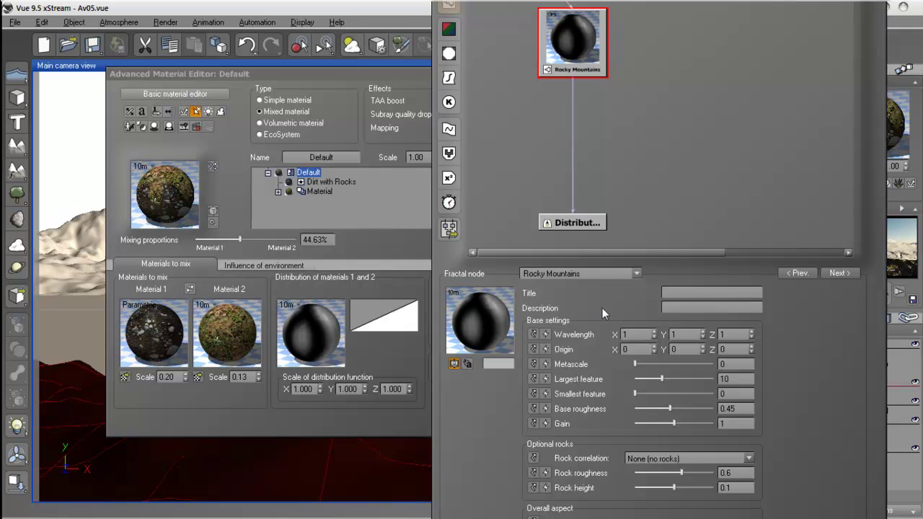
{"action": "left_click", "coordinate": [635, 274]}
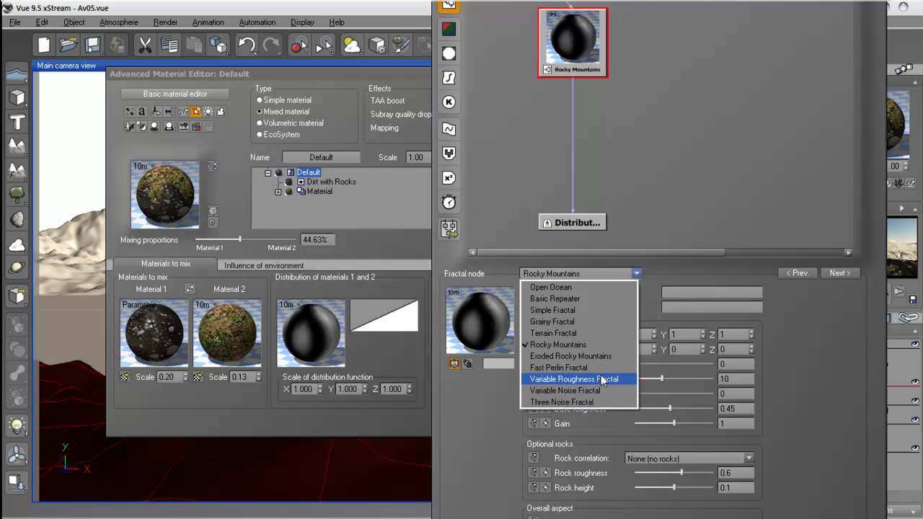
{"action": "left_click", "coordinate": [558, 333]}
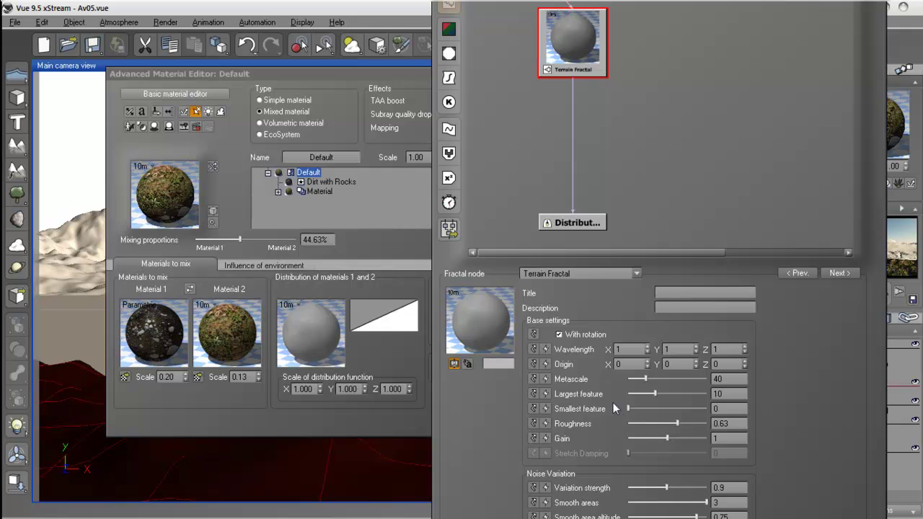
Set the Terrain Fractal's largest feature to about 1.04, roughness to about 0.94 and gain to about 2.30
{"action": "left_click_drag", "start_coordinate": [656, 396], "coordinate": [643, 396]}
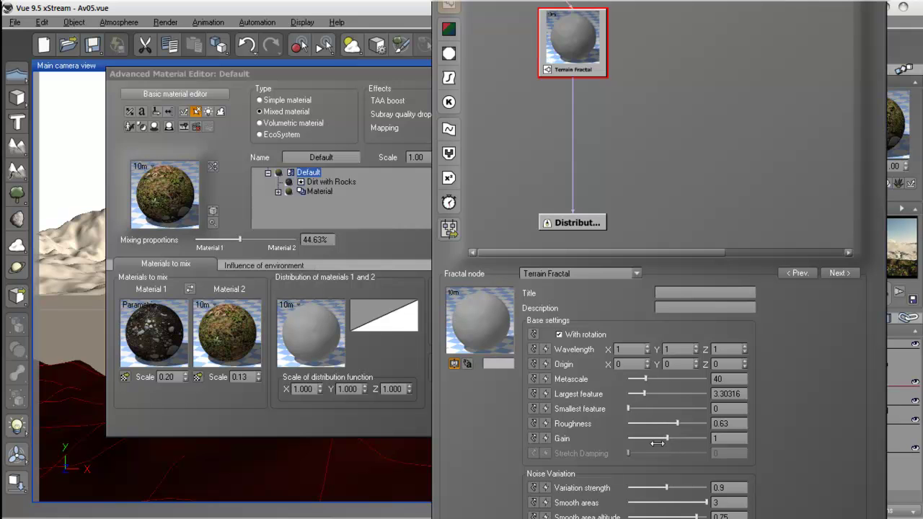
{"action": "left_click_drag", "start_coordinate": [676, 424], "coordinate": [695, 424]}
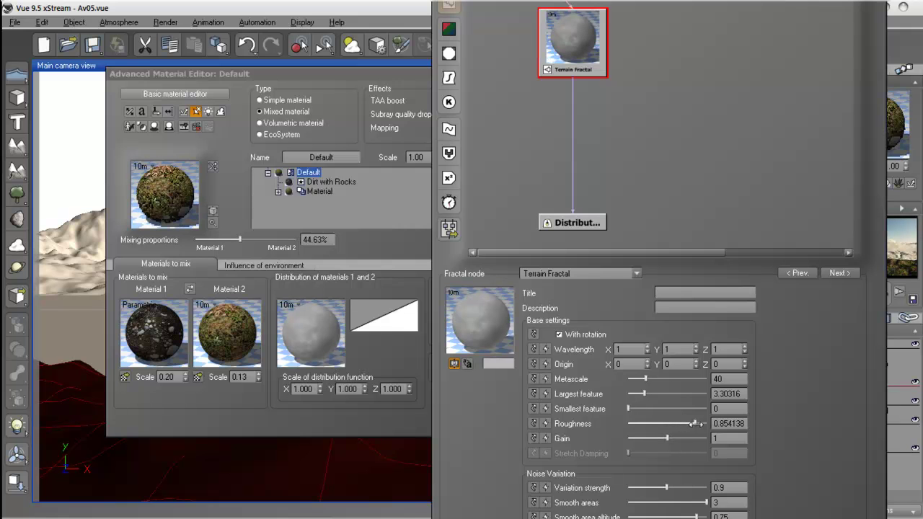
{"action": "left_click_drag", "start_coordinate": [667, 439], "coordinate": [681, 438]}
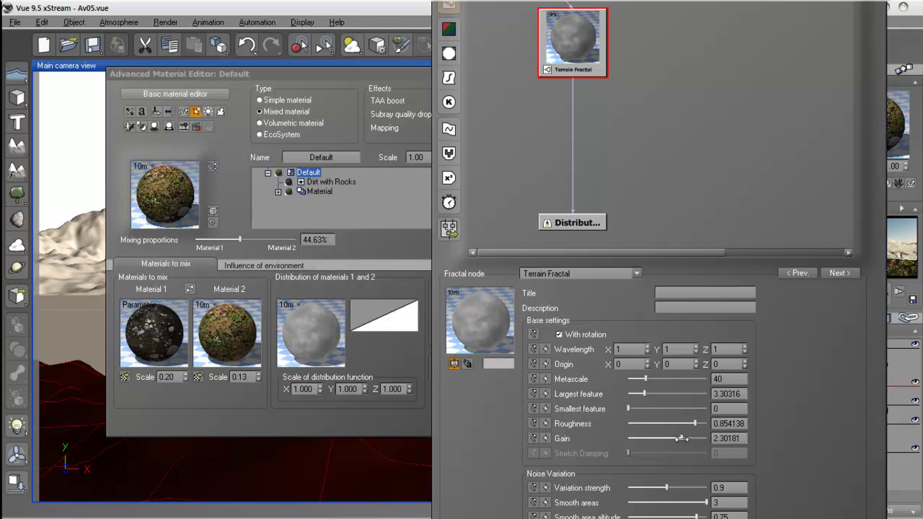
{"action": "mouse_move", "coordinate": [644, 394]}
{"action": "left_mouse_down"}
{"action": "mouse_move", "coordinate": [634, 396]}
{"action": "mouse_move", "coordinate": [671, 395]}
{"action": "mouse_move", "coordinate": [633, 396]}
{"action": "left_mouse_up"}
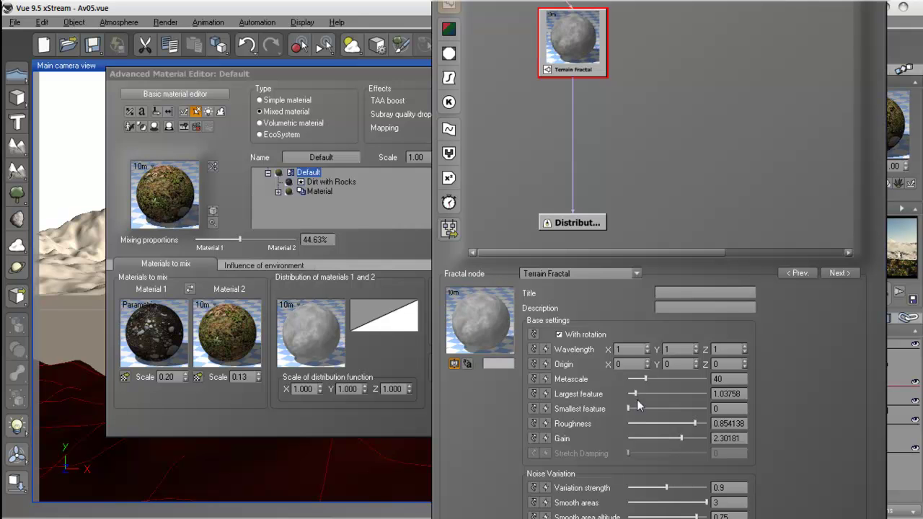
{"action": "left_click_drag", "start_coordinate": [694, 423], "coordinate": [701, 423]}
Shift the Terrain Fractal node downward and add a noise node beside it, fed by Position
{"action": "left_click_drag", "start_coordinate": [602, 265], "coordinate": [574, 371]}
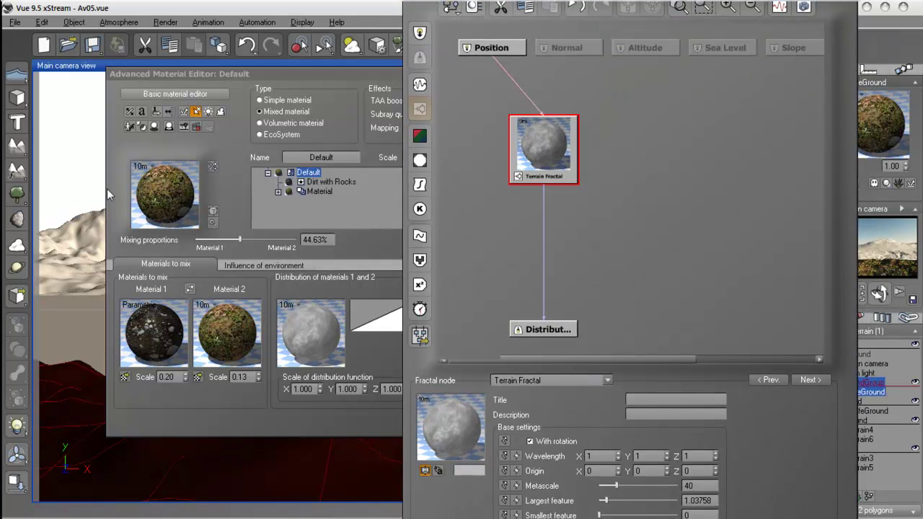
{"action": "left_click_drag", "start_coordinate": [537, 165], "coordinate": [639, 192]}
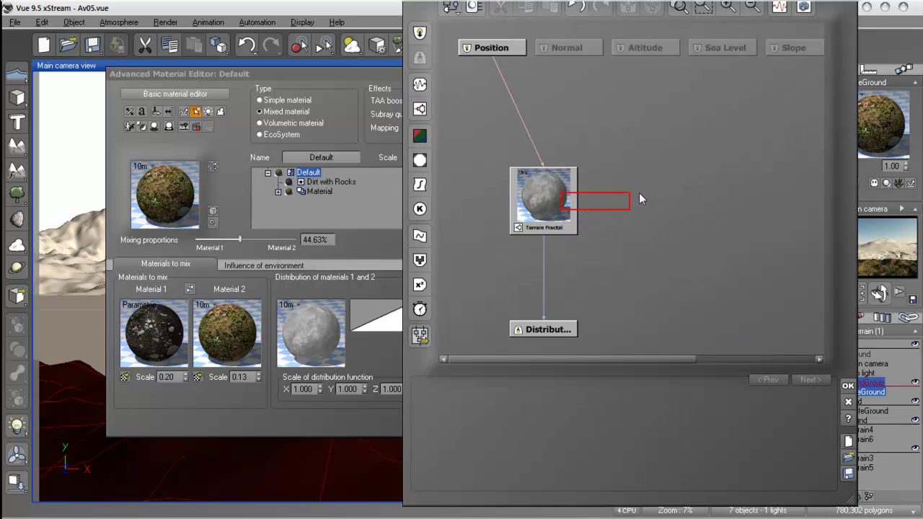
{"action": "left_click", "coordinate": [421, 85]}
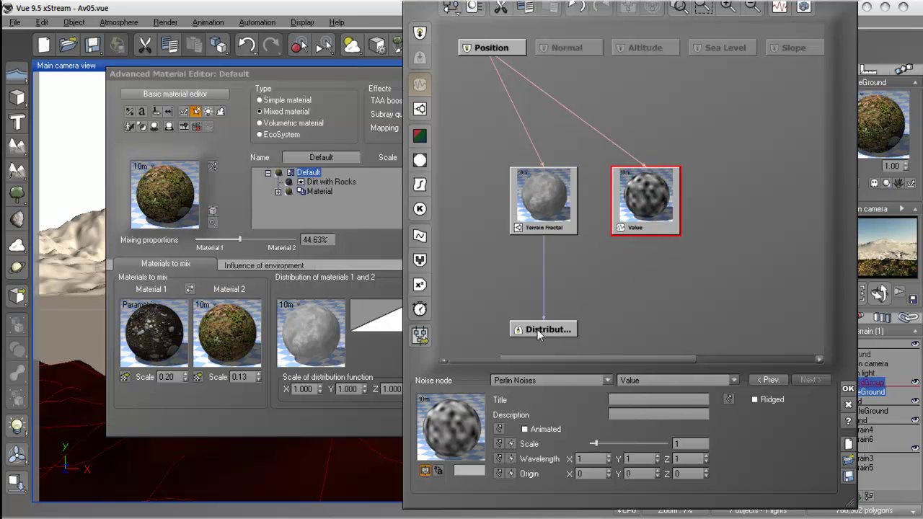
Insert a Blender combiner between the Terrain Fractal and the Distribution output, and connect the noise node into it
{"action": "left_click", "coordinate": [544, 275]}
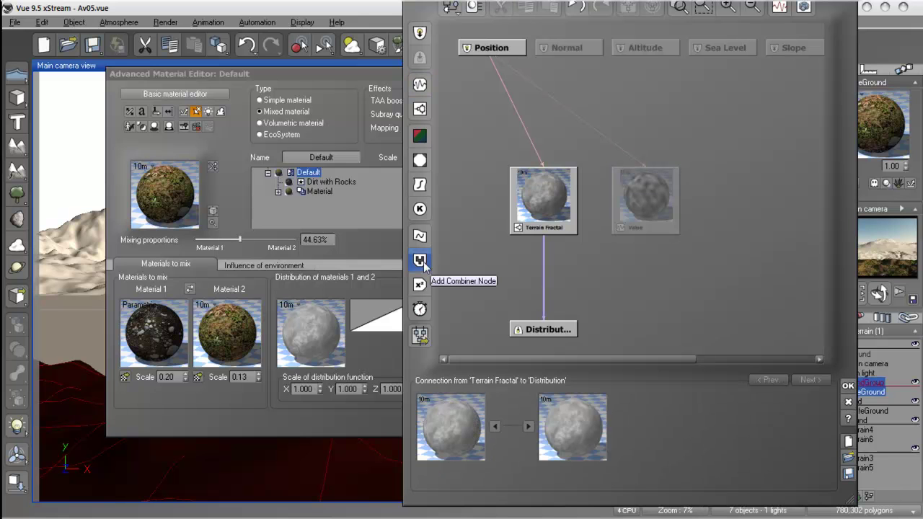
{"action": "left_click", "coordinate": [420, 261]}
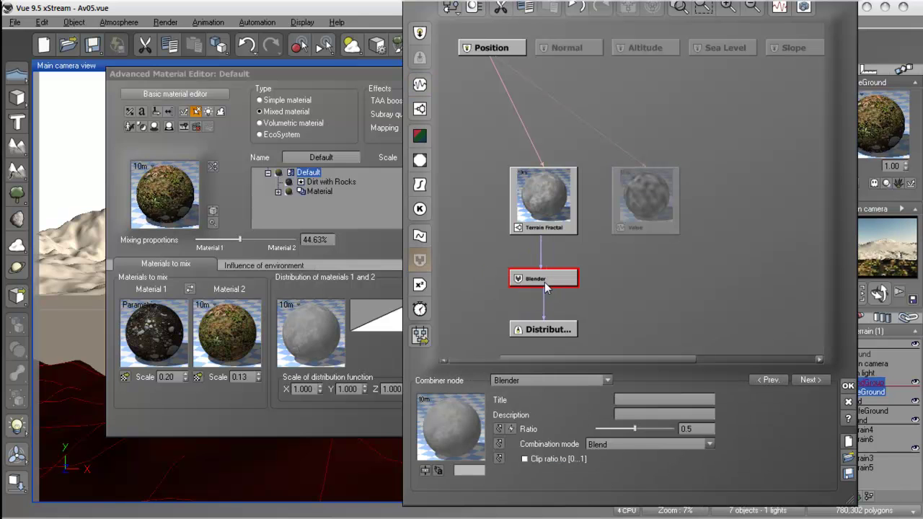
{"action": "left_click", "coordinate": [544, 329]}
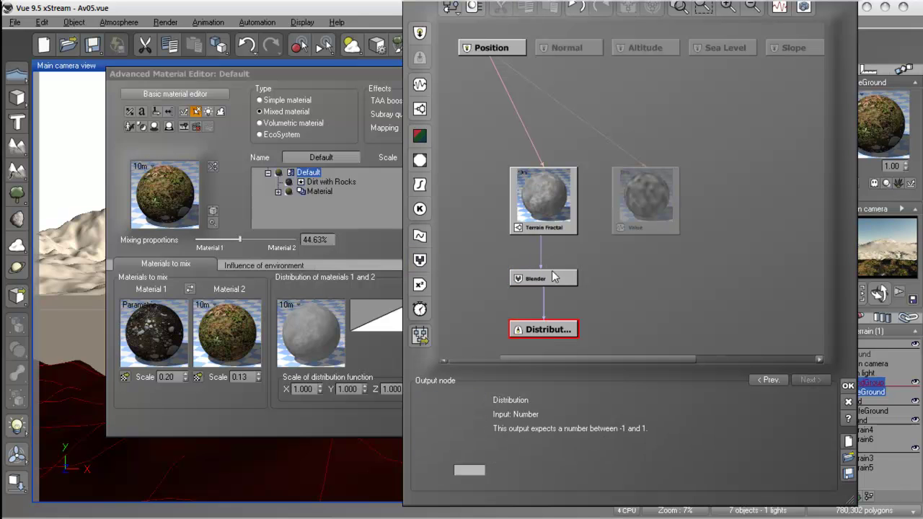
{"action": "left_click_drag", "start_coordinate": [548, 271], "coordinate": [646, 216]}
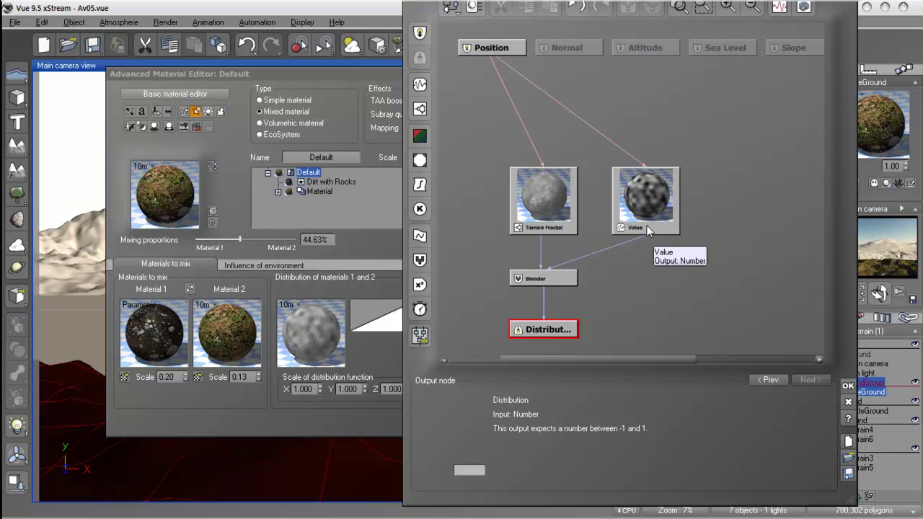
Try the Squares pattern on the noise node at a scale of about 2.55
{"action": "left_click", "coordinate": [646, 217]}
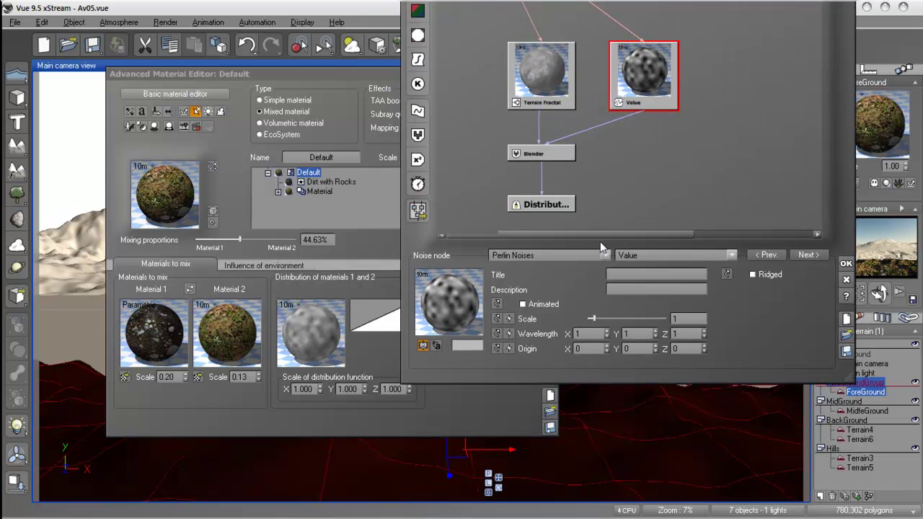
{"action": "left_click_drag", "start_coordinate": [592, 318], "coordinate": [615, 318]}
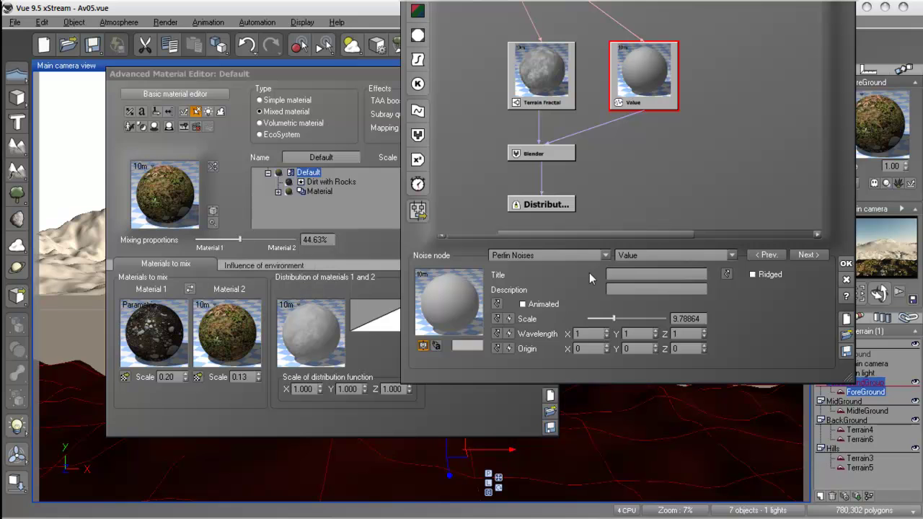
{"action": "left_click", "coordinate": [605, 255]}
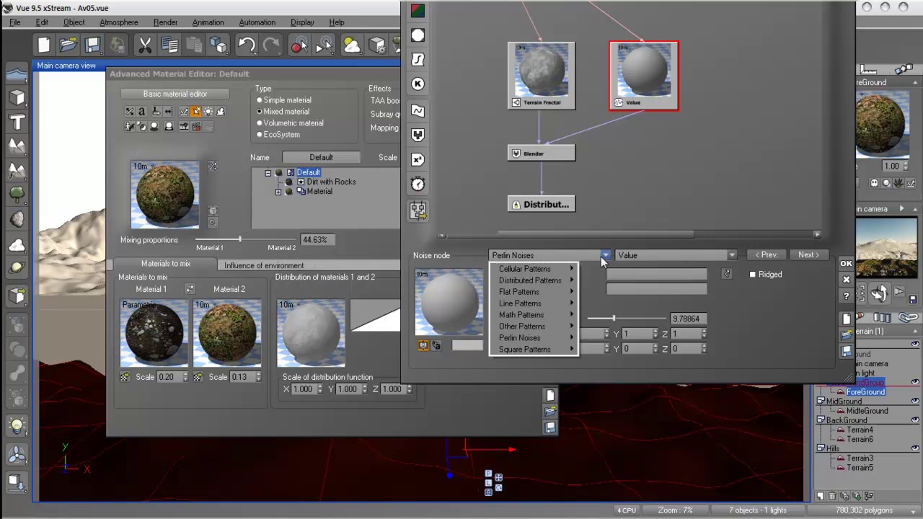
{"action": "mouse_move", "coordinate": [545, 351]}
{"action": "left_click", "coordinate": [600, 360]}
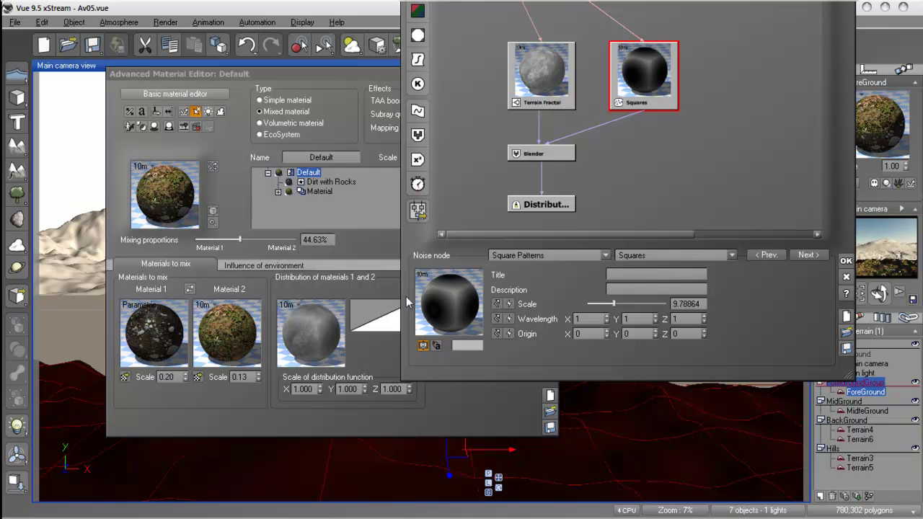
{"action": "left_click_drag", "start_coordinate": [617, 304], "coordinate": [602, 305]}
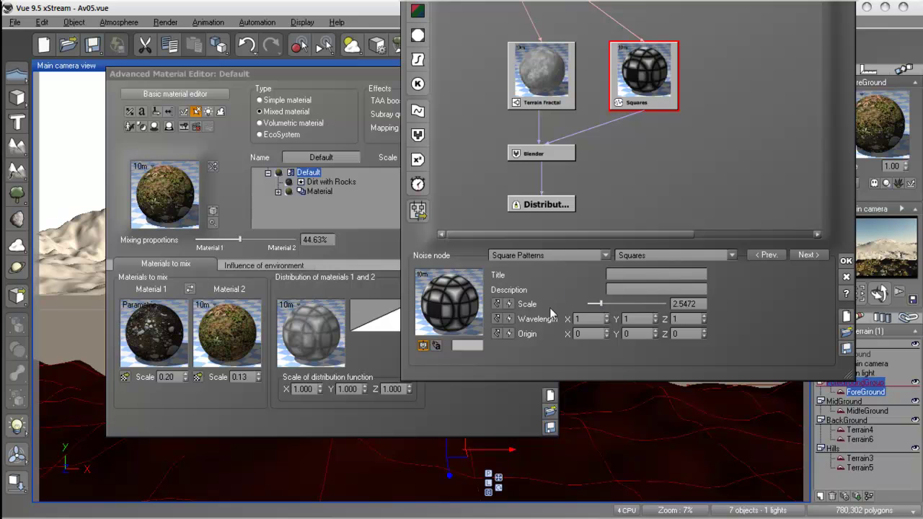
Try the Round Samples distributed pattern on the noise node
{"action": "left_click", "coordinate": [606, 258]}
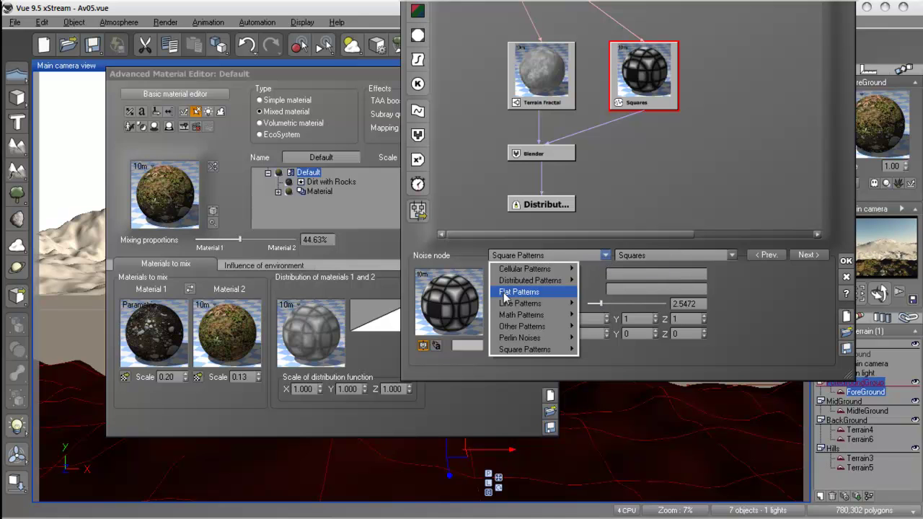
{"action": "mouse_move", "coordinate": [549, 281]}
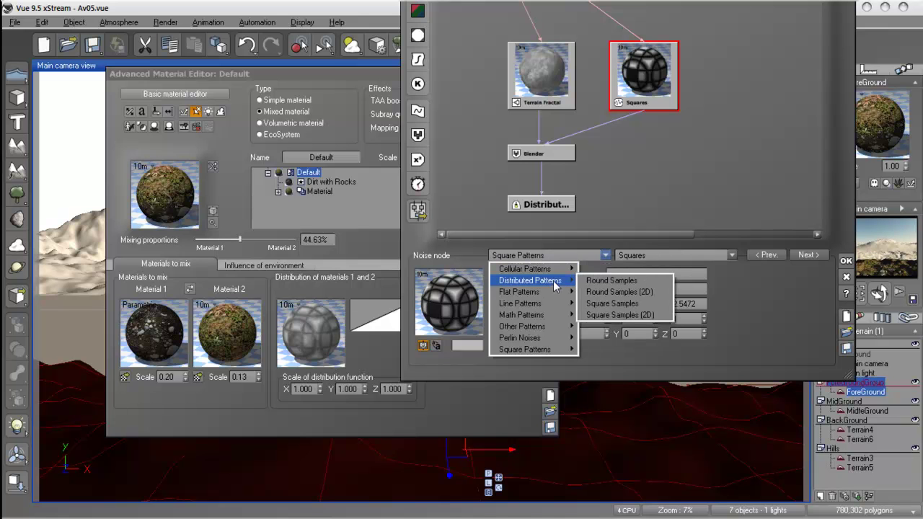
{"action": "left_click", "coordinate": [612, 280]}
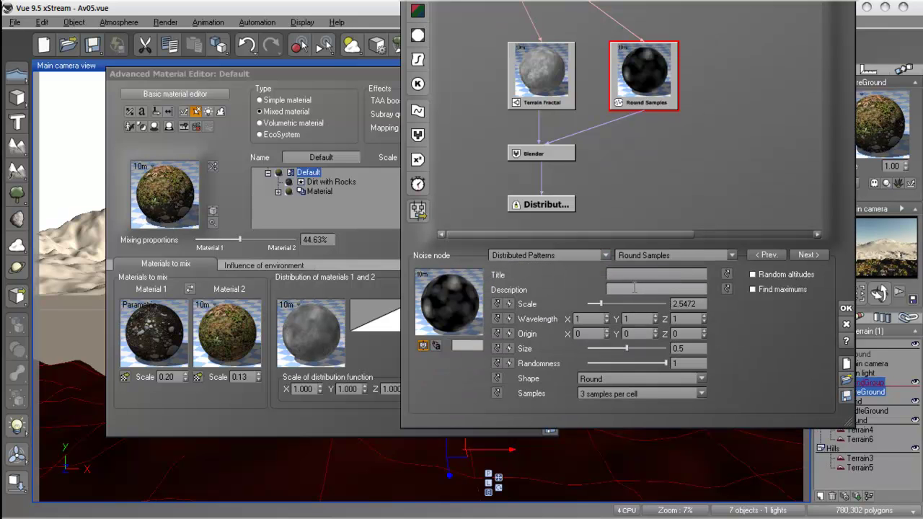
Change the noise node to Terrain Perlin Noise with a scale of about 3.74 and a smooth area altitude of about 0.56
{"action": "left_click", "coordinate": [604, 258]}
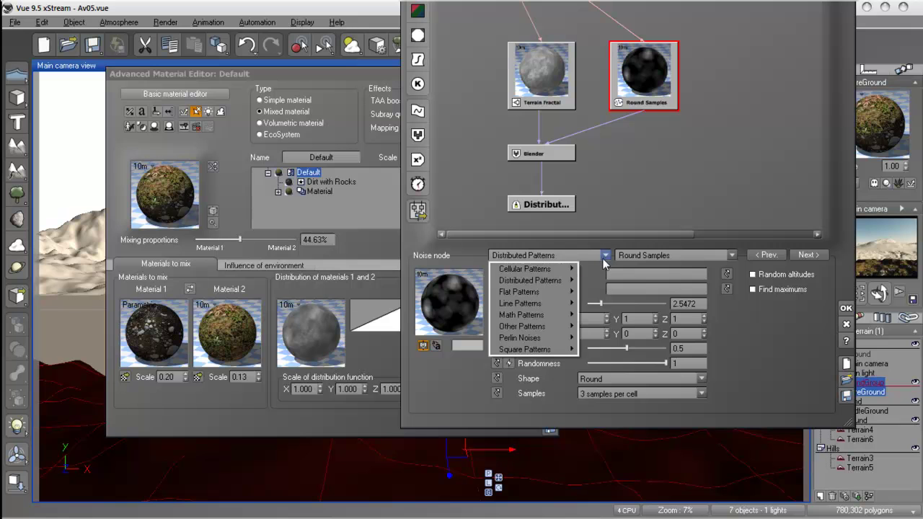
{"action": "mouse_move", "coordinate": [555, 337]}
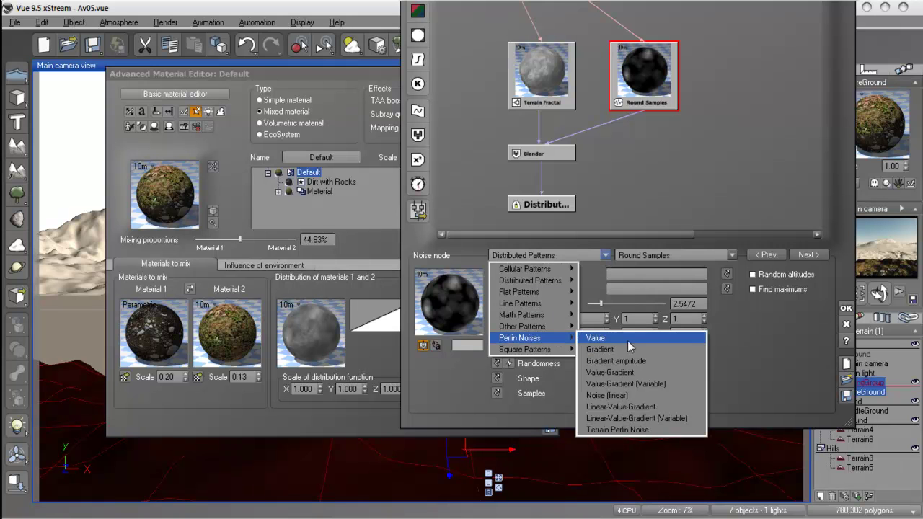
{"action": "left_click", "coordinate": [618, 430]}
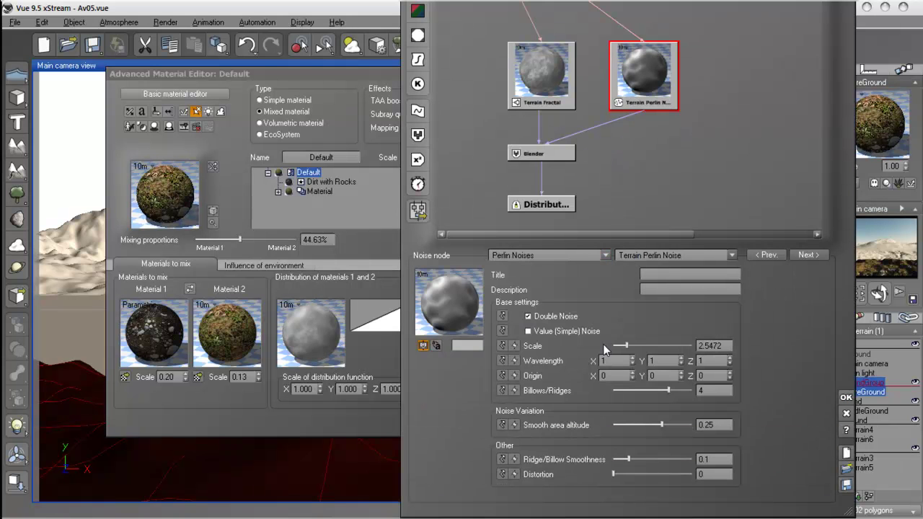
{"action": "left_click_drag", "start_coordinate": [626, 346], "coordinate": [635, 347]}
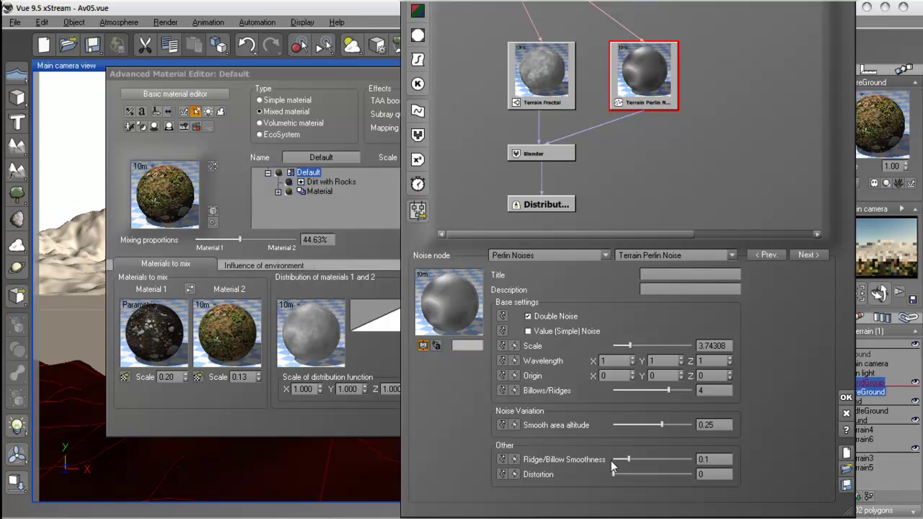
{"action": "left_click_drag", "start_coordinate": [661, 425], "coordinate": [640, 425]}
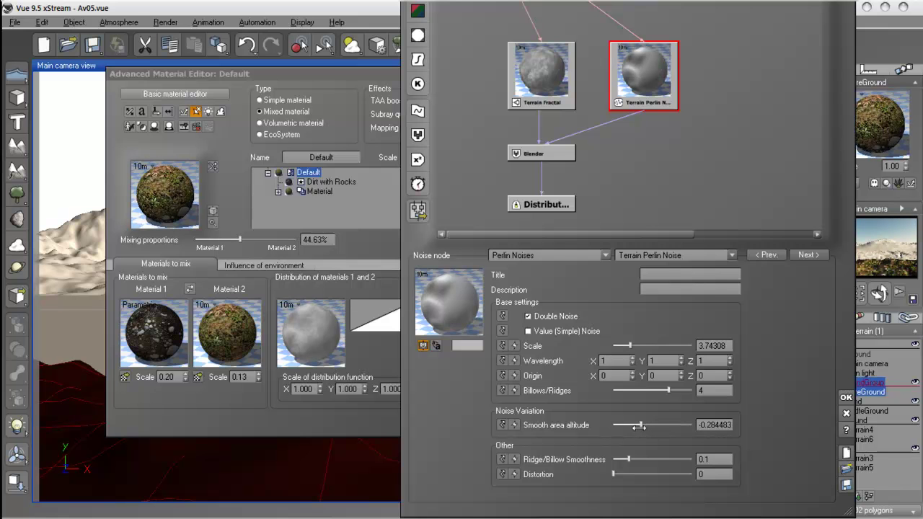
{"action": "left_click_drag", "start_coordinate": [639, 425], "coordinate": [672, 425]}
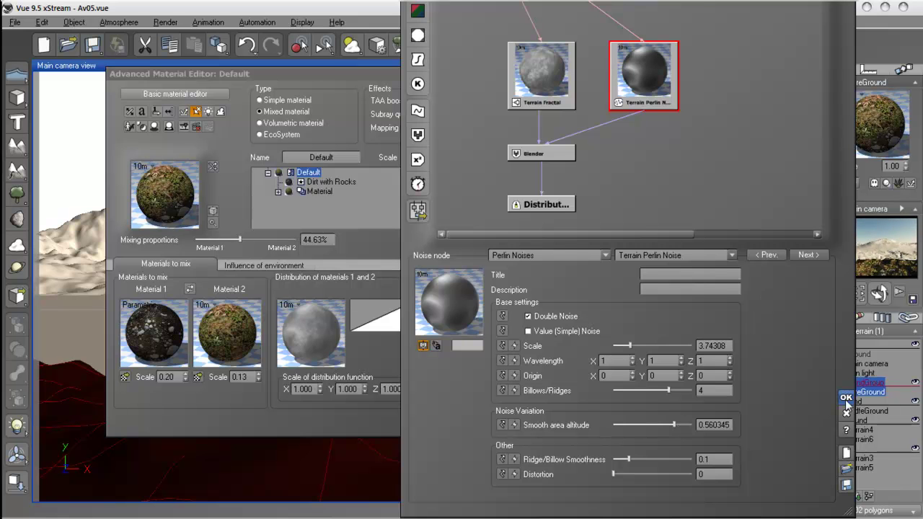
Raise the Terrain Fractal's gain to about 5.09 and accept the edited distribution function
{"action": "left_click", "coordinate": [555, 79]}
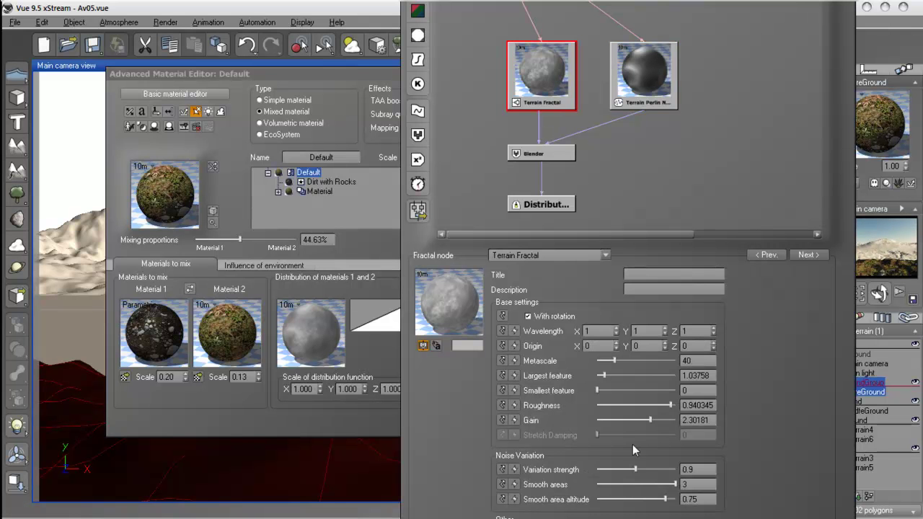
{"action": "left_click_drag", "start_coordinate": [651, 422], "coordinate": [662, 422]}
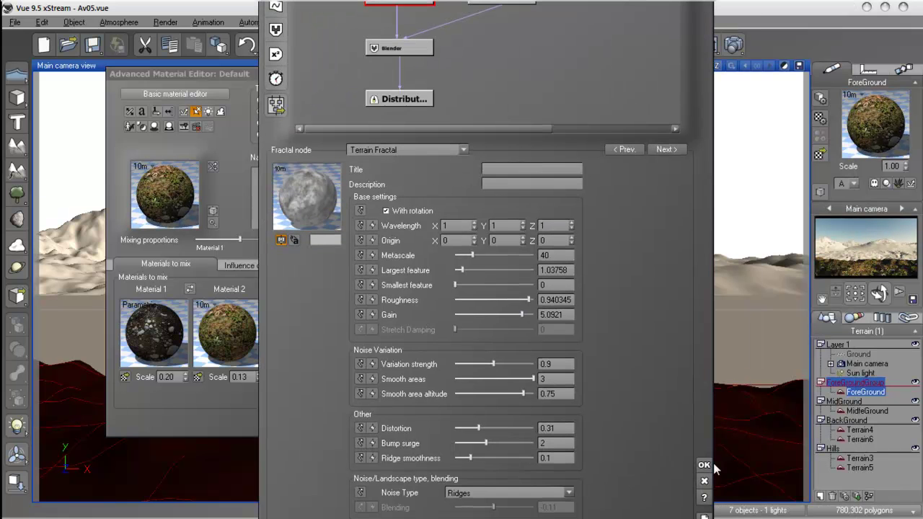
{"action": "left_click", "coordinate": [705, 465]}
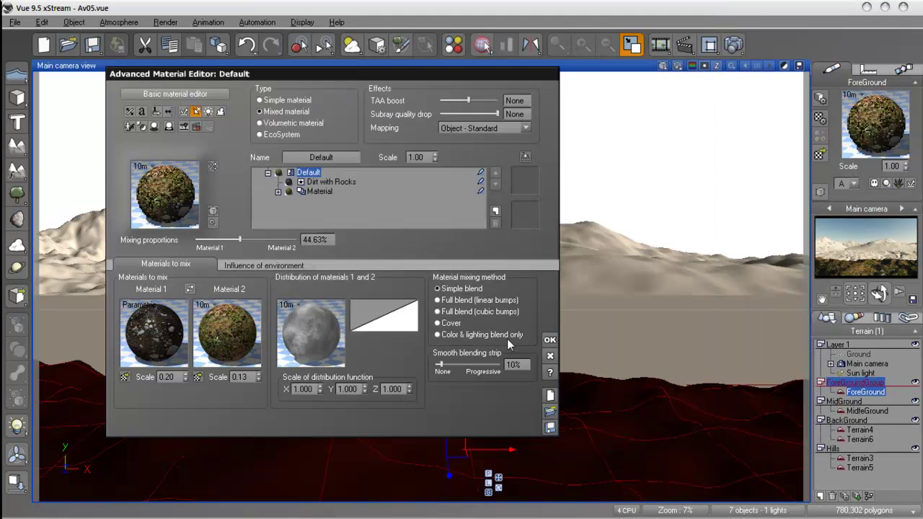
Accept the mixed foreground material with its new distribution and render the main camera view
{"action": "left_click", "coordinate": [549, 340]}
{"action": "left_click", "coordinate": [677, 66]}
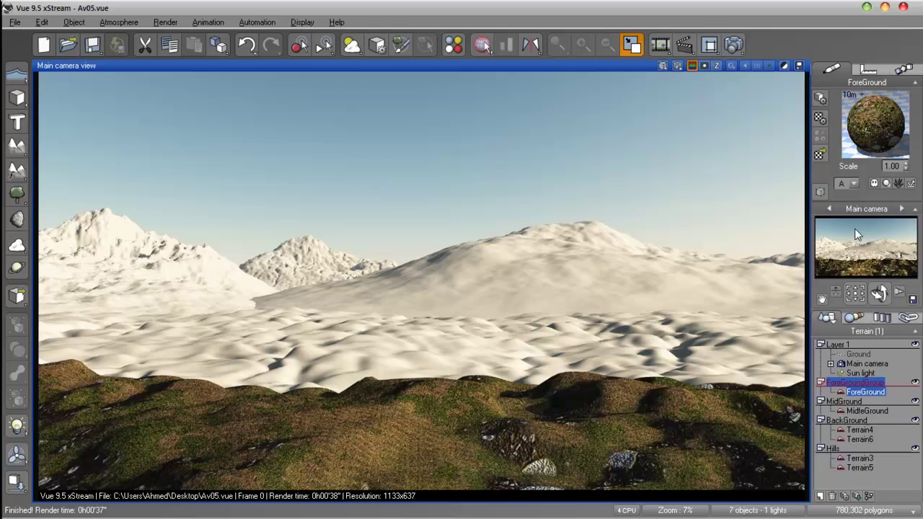
Set the foreground material's scale to 0.50 and render the main camera view
{"action": "left_click", "coordinate": [891, 166]}
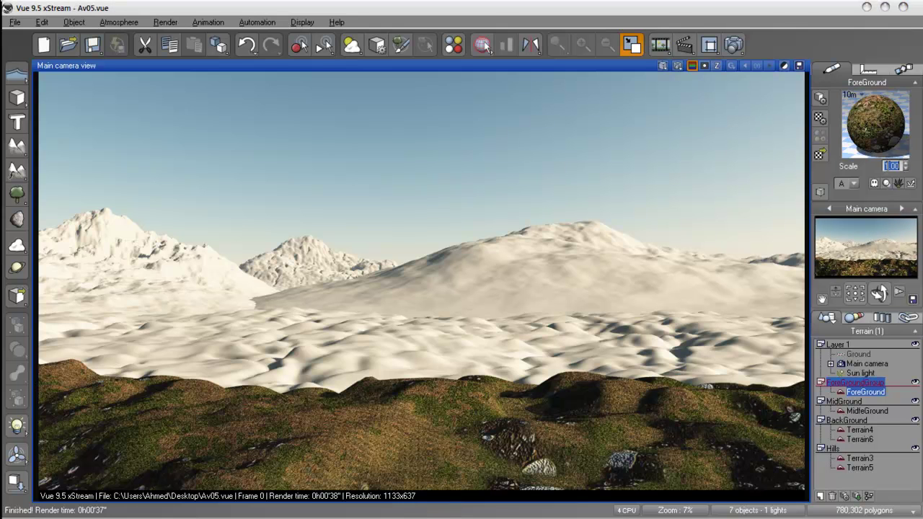
{"action": "type", "text": ".5"}
{"action": "key", "text": "Return"}
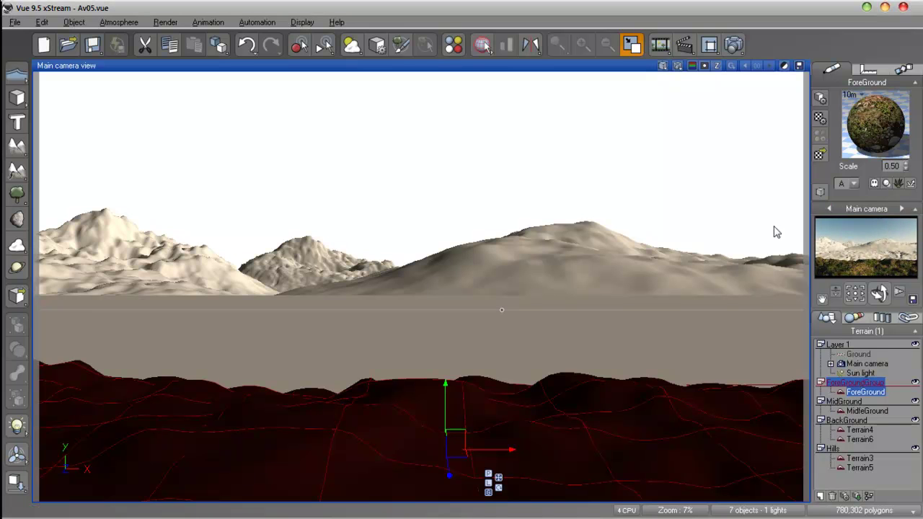
{"action": "left_click", "coordinate": [678, 66]}
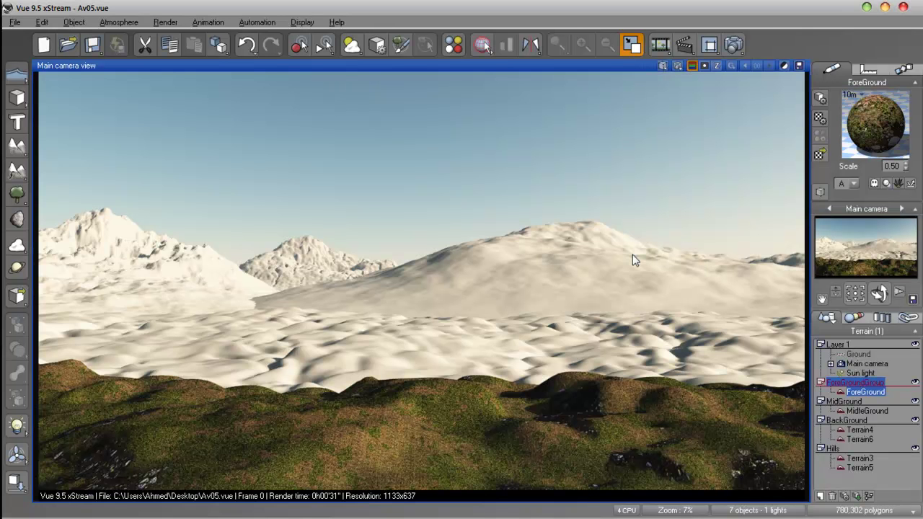
{"action": "left_click", "coordinate": [895, 166]}
{"action": "key", "text": "Return"}
{"action": "left_click", "coordinate": [483, 352]}
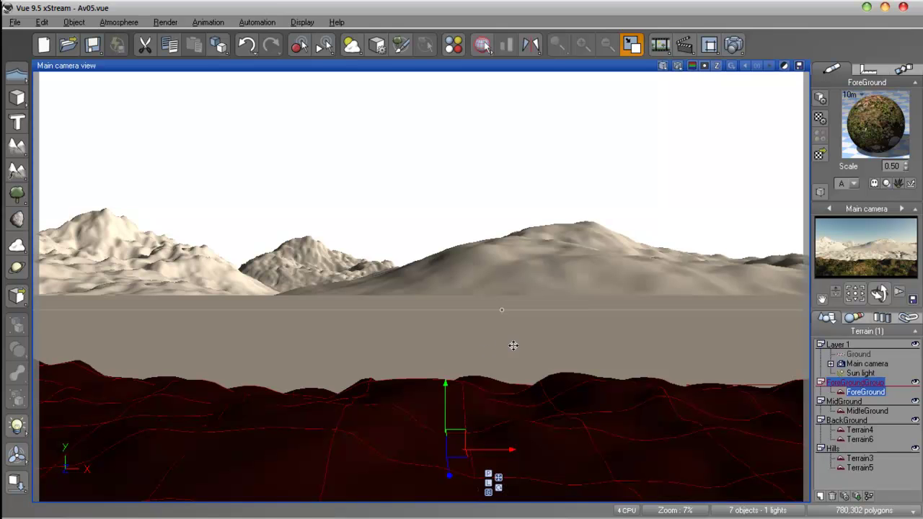
Copy the ForeGround terrain's material and paste it onto the middle-ground terrain
{"action": "left_click", "coordinate": [867, 411]}
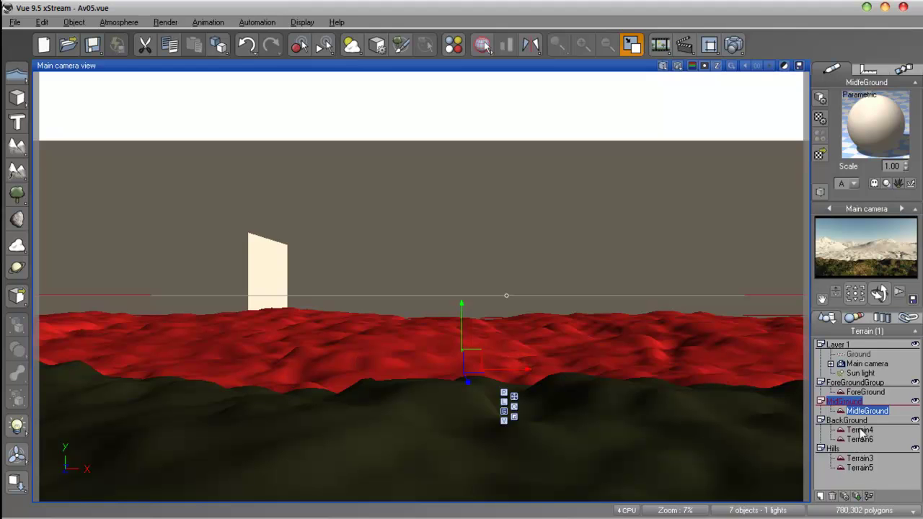
{"action": "left_click", "coordinate": [863, 392]}
{"action": "right_click", "coordinate": [868, 126]}
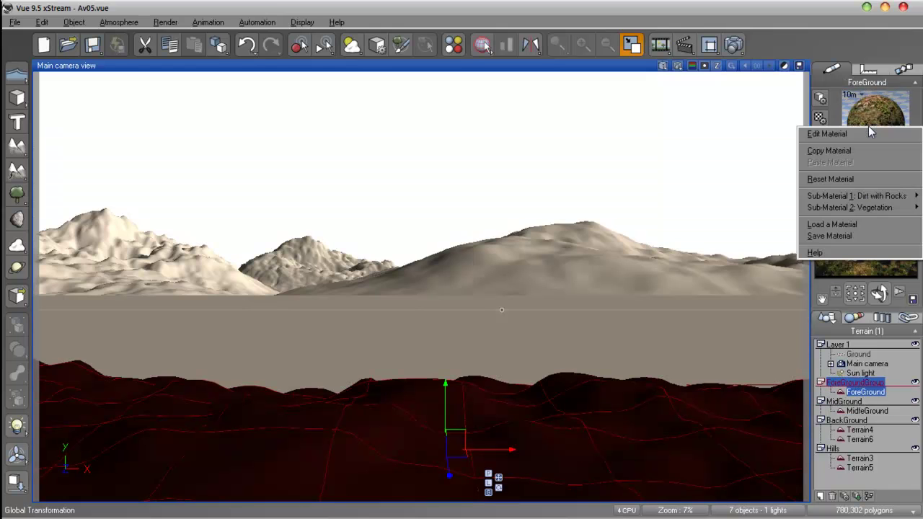
{"action": "left_click", "coordinate": [836, 151]}
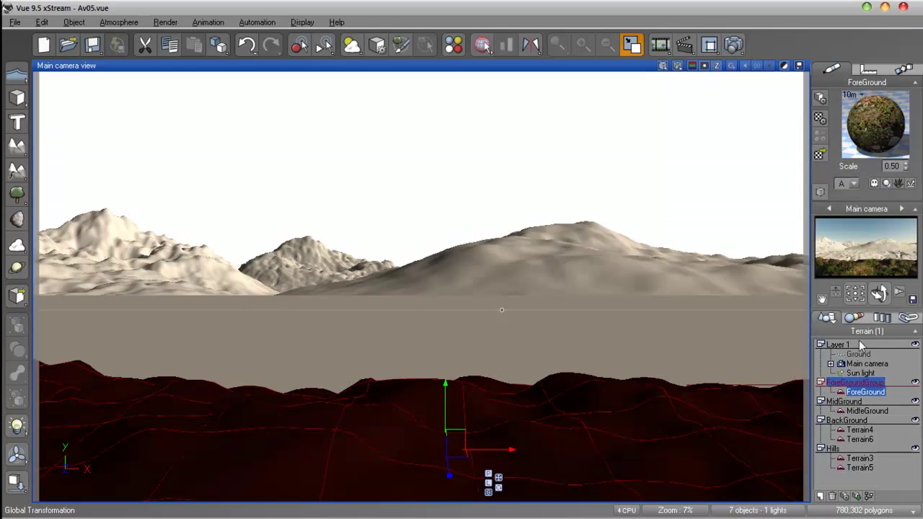
{"action": "left_click", "coordinate": [866, 412]}
{"action": "right_click", "coordinate": [869, 124]}
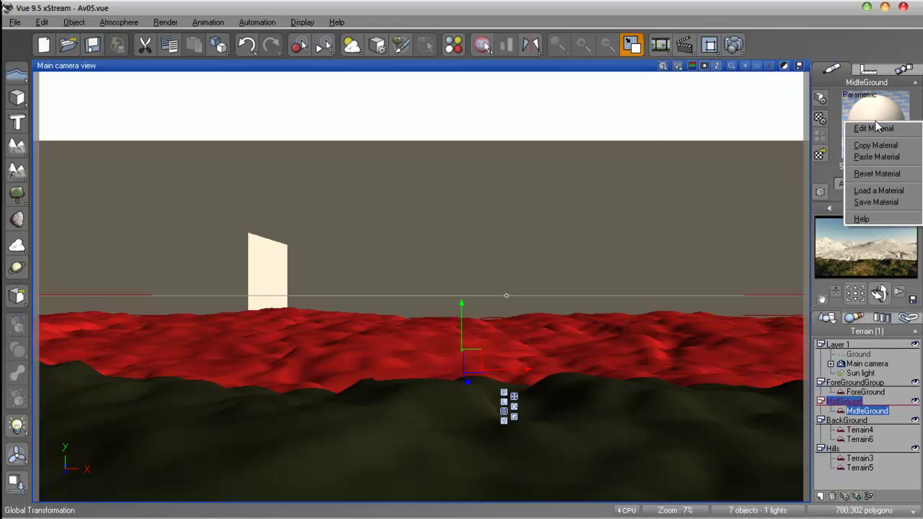
{"action": "left_click", "coordinate": [877, 158]}
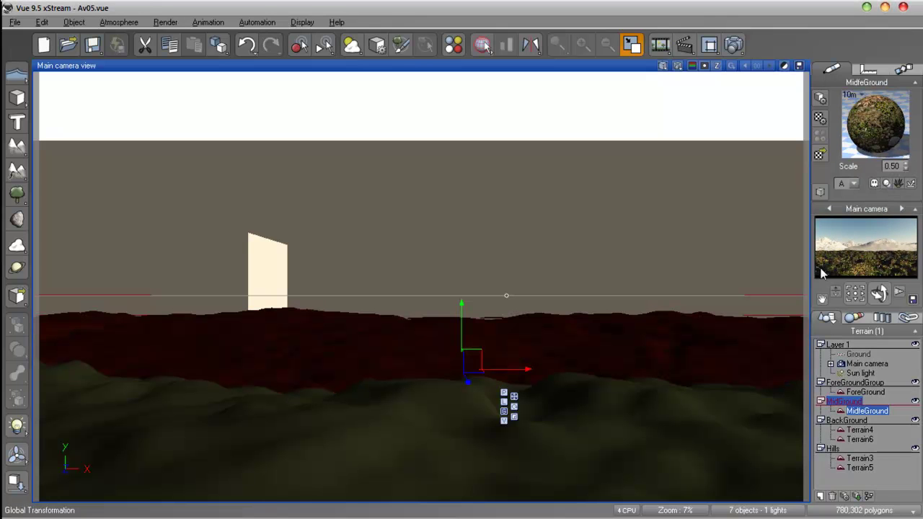
Raise the middle-ground material's influence of slope to 48%, accept the material and render the main camera view
{"action": "double_click", "coordinate": [865, 126]}
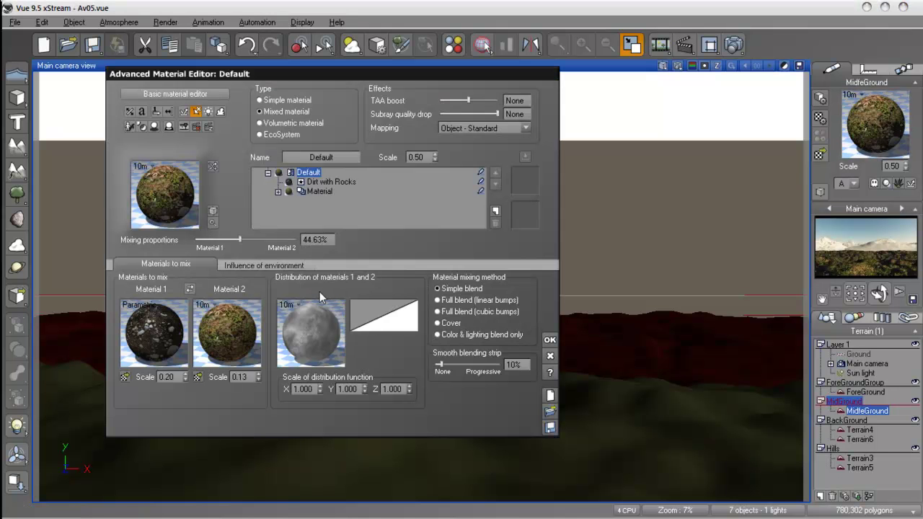
{"action": "left_click", "coordinate": [249, 266]}
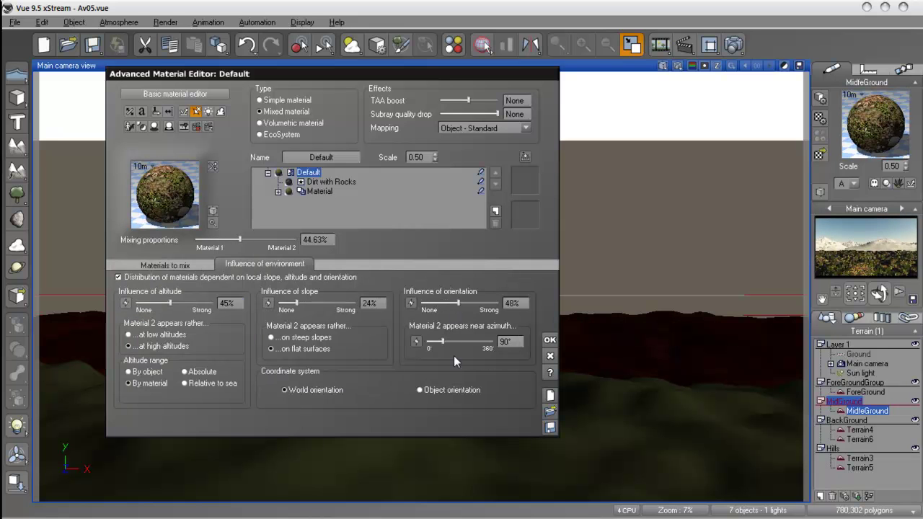
{"action": "left_click_drag", "start_coordinate": [296, 303], "coordinate": [312, 304]}
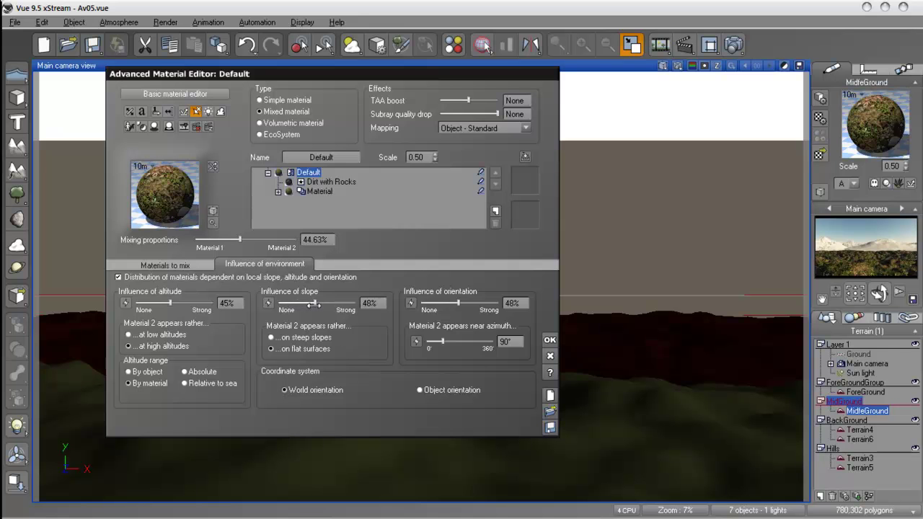
{"action": "left_click", "coordinate": [550, 339]}
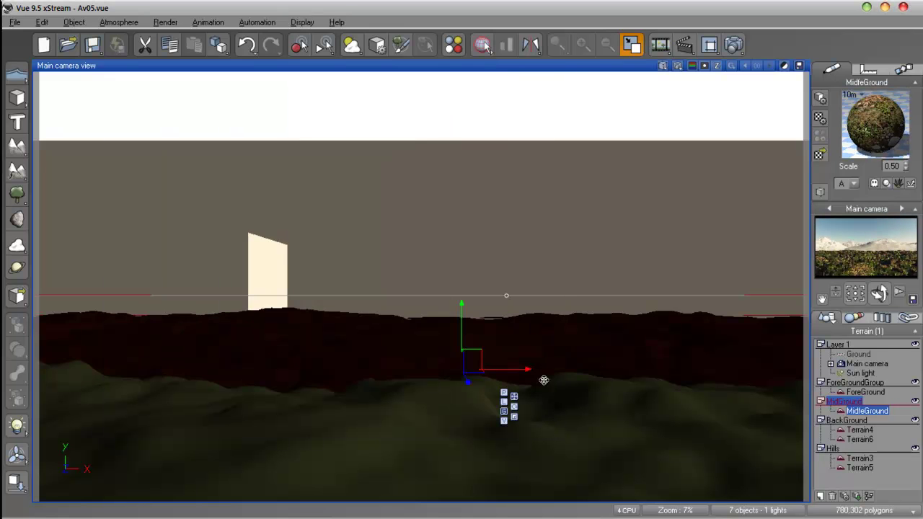
{"action": "left_click", "coordinate": [677, 66]}
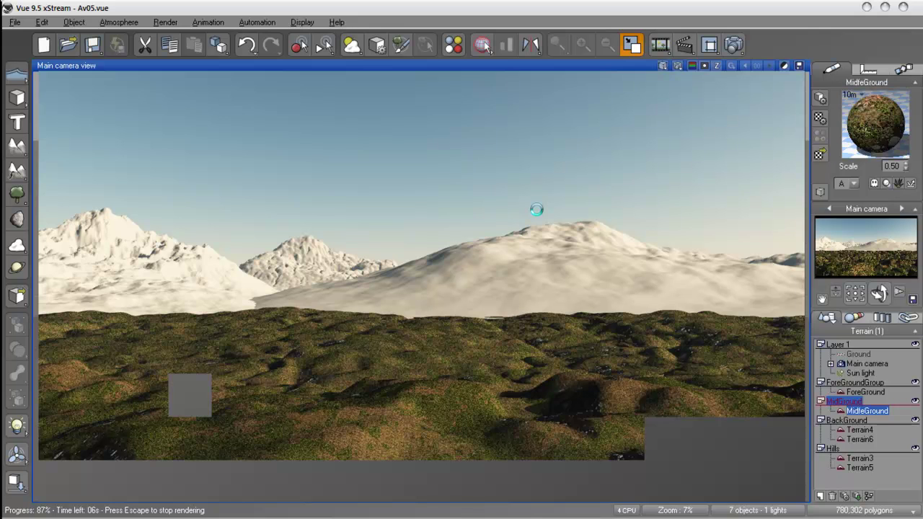
Stop the running render, set the middle-ground material's scale to 1.00 and render the view again
{"action": "key", "text": "Escape"}
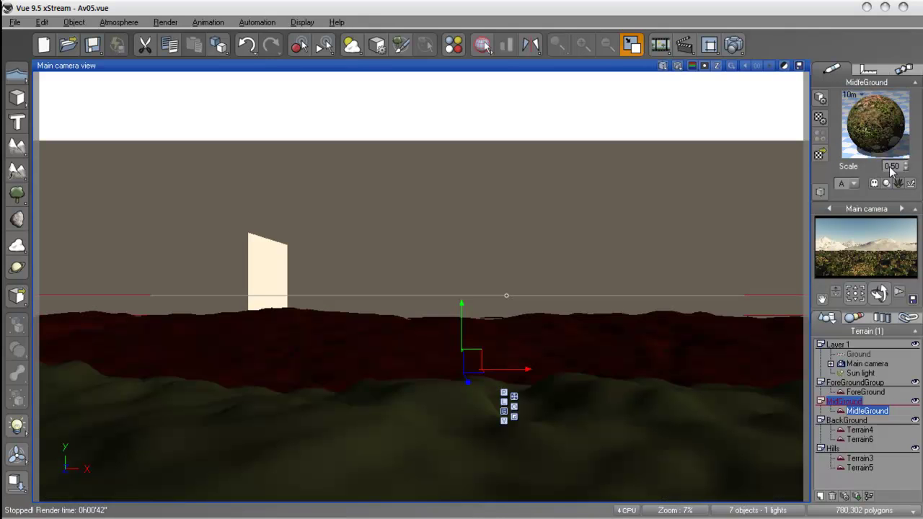
{"action": "type", "text": "1."}
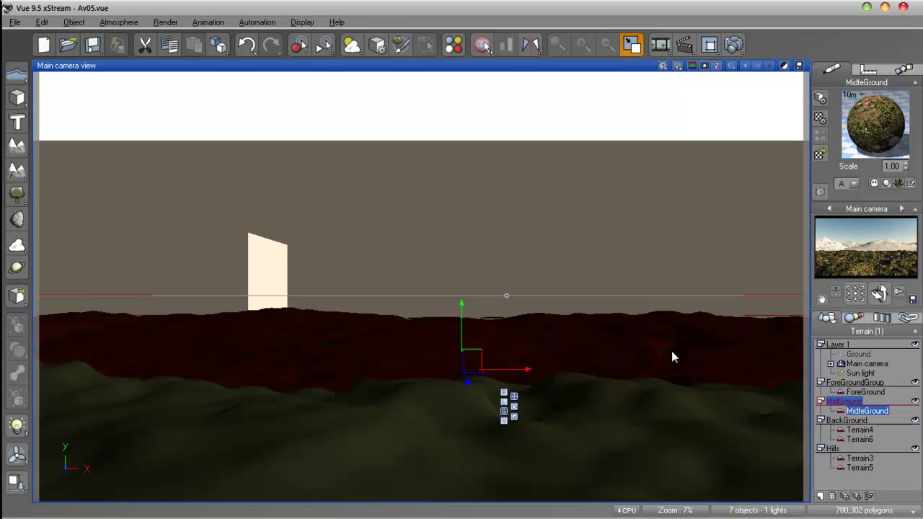
{"action": "left_click", "coordinate": [678, 66]}
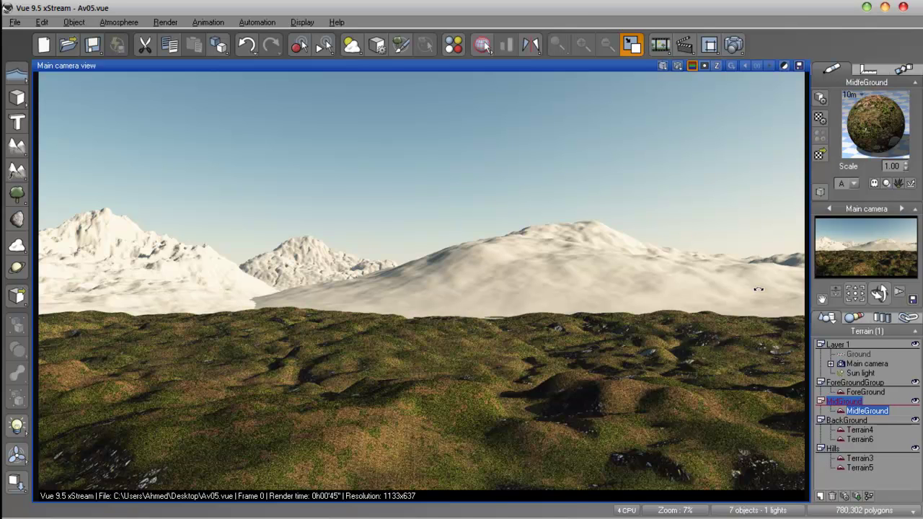
Paste the copied foreground material onto Terrain5 in the Hills layer
{"action": "left_click", "coordinate": [788, 264]}
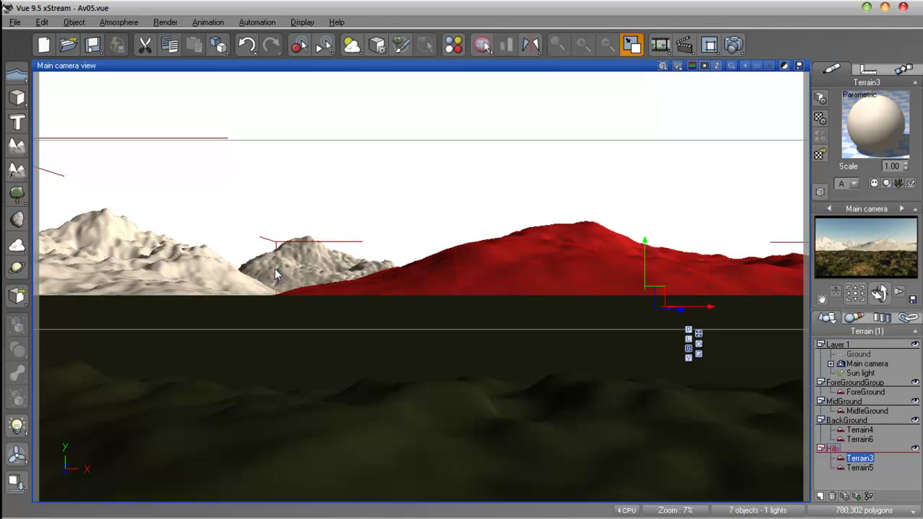
{"action": "left_click", "coordinate": [859, 468]}
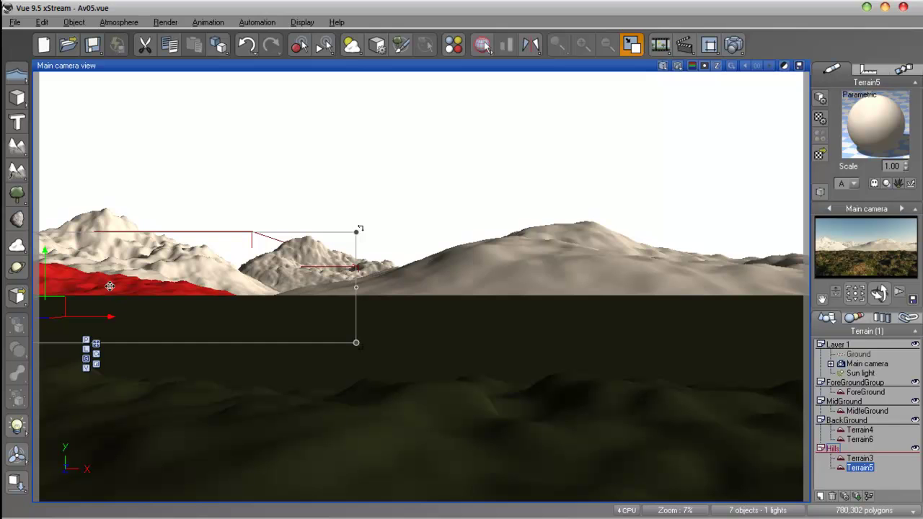
{"action": "right_click", "coordinate": [876, 122]}
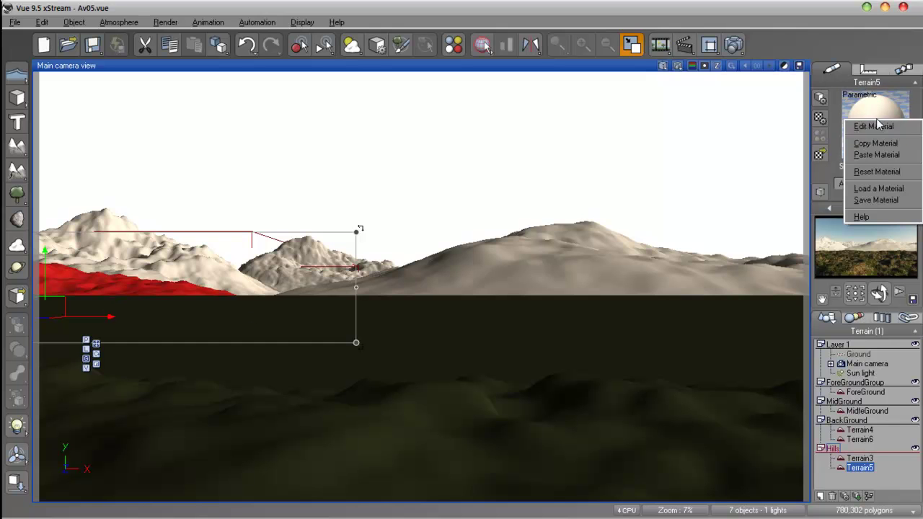
{"action": "left_click", "coordinate": [873, 155]}
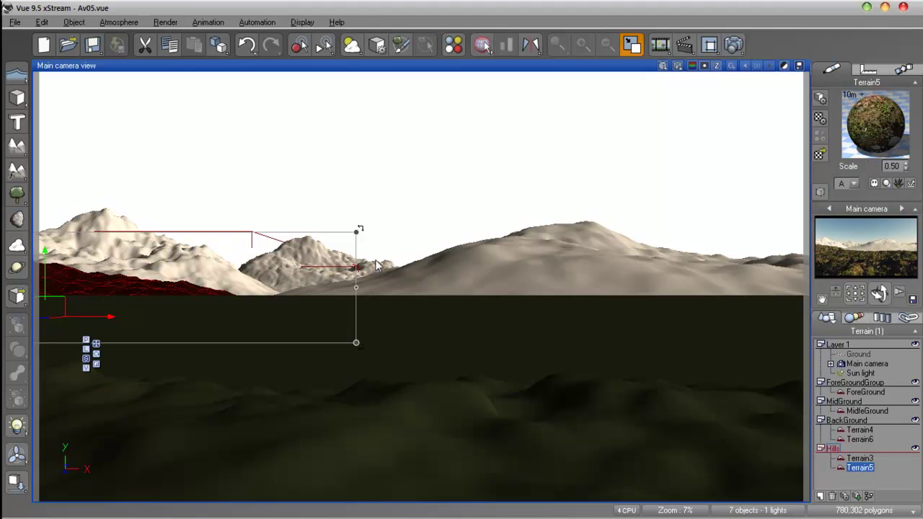
Select Terrain4, Terrain6 and Terrain3 together and change their material's type to Mixed material
{"action": "left_click", "coordinate": [860, 439]}
{"action": "left_click", "coordinate": [863, 429], "text": "ctrl"}
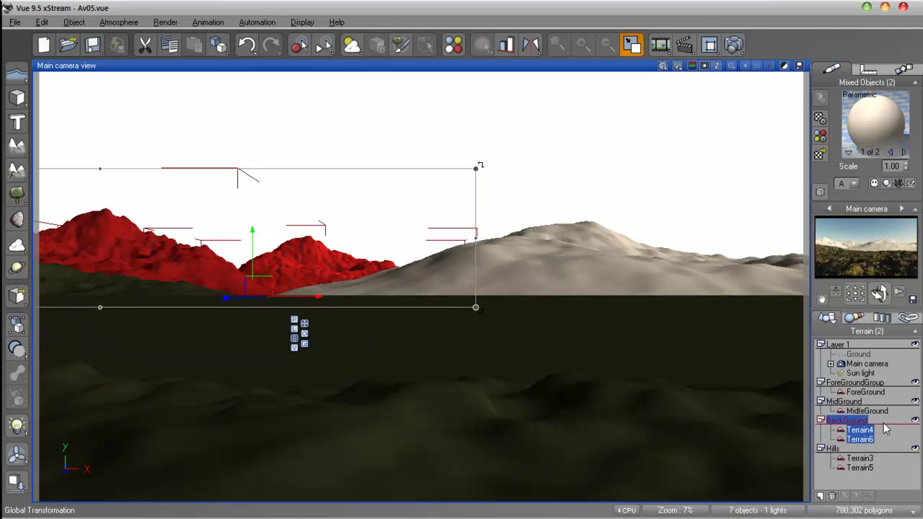
{"action": "left_click", "coordinate": [868, 460], "text": "ctrl"}
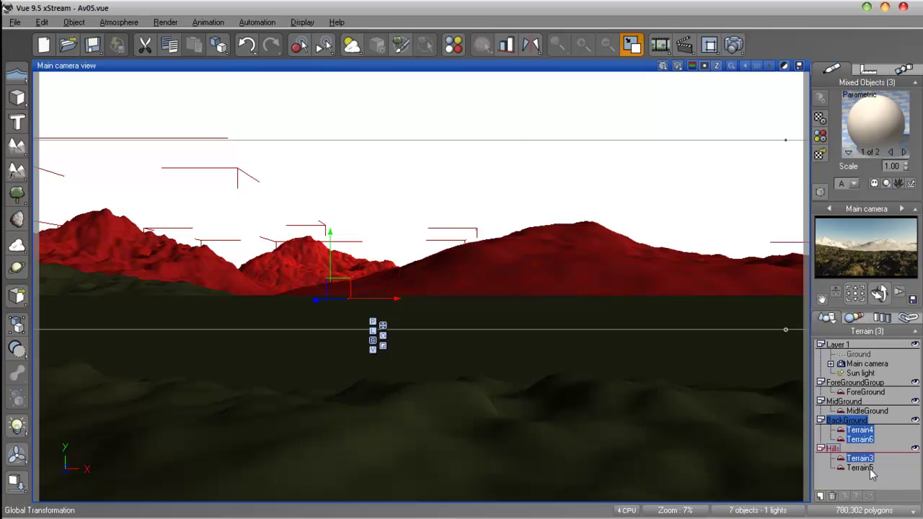
{"action": "left_click", "coordinate": [869, 468], "text": "ctrl"}
{"action": "left_click", "coordinate": [869, 468], "text": "ctrl"}
{"action": "double_click", "coordinate": [868, 130]}
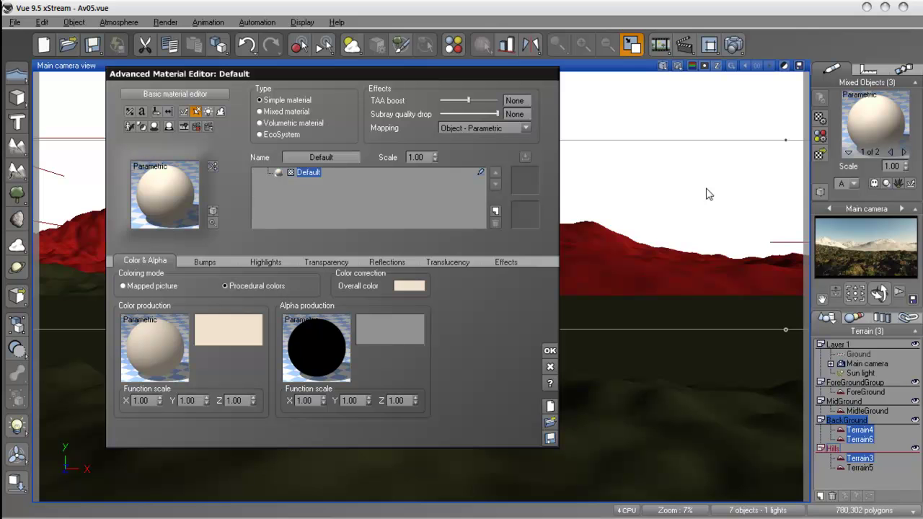
{"action": "left_click_drag", "start_coordinate": [343, 76], "coordinate": [454, 99]}
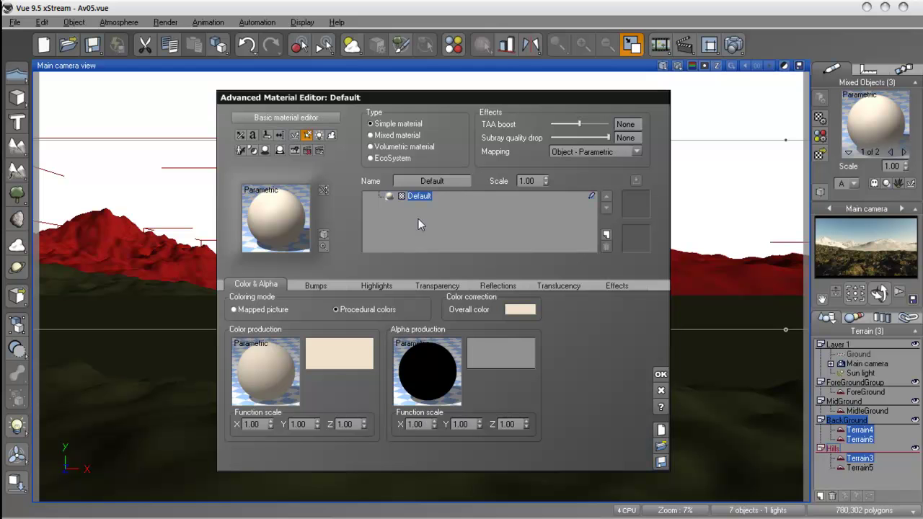
{"action": "left_click", "coordinate": [382, 135]}
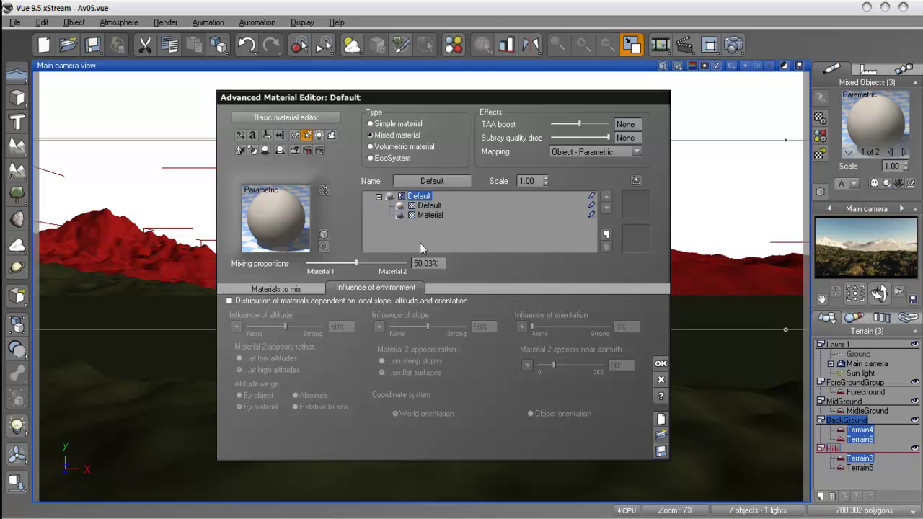
Load the Rocks and Plants material from the Landscapes collection as the mix's first material
{"action": "left_click", "coordinate": [428, 205]}
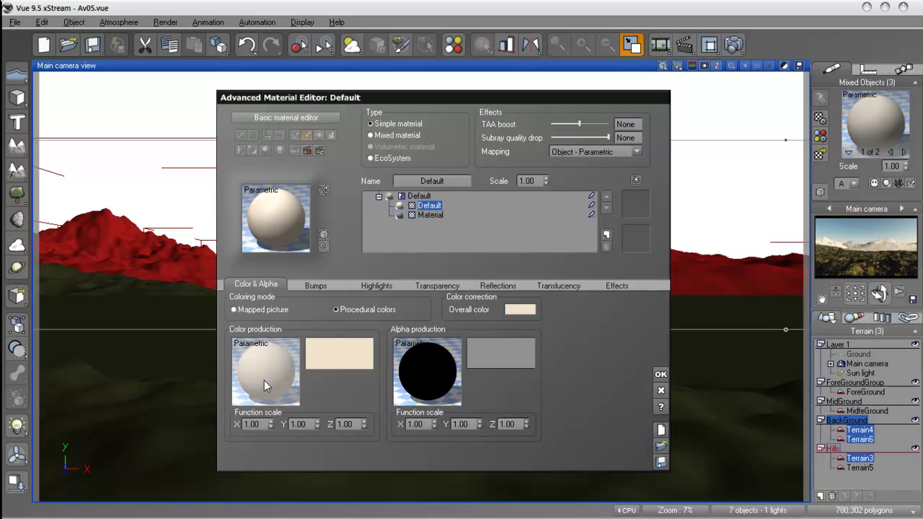
{"action": "double_click", "coordinate": [266, 225]}
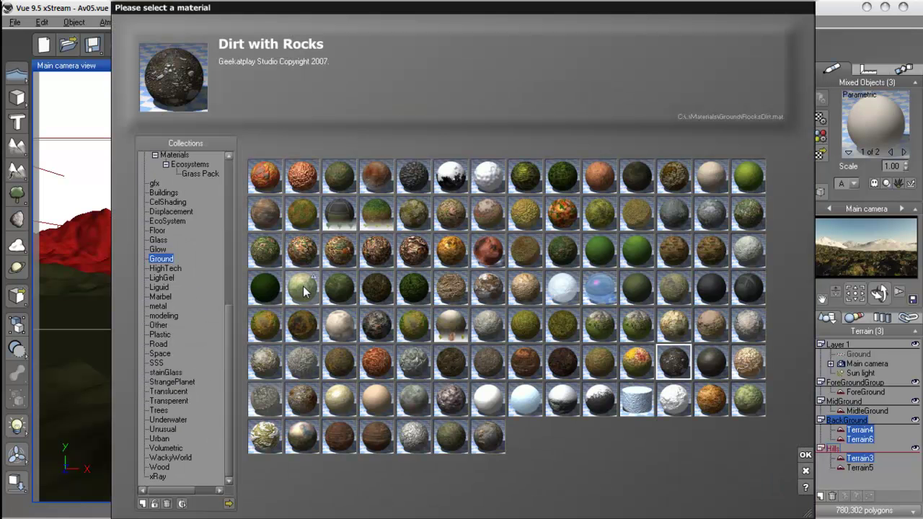
{"action": "left_click_drag", "start_coordinate": [230, 318], "coordinate": [235, 178]}
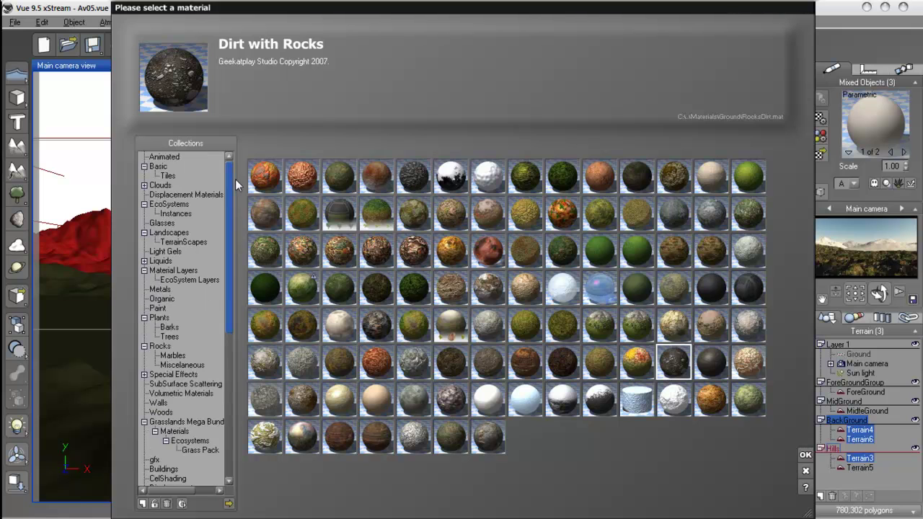
{"action": "left_click", "coordinate": [451, 181]}
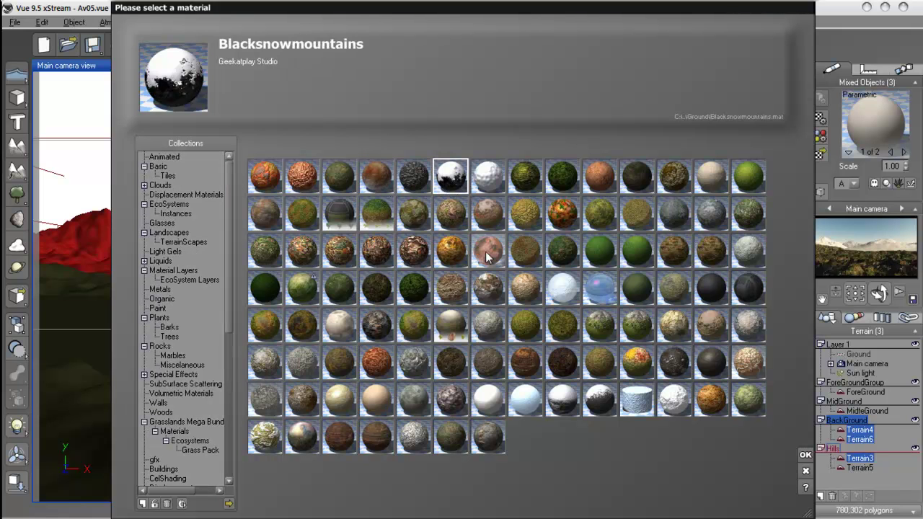
{"action": "left_click", "coordinate": [488, 177]}
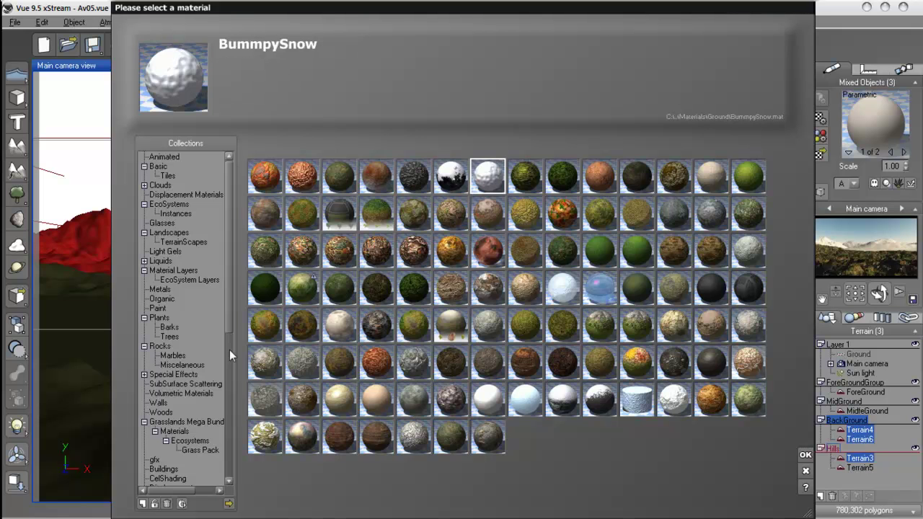
{"action": "left_click", "coordinate": [189, 242]}
{"action": "left_click", "coordinate": [176, 233]}
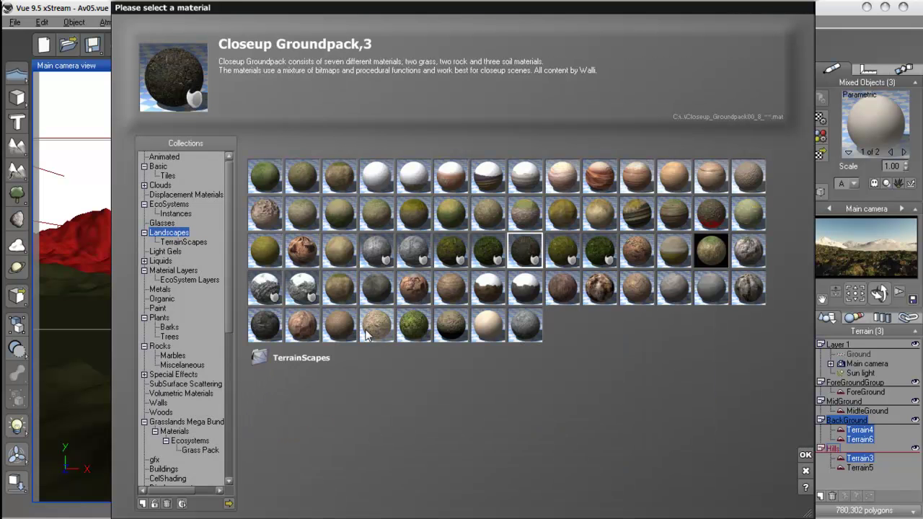
{"action": "left_click", "coordinate": [264, 324]}
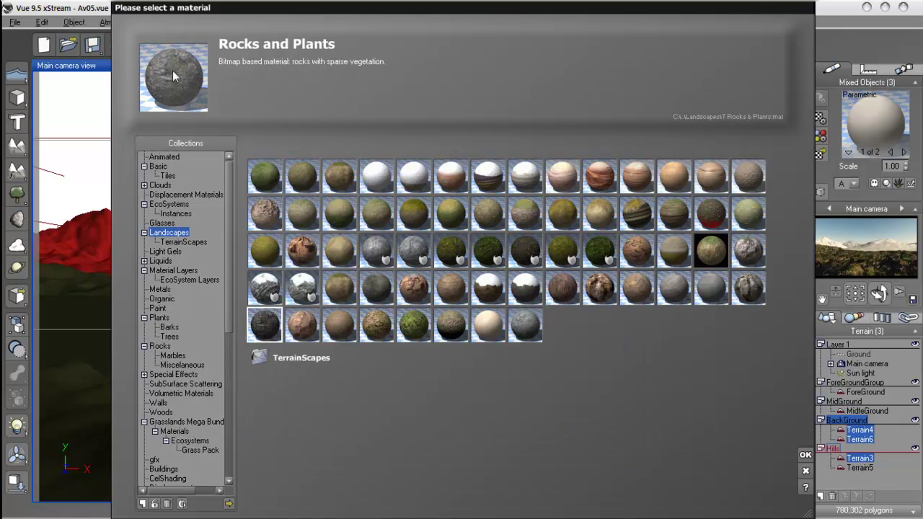
{"action": "left_click", "coordinate": [229, 368]}
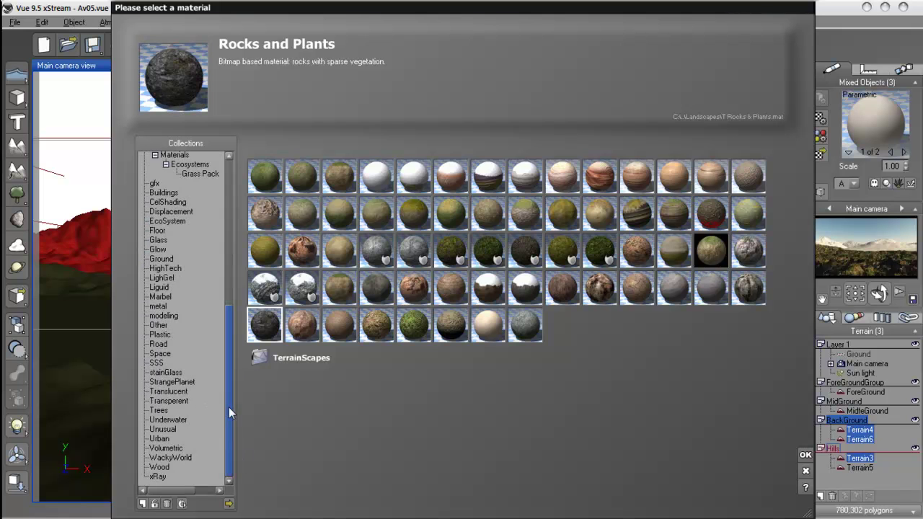
{"action": "left_click_drag", "start_coordinate": [228, 406], "coordinate": [232, 265]}
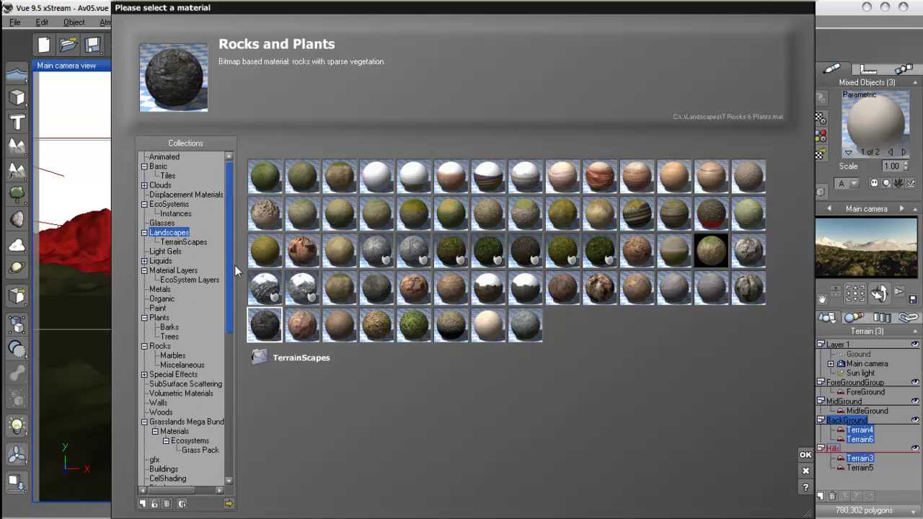
{"action": "left_click", "coordinate": [806, 455]}
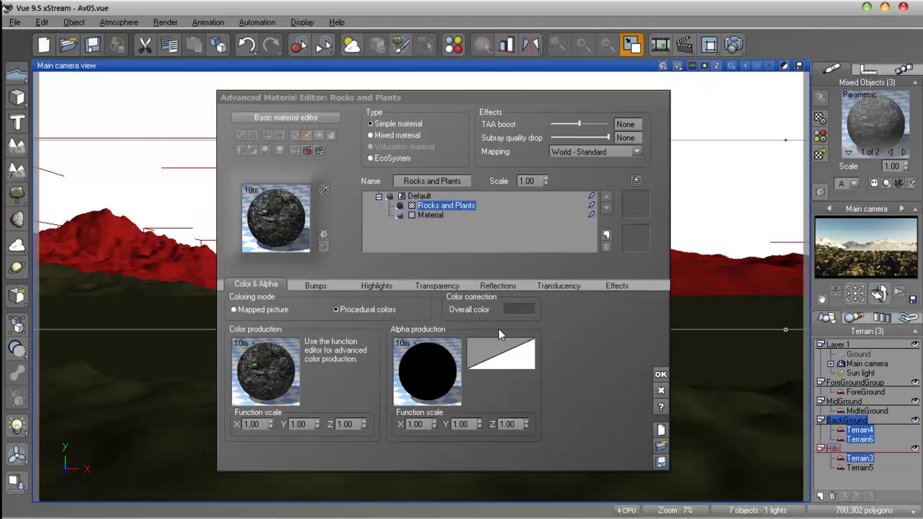
Load the Snow material from the Landscapes collection as the mix's second material
{"action": "left_click", "coordinate": [431, 216]}
{"action": "double_click", "coordinate": [264, 203]}
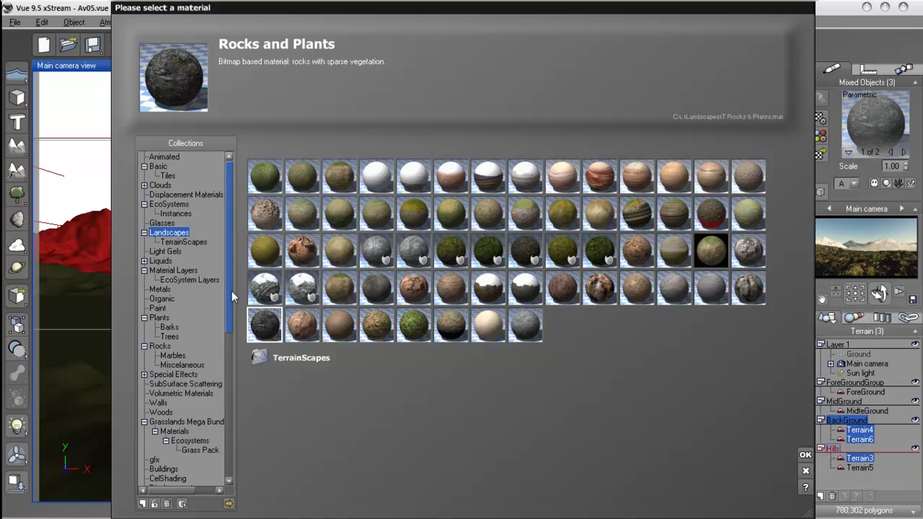
{"action": "scroll", "coordinate": [229, 302], "scroll_direction": "down", "scroll_amount": 2}
{"action": "left_click", "coordinate": [154, 415]}
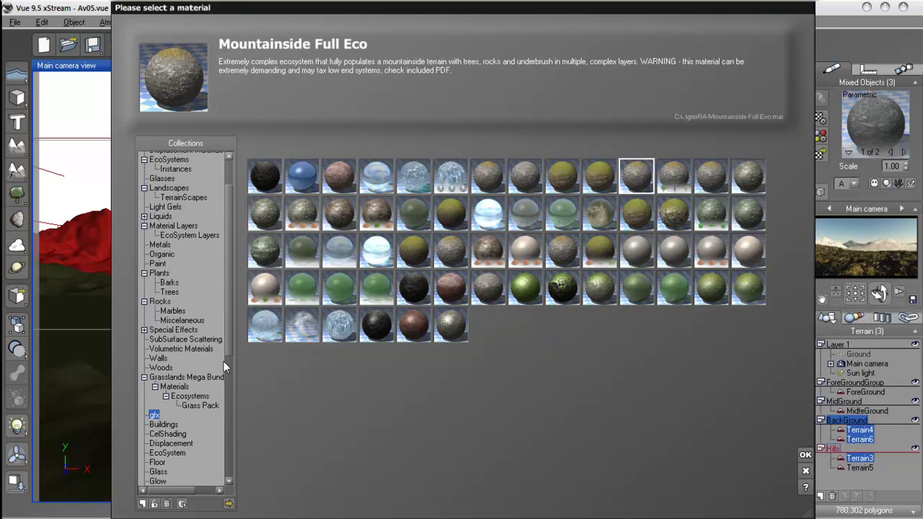
{"action": "scroll", "coordinate": [227, 323], "scroll_direction": "up", "scroll_amount": 2}
{"action": "left_click_drag", "start_coordinate": [226, 323], "coordinate": [222, 403]}
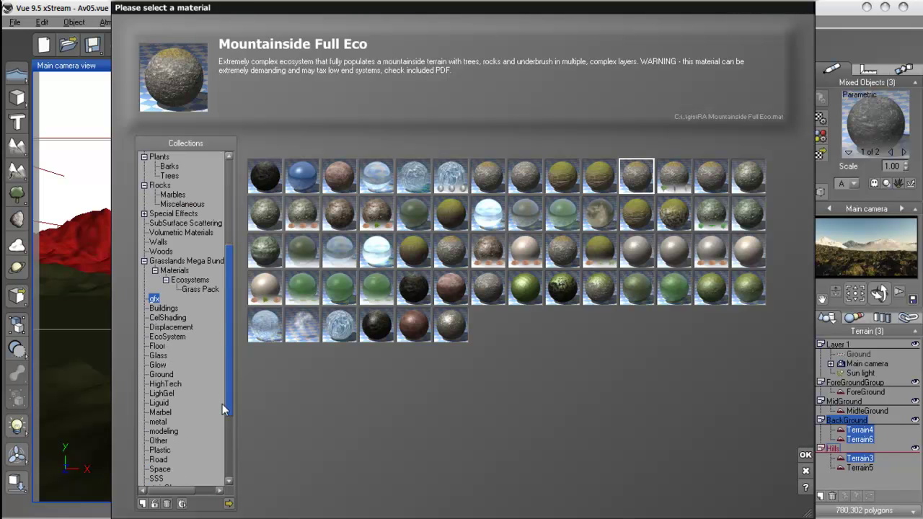
{"action": "left_click", "coordinate": [166, 376]}
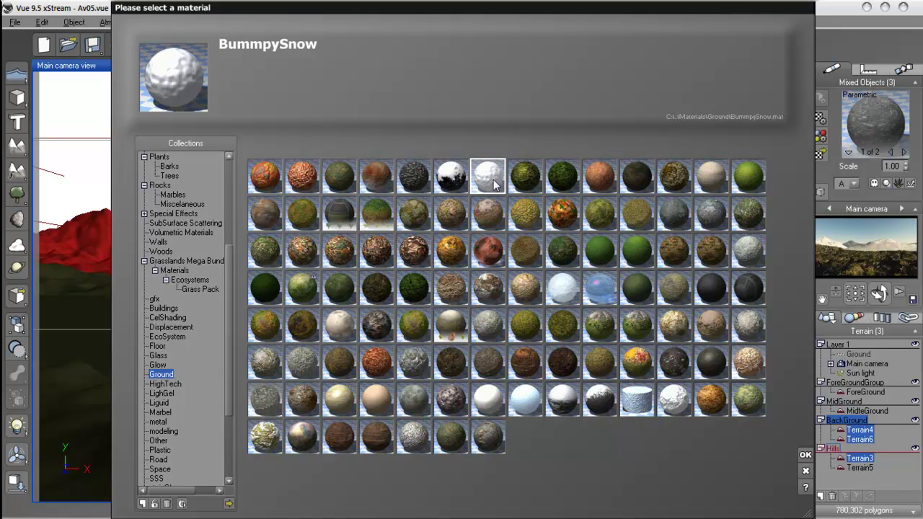
{"action": "left_click_drag", "start_coordinate": [232, 339], "coordinate": [230, 264]}
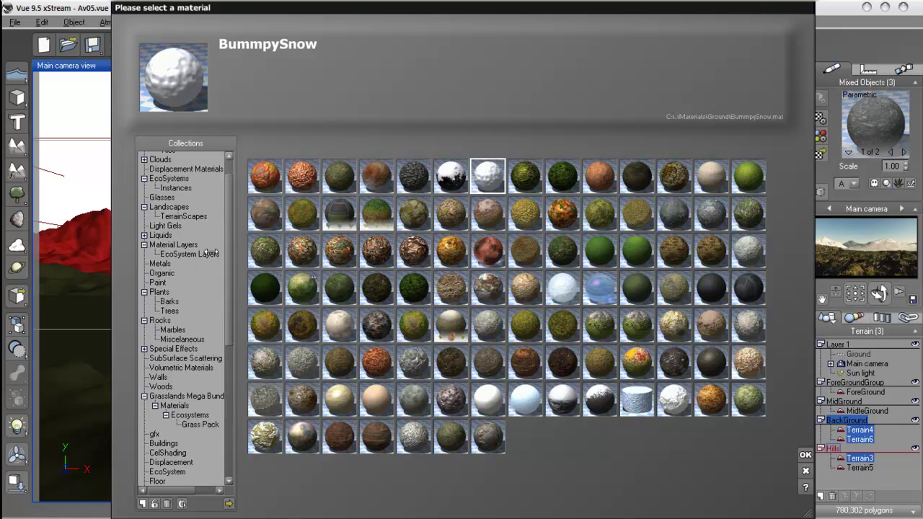
{"action": "left_click", "coordinate": [184, 224]}
{"action": "left_click", "coordinate": [184, 216]}
{"action": "left_click", "coordinate": [182, 207]}
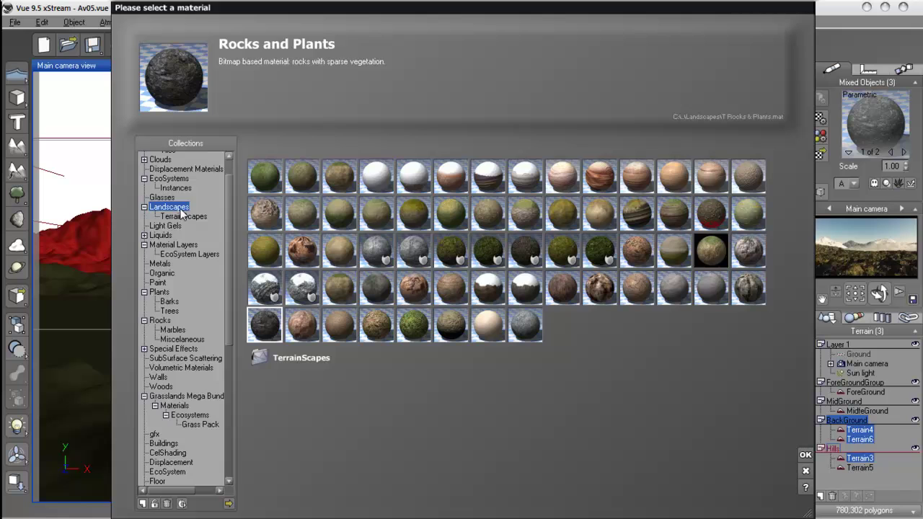
{"action": "left_click", "coordinate": [385, 189]}
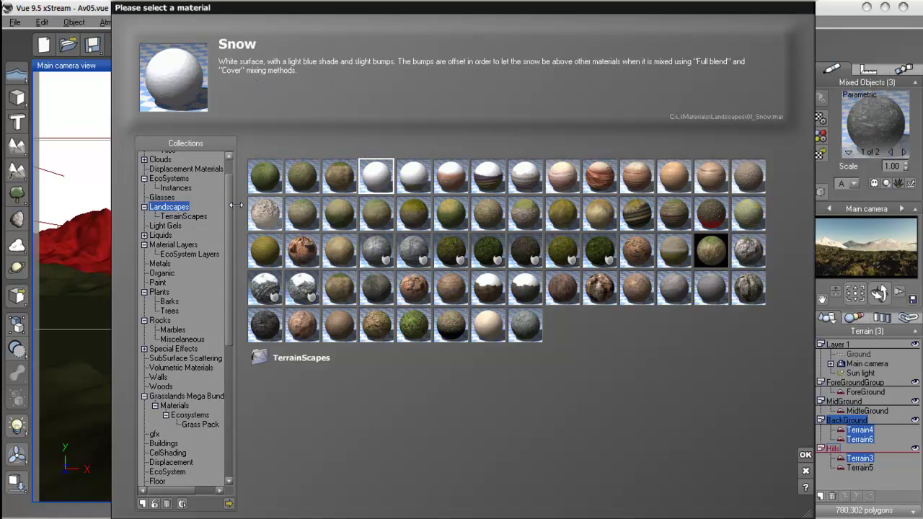
{"action": "left_click", "coordinate": [805, 455]}
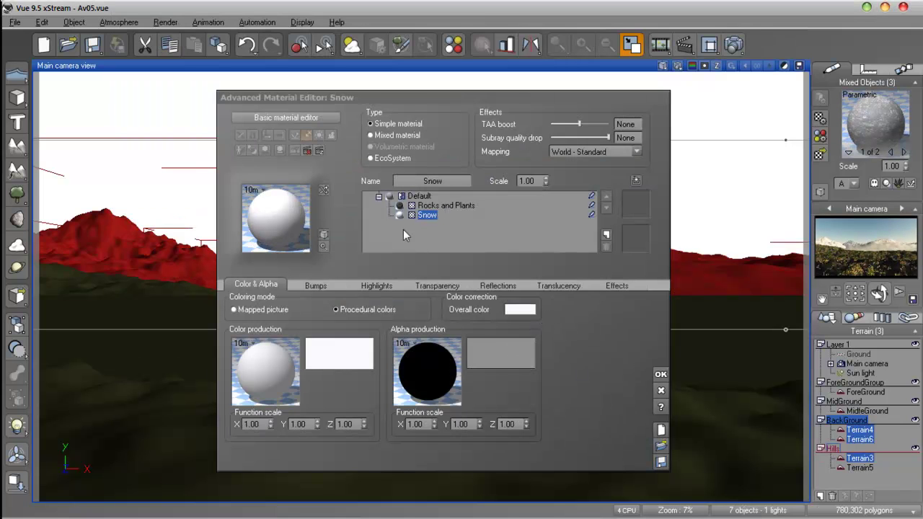
Make the mix depend on slope, altitude and orientation, with altitude influence 67%, slope 46%, orientation 24% and azimuth 83°
{"action": "left_click", "coordinate": [422, 196]}
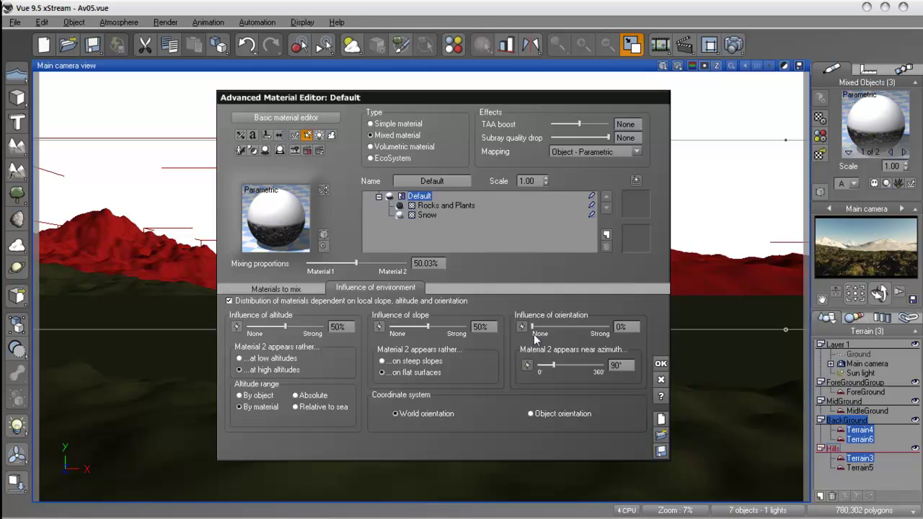
{"action": "left_click_drag", "start_coordinate": [534, 327], "coordinate": [558, 328]}
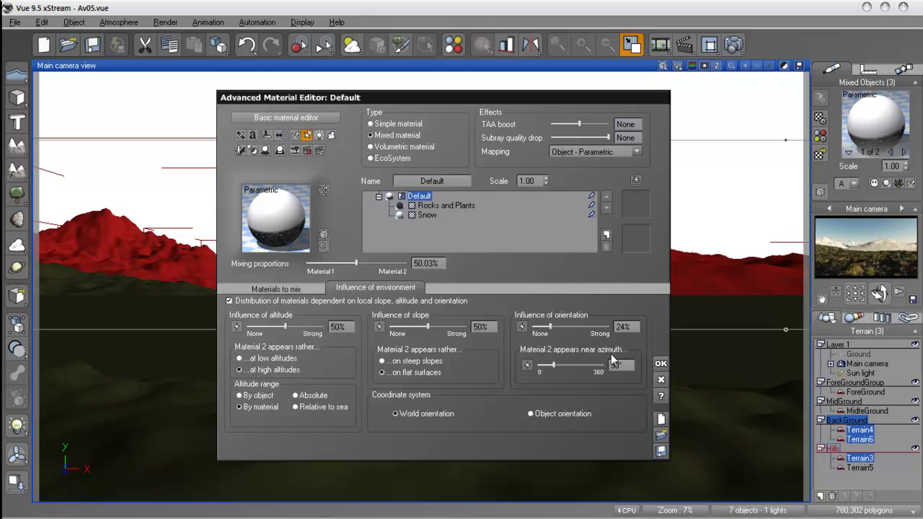
{"action": "left_click_drag", "start_coordinate": [553, 365], "coordinate": [574, 365]}
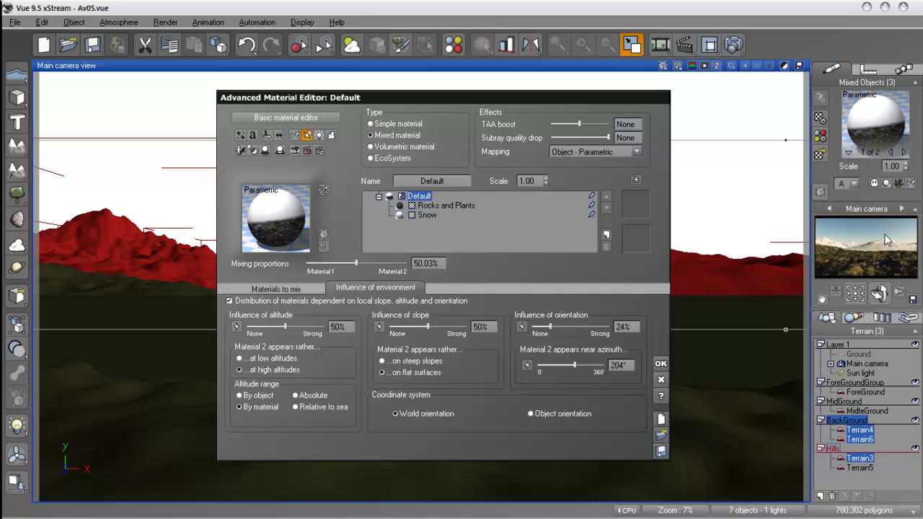
{"action": "left_click_drag", "start_coordinate": [574, 365], "coordinate": [551, 366]}
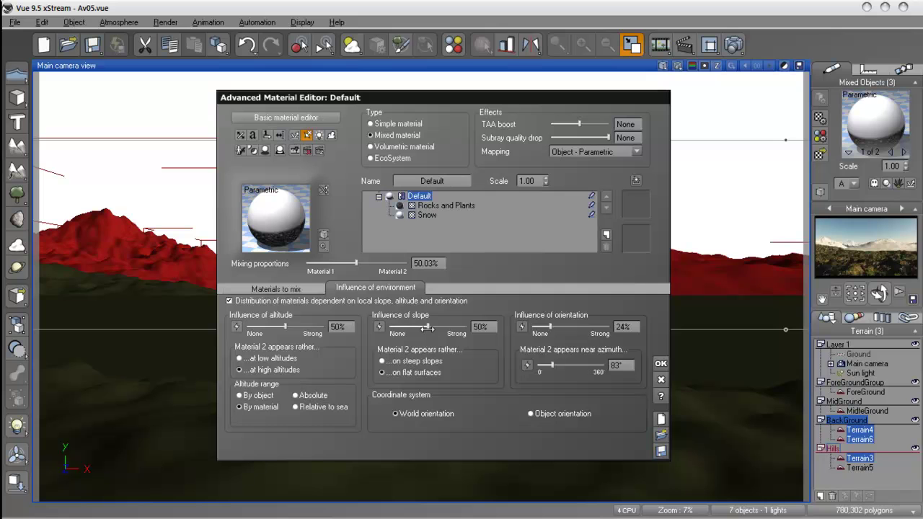
{"action": "left_click_drag", "start_coordinate": [431, 328], "coordinate": [425, 328]}
{"action": "left_click_drag", "start_coordinate": [286, 328], "coordinate": [297, 328]}
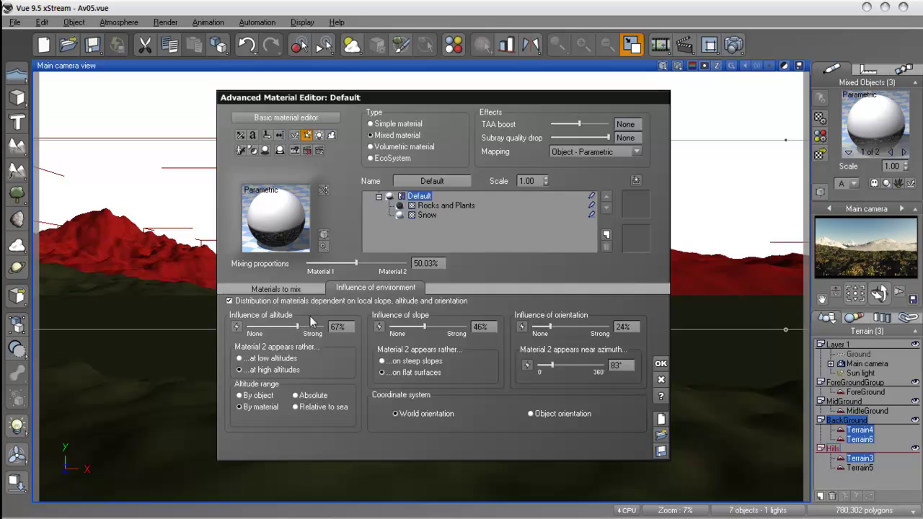
Edit the function distributing materials 1 and 2, adding a Simple Fractal node and connecting it to the Distribution output
{"action": "left_click", "coordinate": [276, 288]}
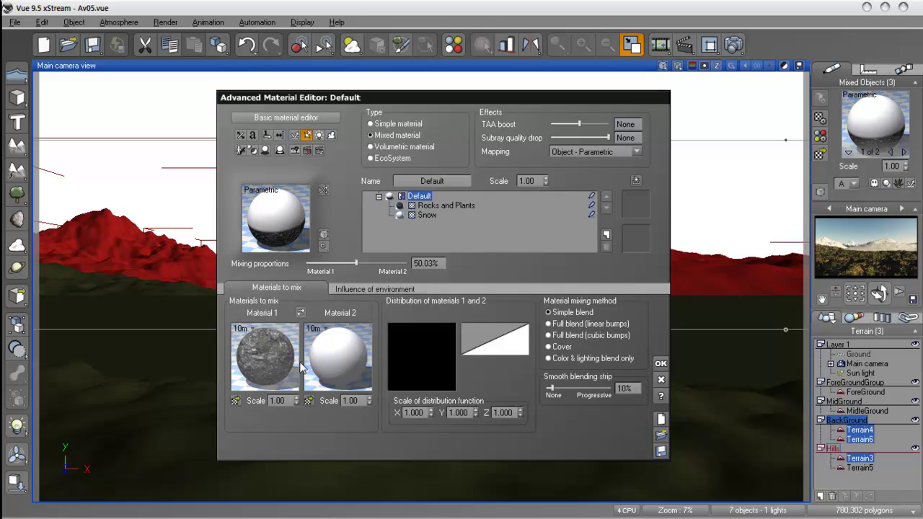
{"action": "right_click", "coordinate": [424, 351]}
{"action": "left_click", "coordinate": [442, 358]}
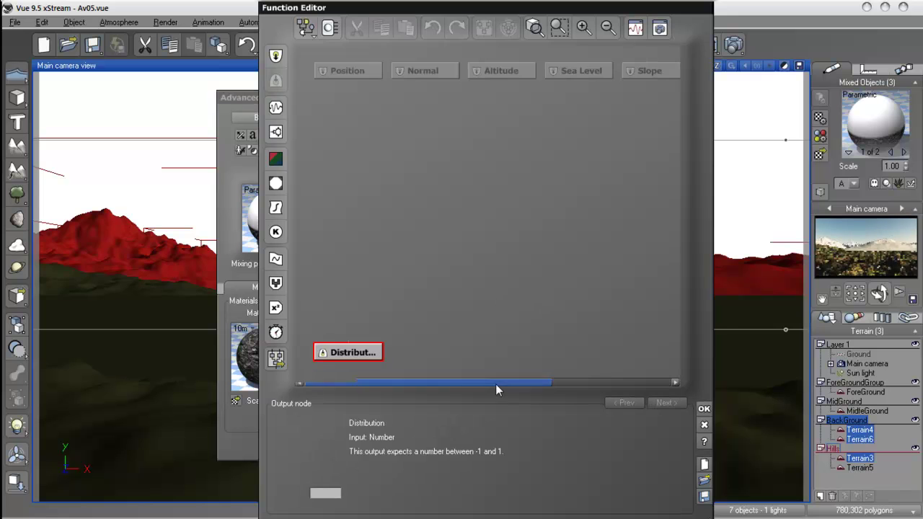
{"action": "left_click", "coordinate": [513, 268]}
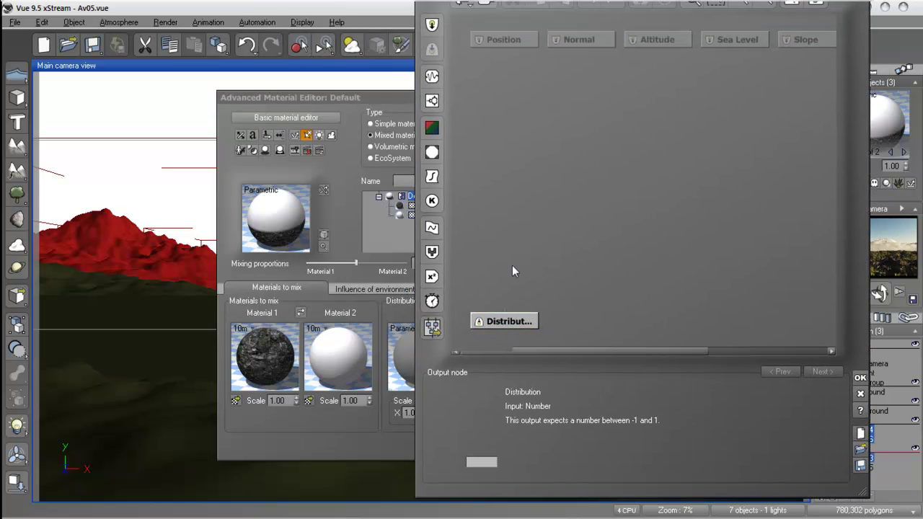
{"action": "left_click", "coordinate": [432, 100]}
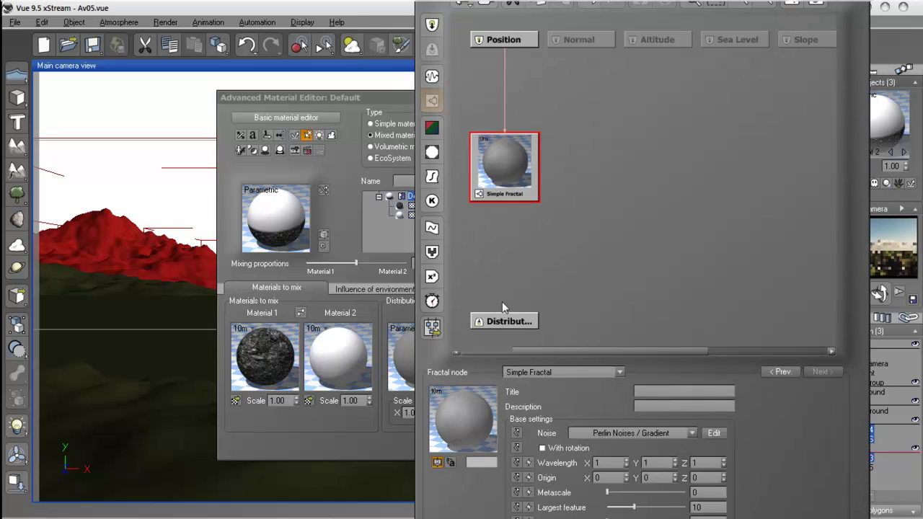
{"action": "left_click_drag", "start_coordinate": [505, 312], "coordinate": [506, 206]}
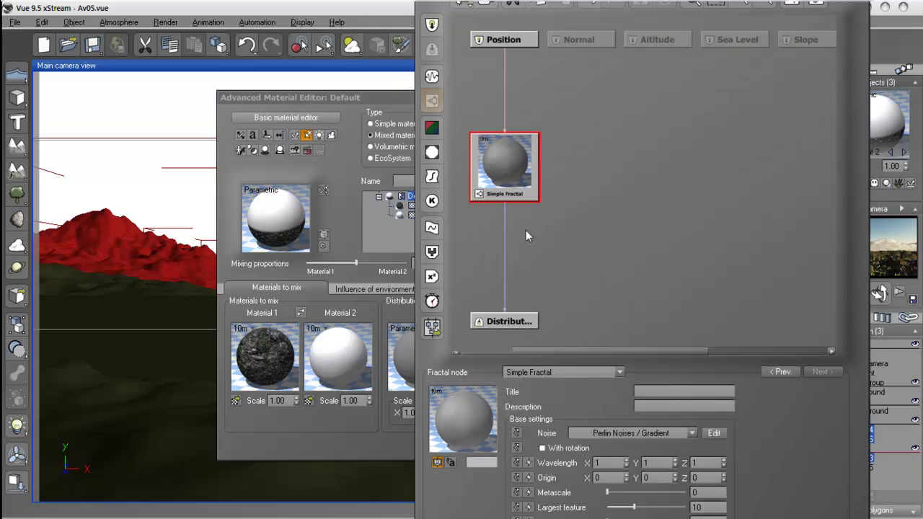
Set the fractal's largest feature to about 2.04 and gain to about 4.18, and raise its roughness to just below 0.8
{"action": "left_click_drag", "start_coordinate": [556, 361], "coordinate": [590, 154]}
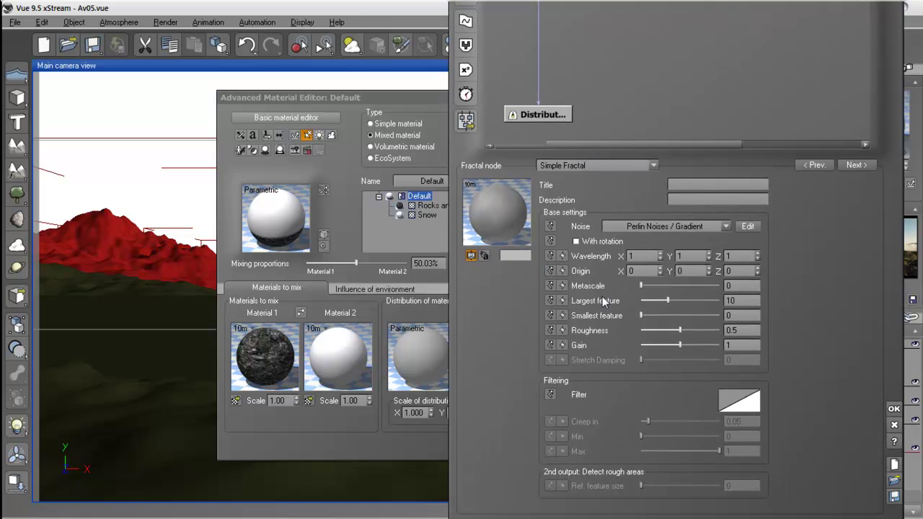
{"action": "left_click_drag", "start_coordinate": [667, 300], "coordinate": [653, 300]}
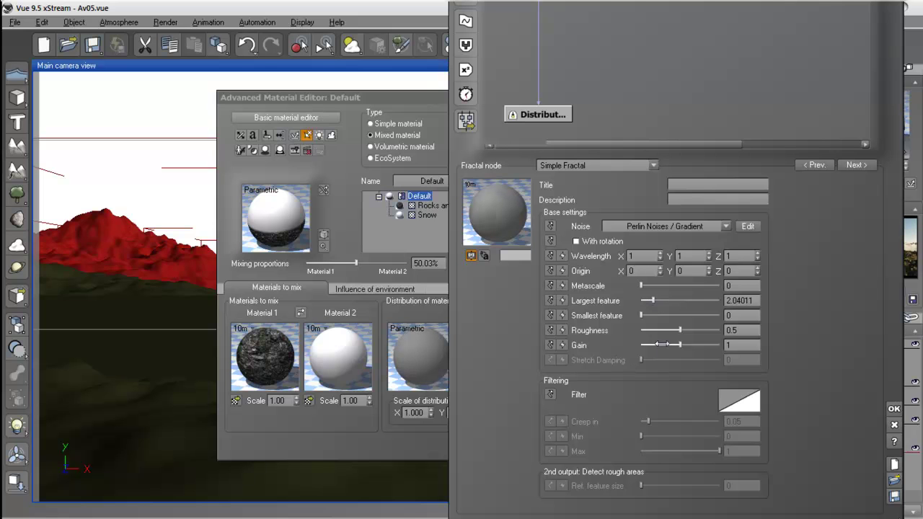
{"action": "left_click_drag", "start_coordinate": [679, 330], "coordinate": [704, 345]}
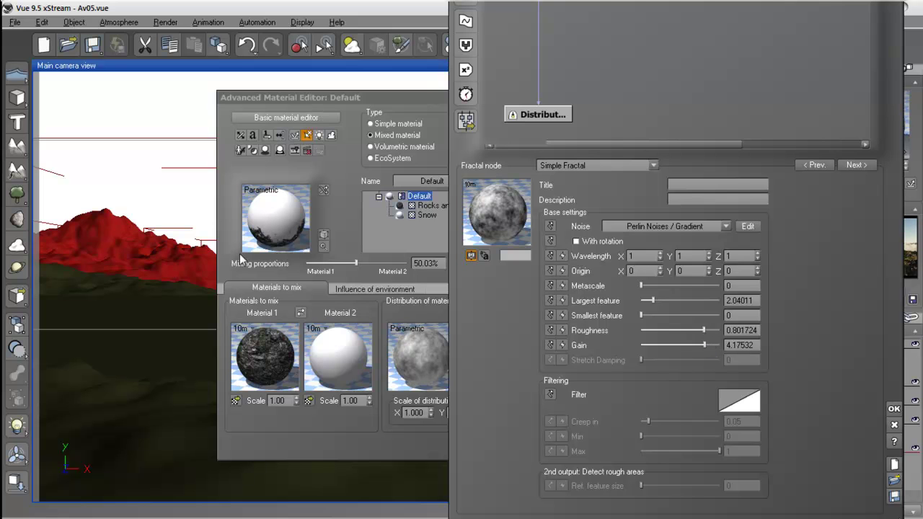
{"action": "left_click_drag", "start_coordinate": [704, 330], "coordinate": [699, 331]}
Insert a Math node into the connection between the Simple Fractal node and the Distribution output
{"action": "left_click_drag", "start_coordinate": [638, 155], "coordinate": [641, 304]}
{"action": "left_click", "coordinate": [555, 207]}
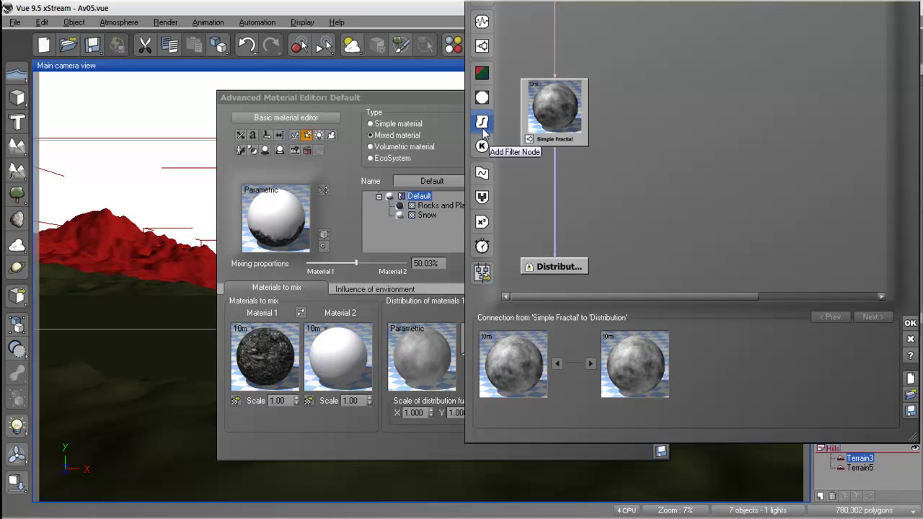
{"action": "left_click", "coordinate": [483, 222]}
{"action": "left_click_drag", "start_coordinate": [537, 215], "coordinate": [571, 214]}
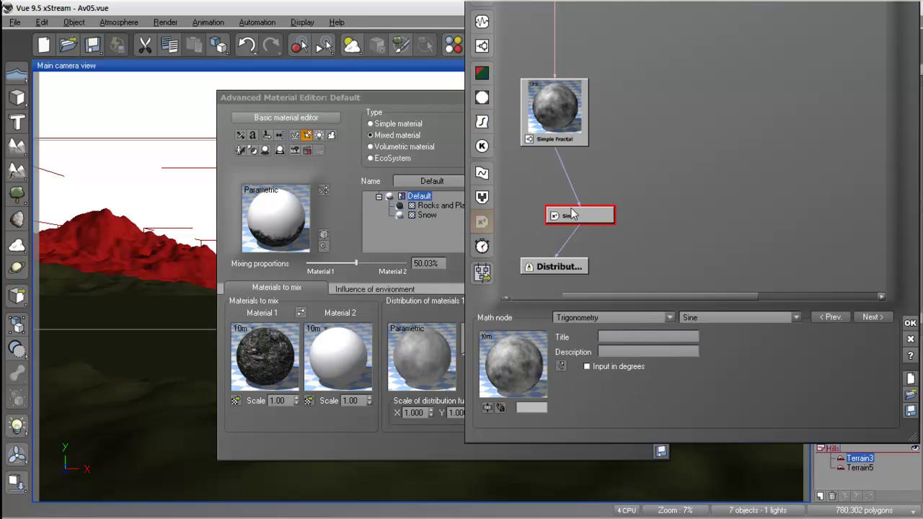
{"action": "left_click", "coordinate": [669, 317]}
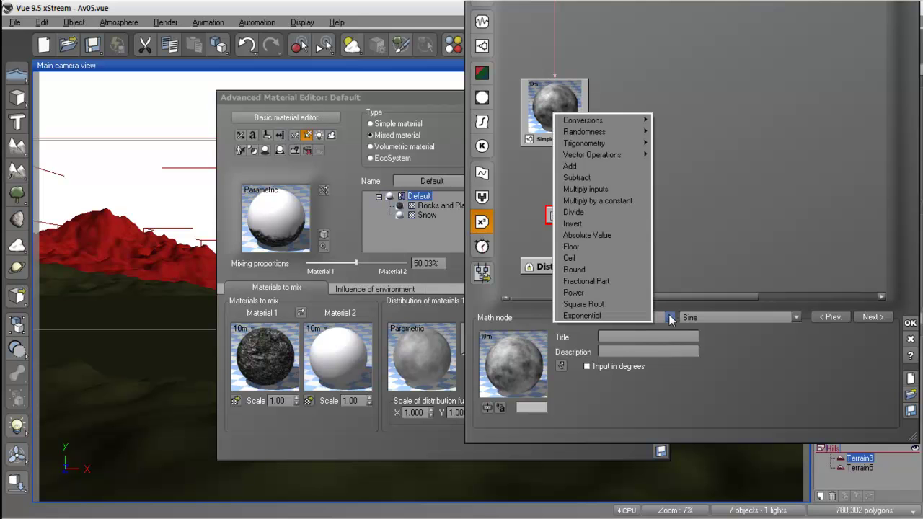
{"action": "left_click", "coordinate": [521, 201]}
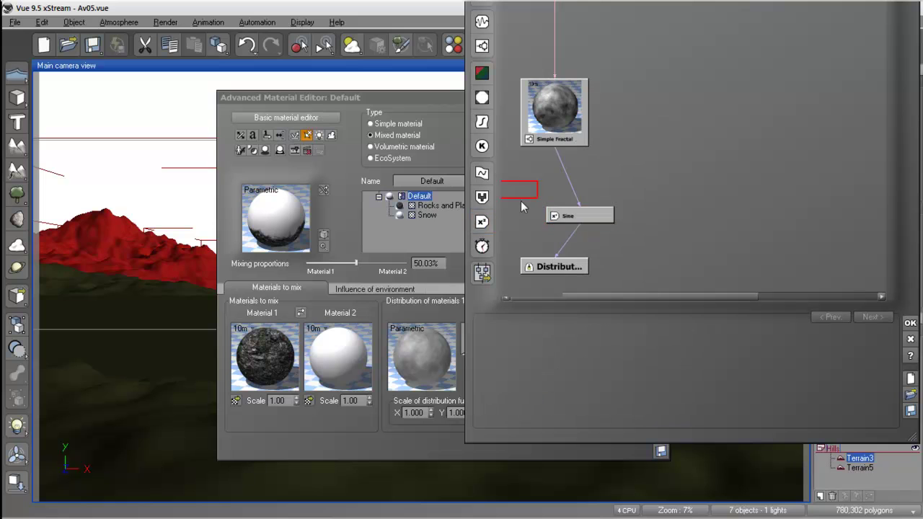
Replace the Sine node with a Multiply (aX) filter node on the connection from Simple Fractal to Distribution
{"action": "left_click", "coordinate": [563, 216]}
{"action": "key", "text": "Delete"}
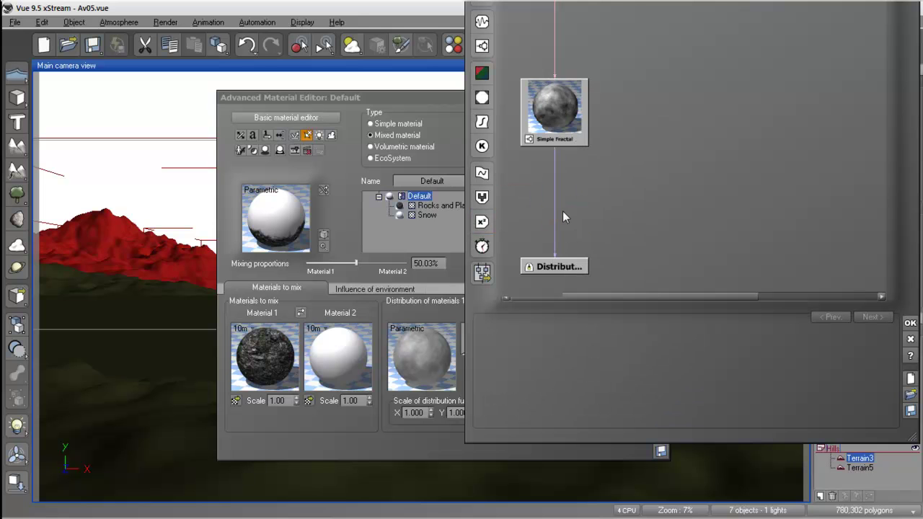
{"action": "left_click", "coordinate": [555, 209]}
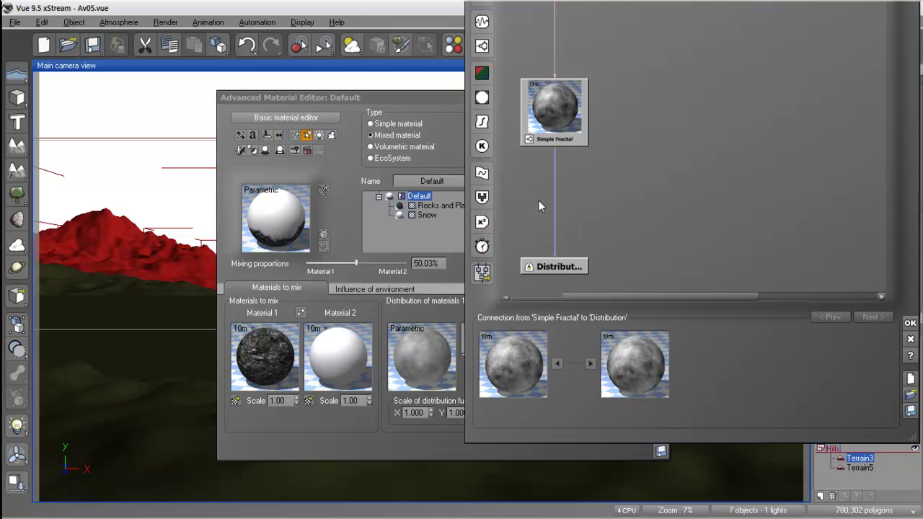
{"action": "left_click", "coordinate": [483, 173]}
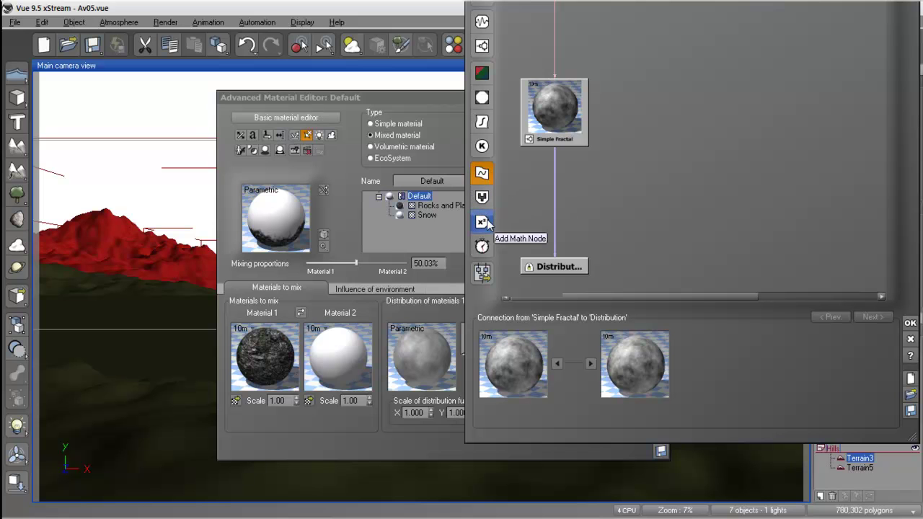
{"action": "left_click", "coordinate": [489, 122]}
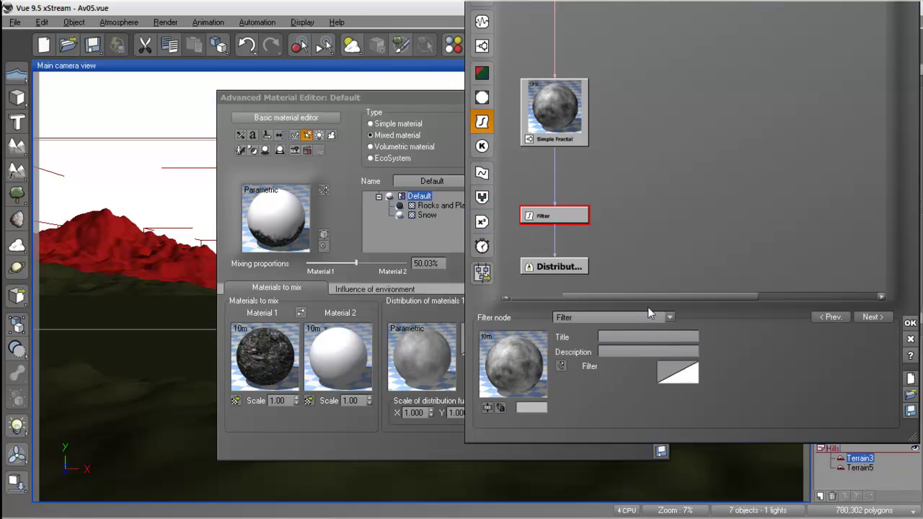
{"action": "left_click", "coordinate": [648, 314]}
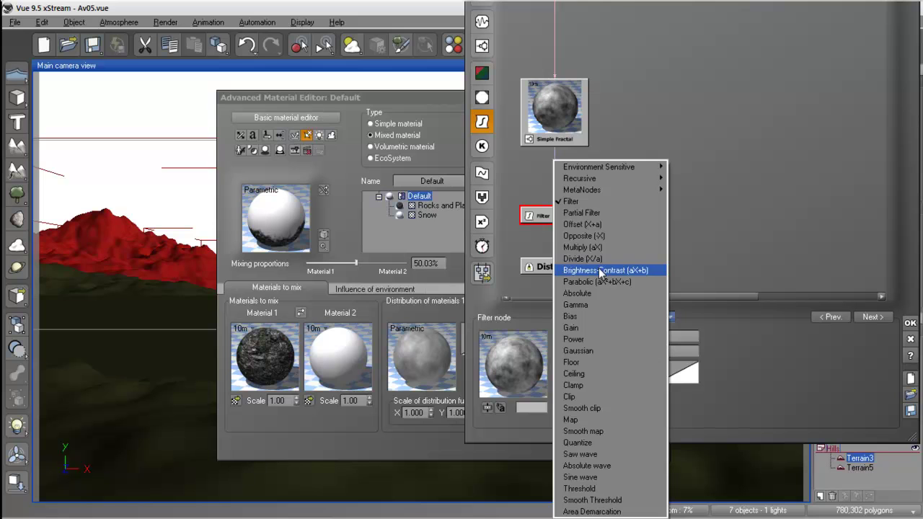
{"action": "left_click", "coordinate": [589, 247]}
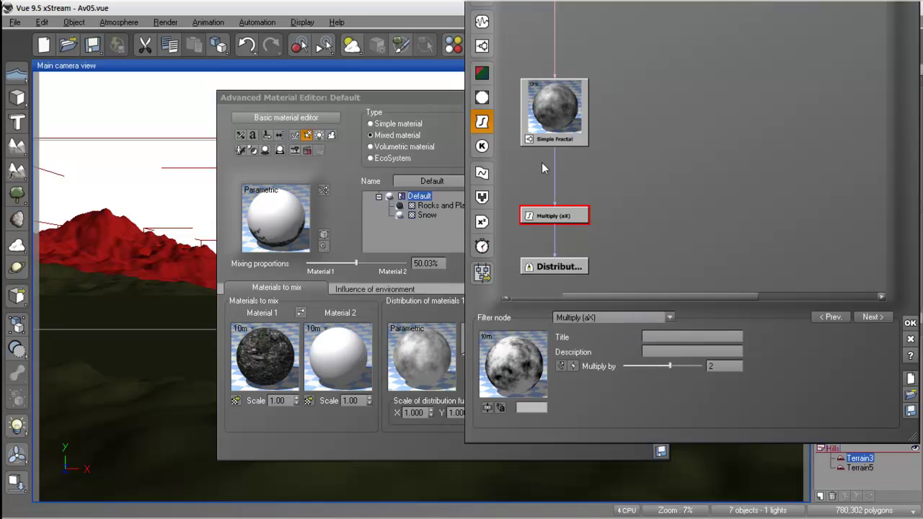
{"action": "left_click_drag", "start_coordinate": [668, 366], "coordinate": [669, 367]}
Set the Simple Fractal's largest feature to about 1.16, roughness to about 0.776 and gain to about 5.74
{"action": "left_click", "coordinate": [561, 139]}
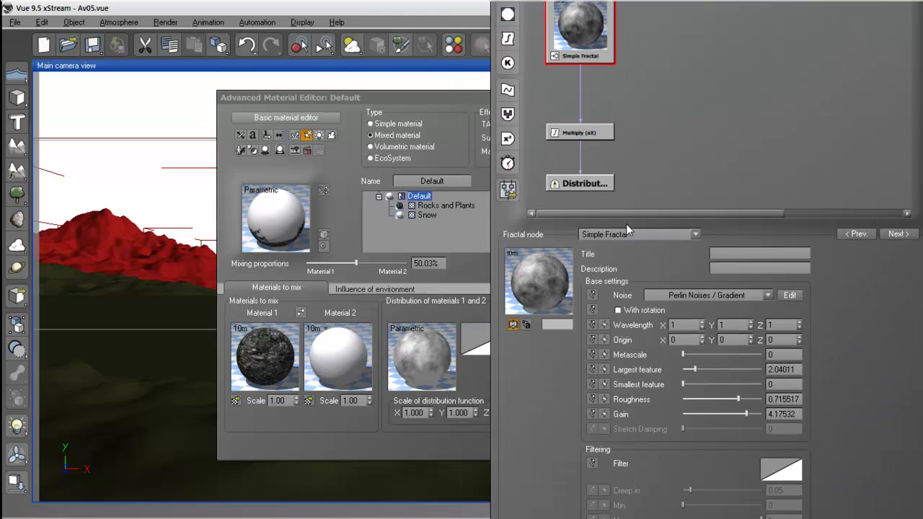
{"action": "left_click_drag", "start_coordinate": [687, 331], "coordinate": [681, 331]}
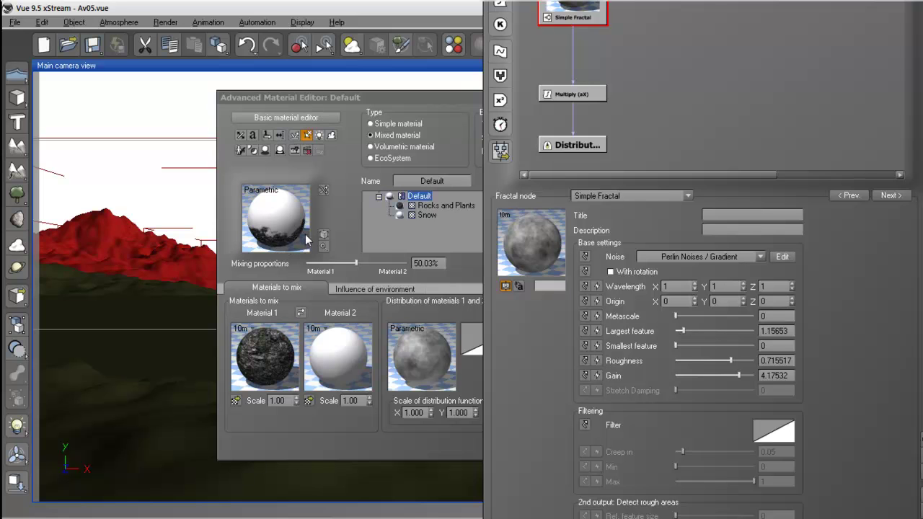
{"action": "mouse_move", "coordinate": [732, 361]}
{"action": "left_mouse_down"}
{"action": "mouse_move", "coordinate": [741, 361]}
{"action": "mouse_move", "coordinate": [741, 375]}
{"action": "left_mouse_up"}
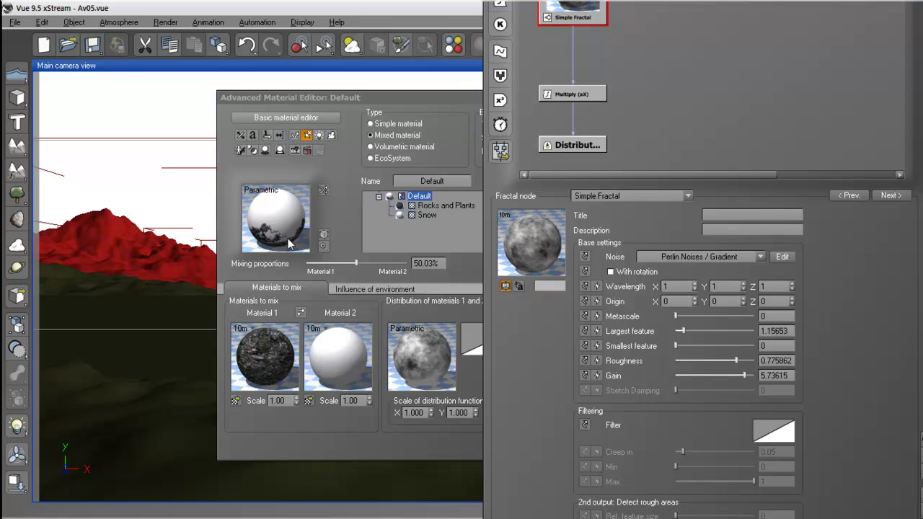
Add a noise node beside the Simple Fractal and combine both through a Blender node placed before the Multiply node
{"action": "left_click_drag", "start_coordinate": [736, 196], "coordinate": [762, 377]}
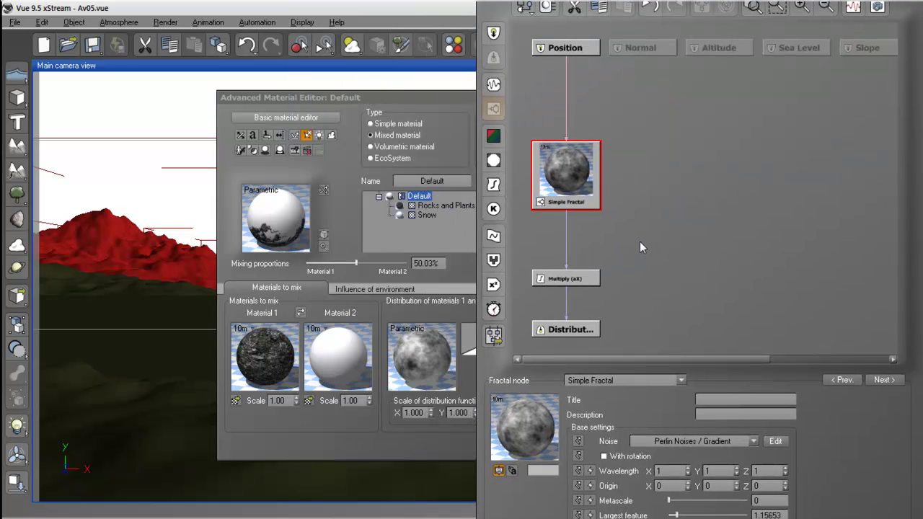
{"action": "left_click", "coordinate": [639, 184]}
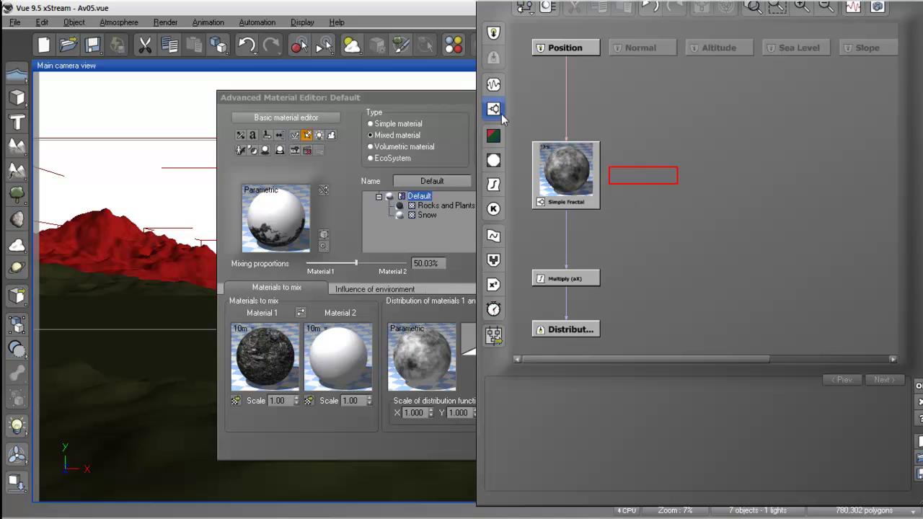
{"action": "left_click", "coordinate": [494, 85]}
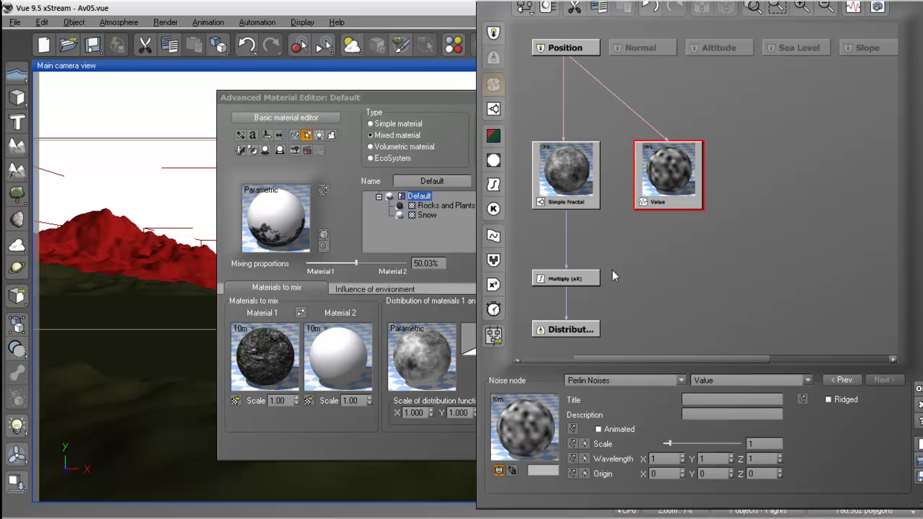
{"action": "left_click", "coordinate": [568, 234]}
{"action": "left_click", "coordinate": [493, 260]}
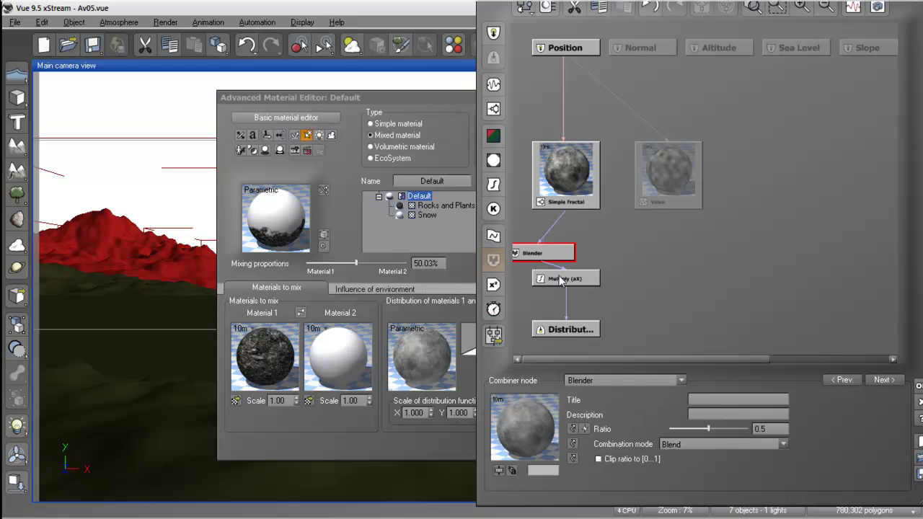
{"action": "left_click_drag", "start_coordinate": [568, 245], "coordinate": [668, 209]}
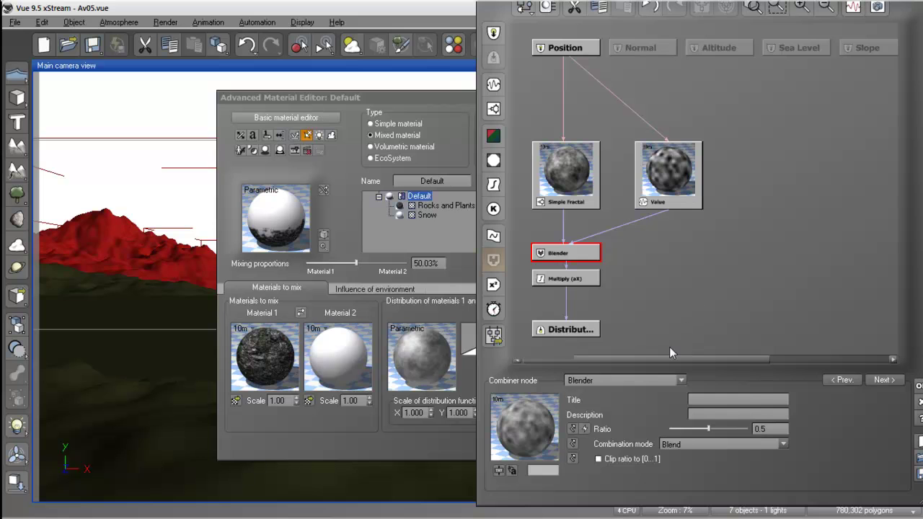
Change the new noise node's type to Terrain Perlin Noise from the Perlin Noises category
{"action": "left_click", "coordinate": [670, 115]}
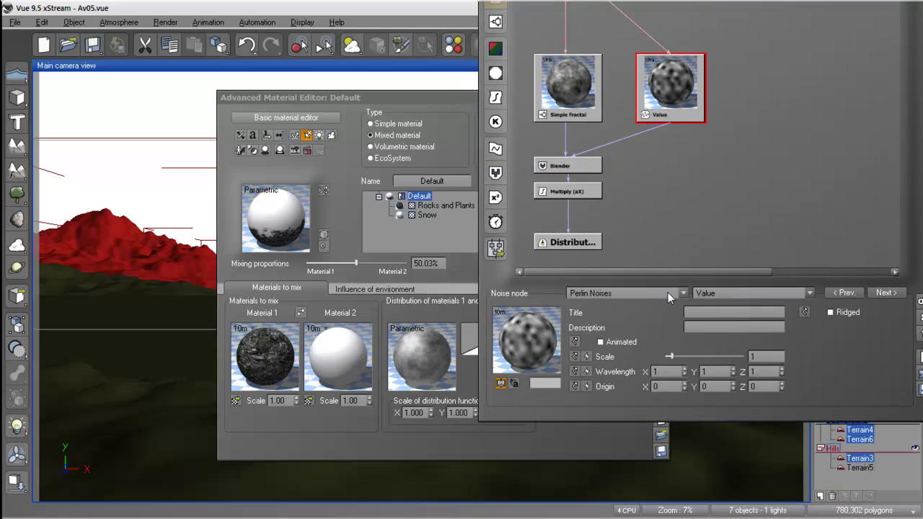
{"action": "left_click", "coordinate": [682, 293]}
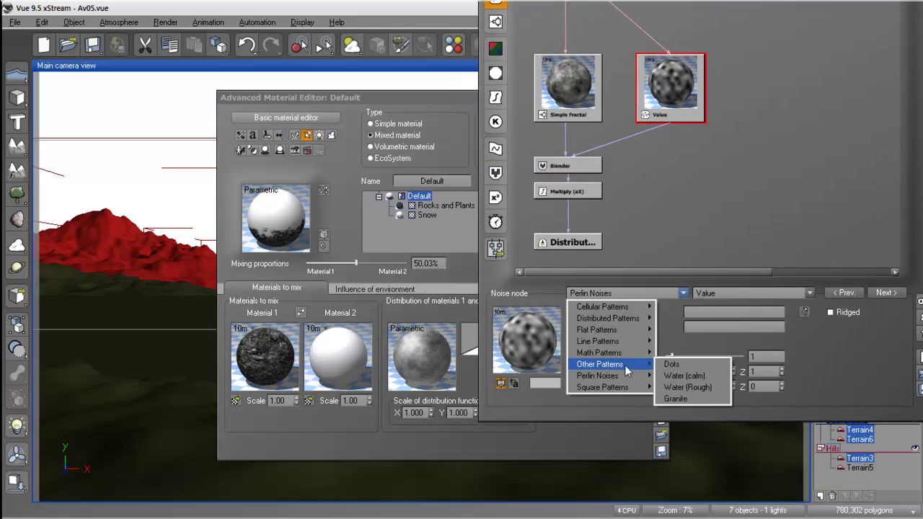
{"action": "mouse_move", "coordinate": [613, 376]}
{"action": "left_click", "coordinate": [695, 467]}
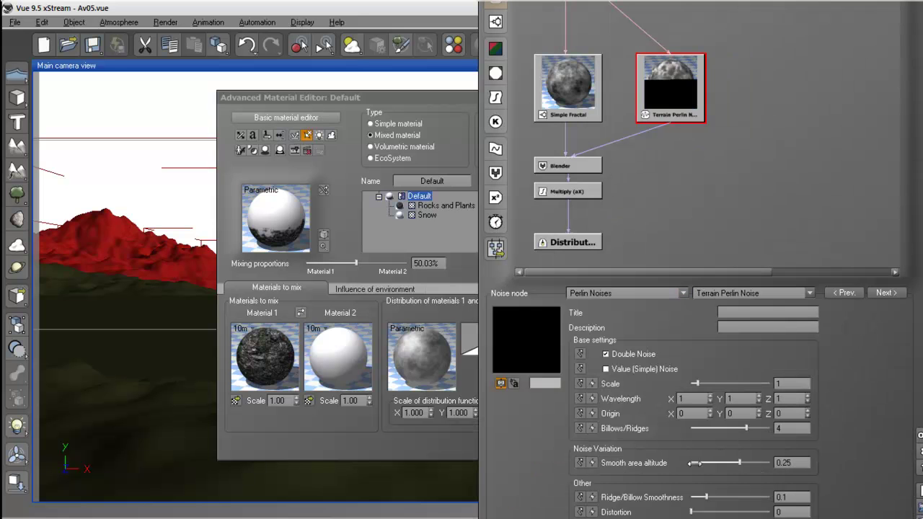
Set the noise's scale to about 1.98, Y wavelength 2.8, smooth area altitude about 0.61 and distortion about 0.30, and accept the function
{"action": "left_click_drag", "start_coordinate": [643, 309], "coordinate": [632, 201]}
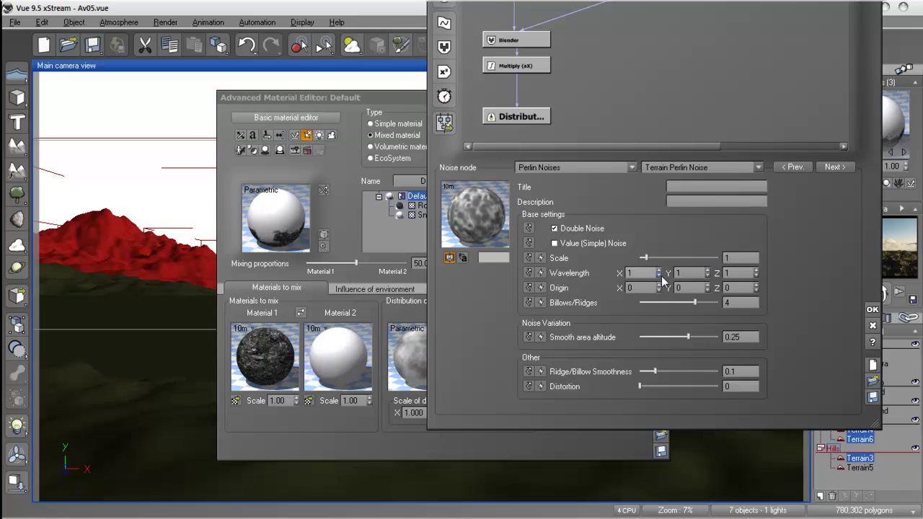
{"action": "left_click_drag", "start_coordinate": [644, 257], "coordinate": [652, 258]}
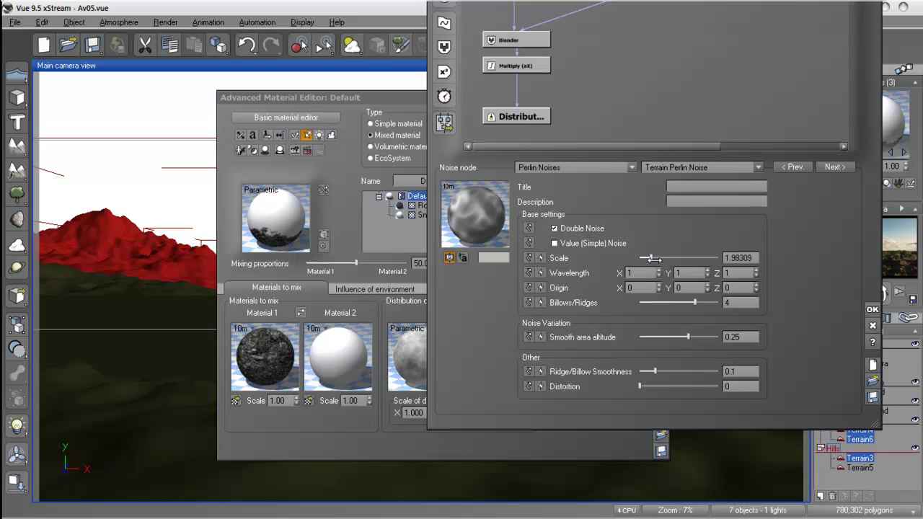
{"action": "left_click", "coordinate": [705, 272]}
{"action": "type", "text": "2.2"}
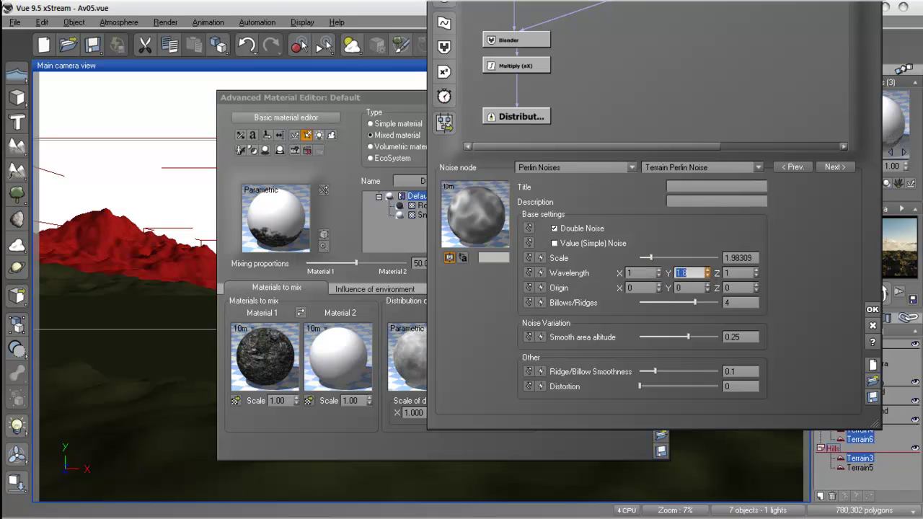
{"action": "left_click", "coordinate": [723, 196]}
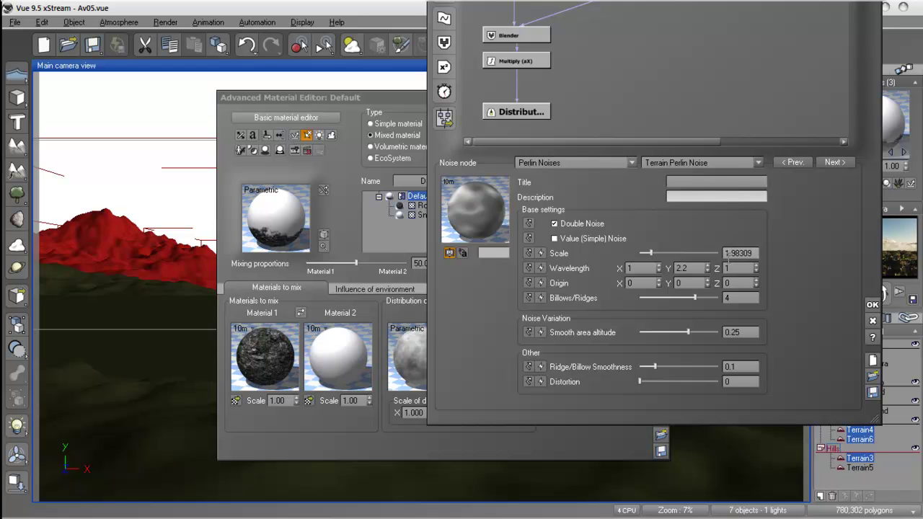
{"action": "left_click", "coordinate": [708, 264]}
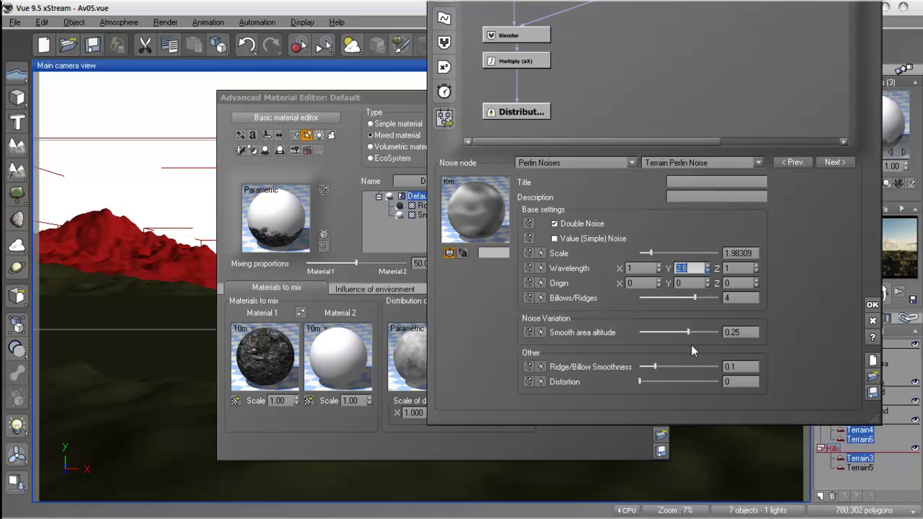
{"action": "left_click_drag", "start_coordinate": [683, 337], "coordinate": [702, 333]}
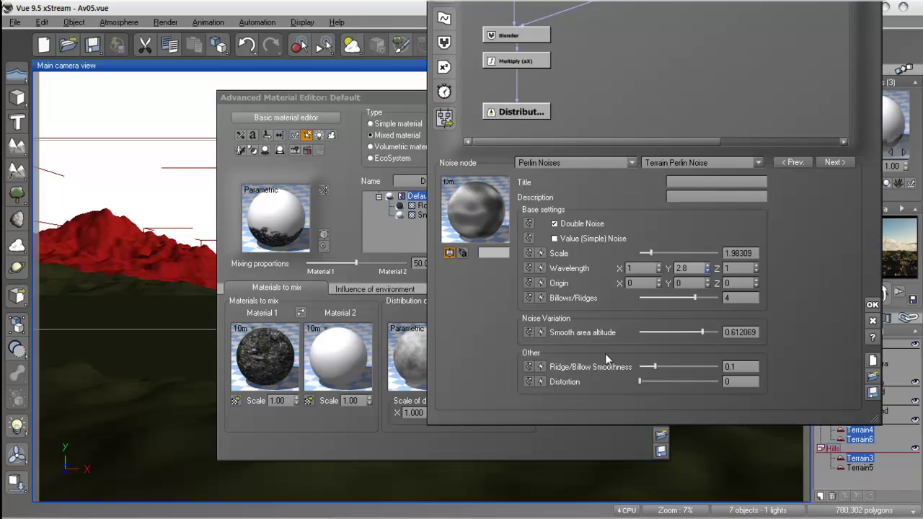
{"action": "left_click_drag", "start_coordinate": [640, 382], "coordinate": [662, 382]}
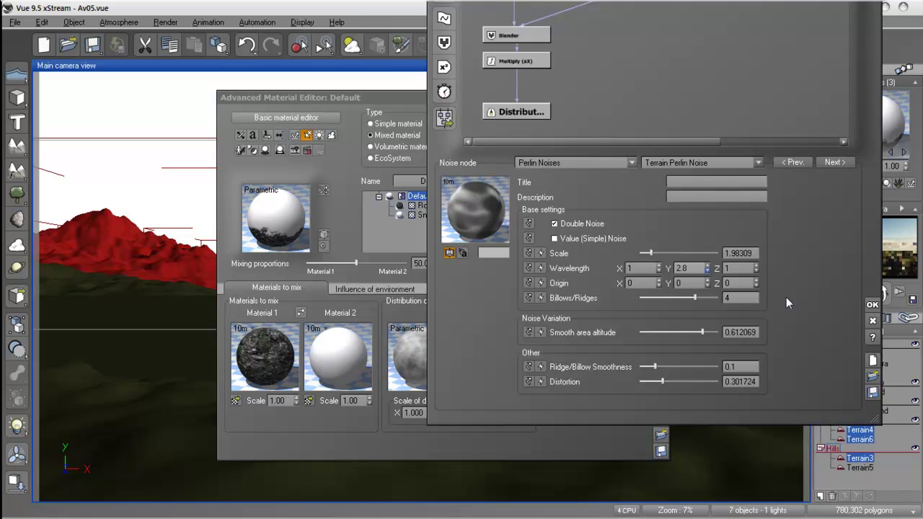
{"action": "left_click", "coordinate": [870, 306]}
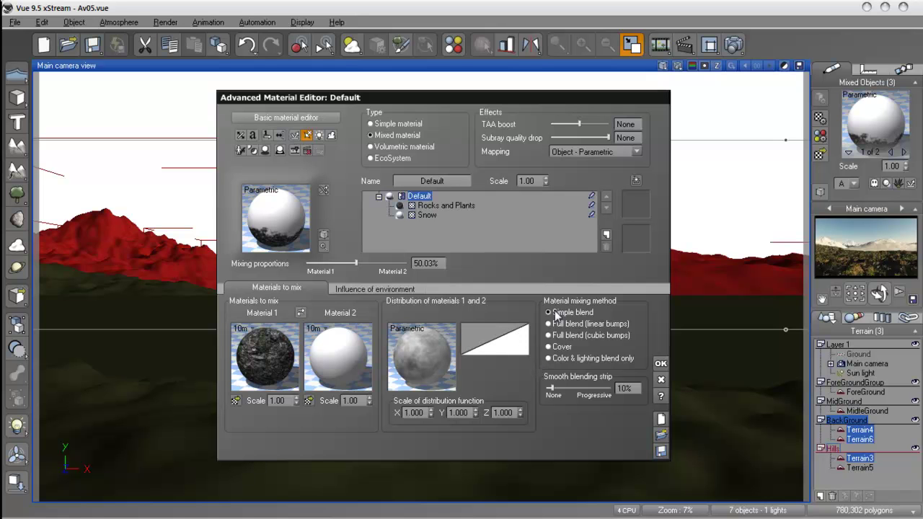
Use the Cover mixing method with about 53% smooth blending and 35.94% mixing proportions, and accept the mixed material
{"action": "left_click", "coordinate": [562, 336]}
{"action": "left_click", "coordinate": [562, 347]}
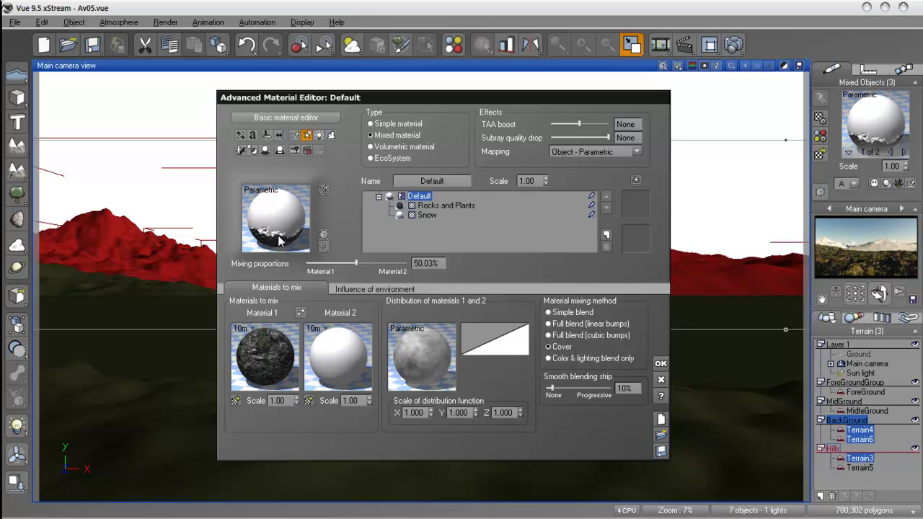
{"action": "left_click_drag", "start_coordinate": [551, 389], "coordinate": [568, 390]}
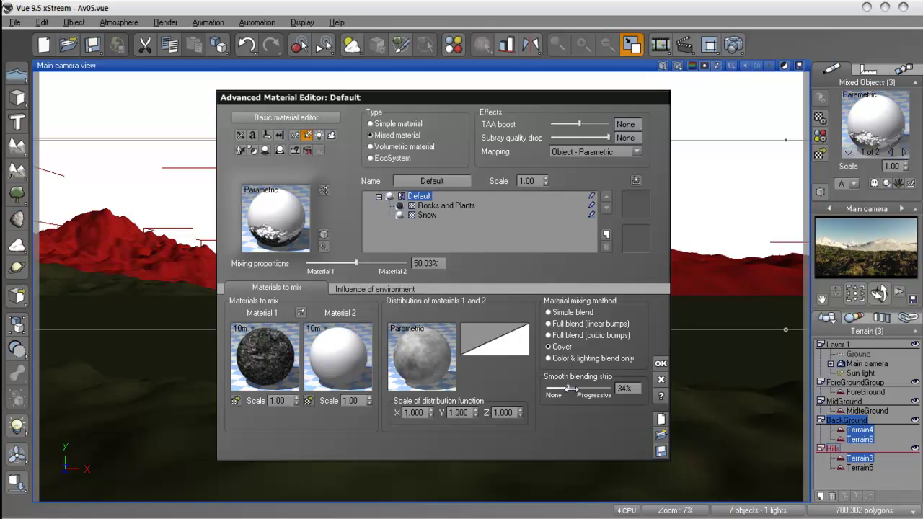
{"action": "left_click_drag", "start_coordinate": [355, 262], "coordinate": [344, 263]}
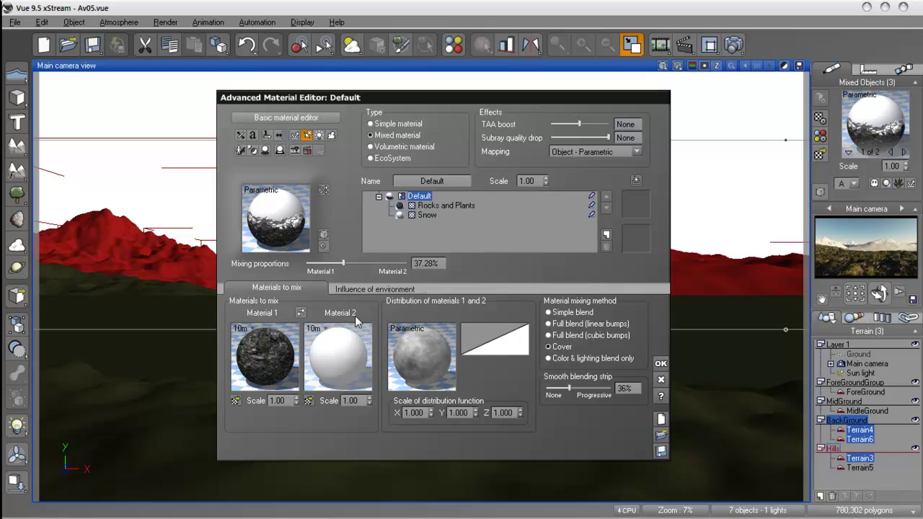
{"action": "left_click_drag", "start_coordinate": [338, 263], "coordinate": [341, 264]}
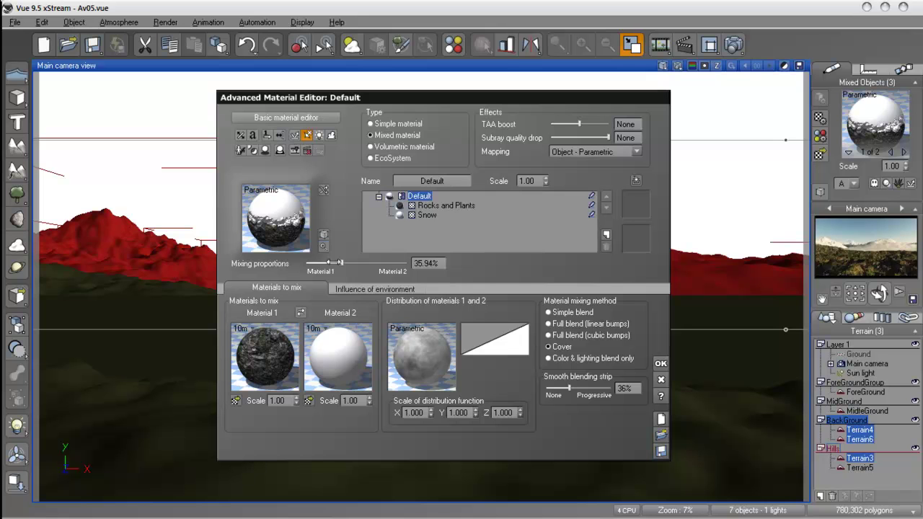
{"action": "left_click_drag", "start_coordinate": [569, 395], "coordinate": [581, 390]}
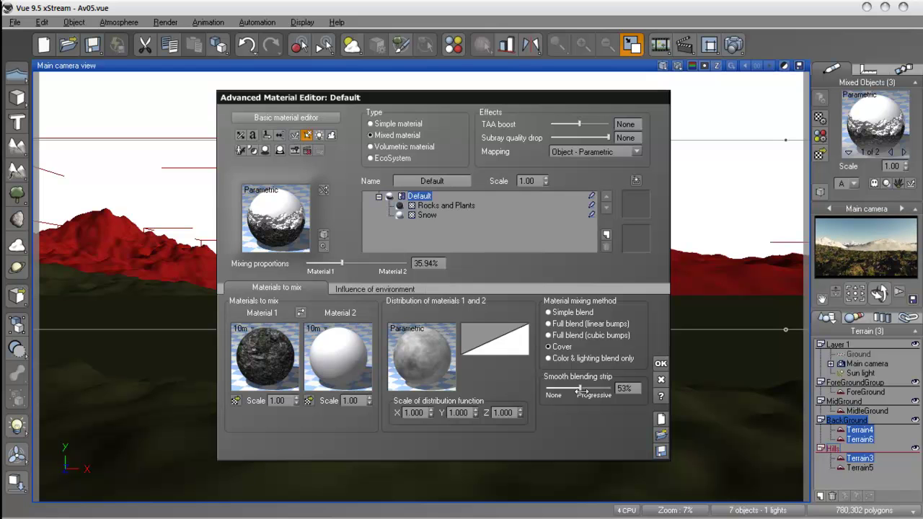
{"action": "left_click", "coordinate": [658, 364]}
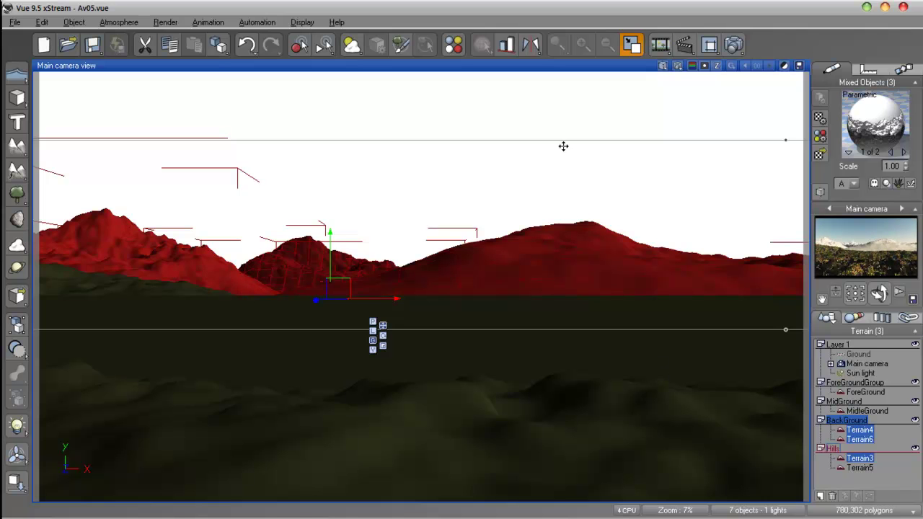
Render the main camera view to check the snow and rock distribution on the mountains, stopping before it completes
{"action": "left_click", "coordinate": [677, 66]}
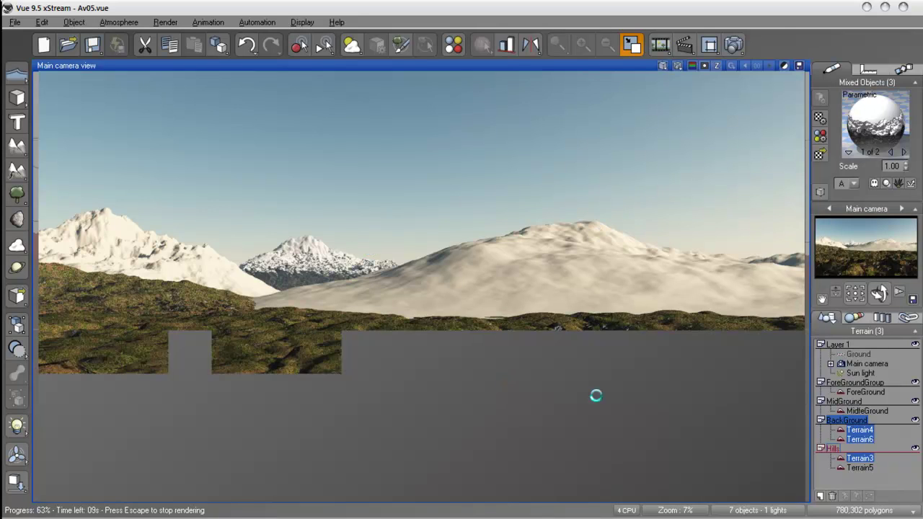
{"action": "key", "text": "Escape"}
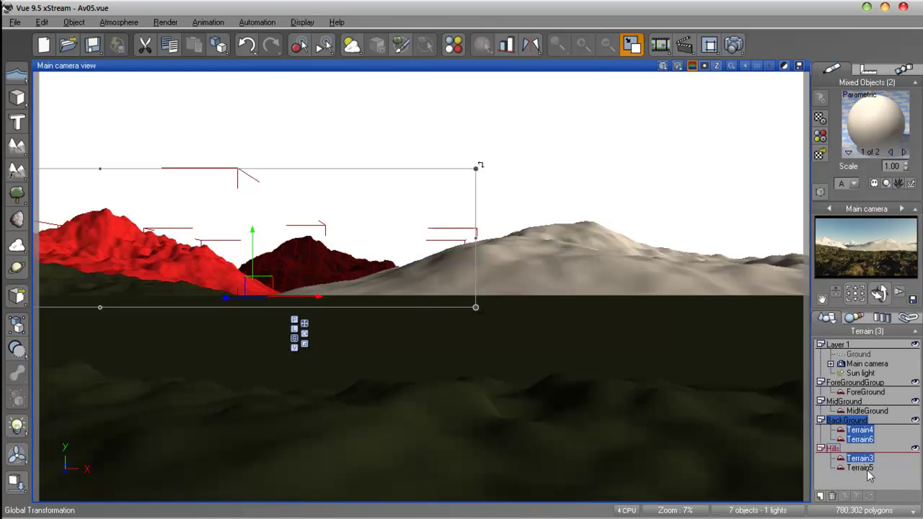
Copy the mixed rock-and-snow material from Terrain6 and paste it onto Terrain4
{"action": "left_click", "coordinate": [862, 439]}
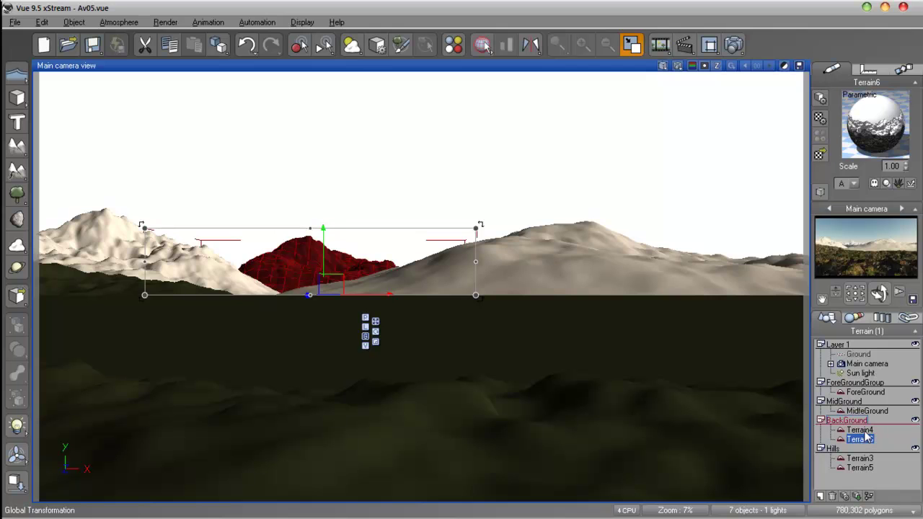
{"action": "left_click", "coordinate": [865, 432]}
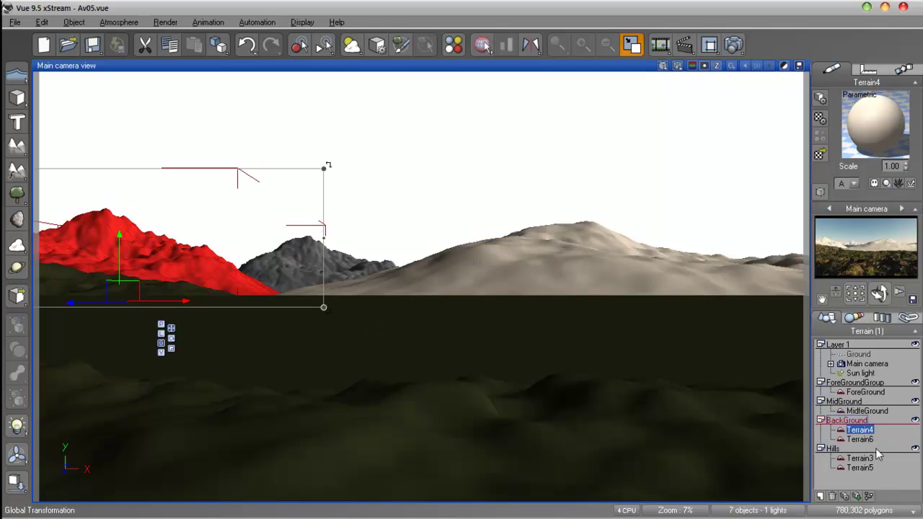
{"action": "left_click", "coordinate": [863, 460]}
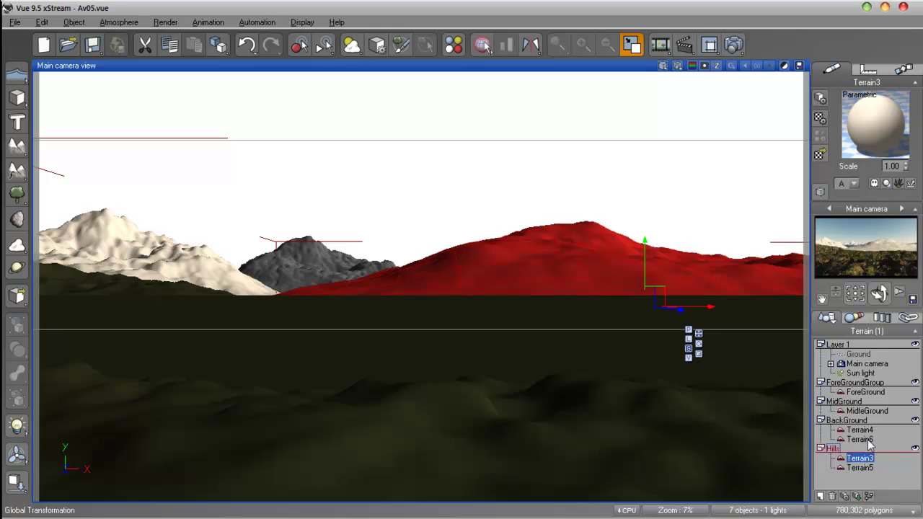
{"action": "left_click", "coordinate": [862, 439]}
{"action": "right_click", "coordinate": [872, 113]}
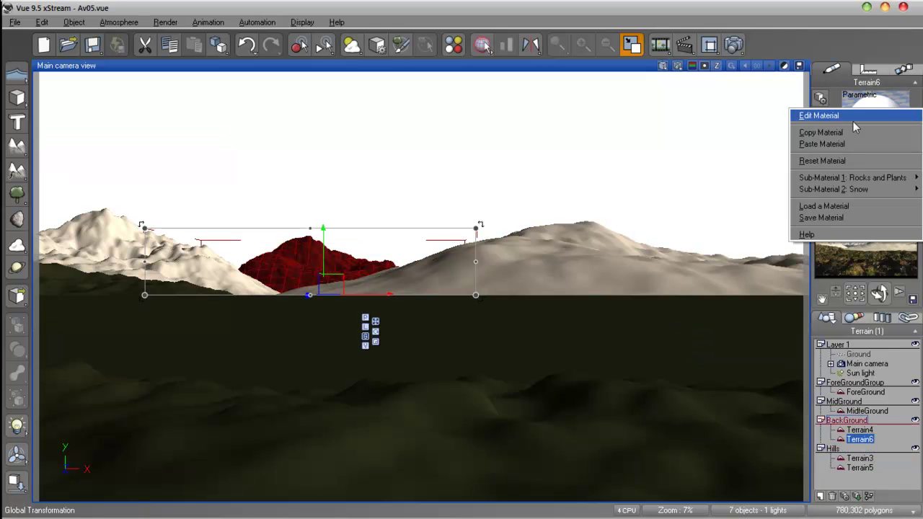
{"action": "left_click", "coordinate": [851, 134]}
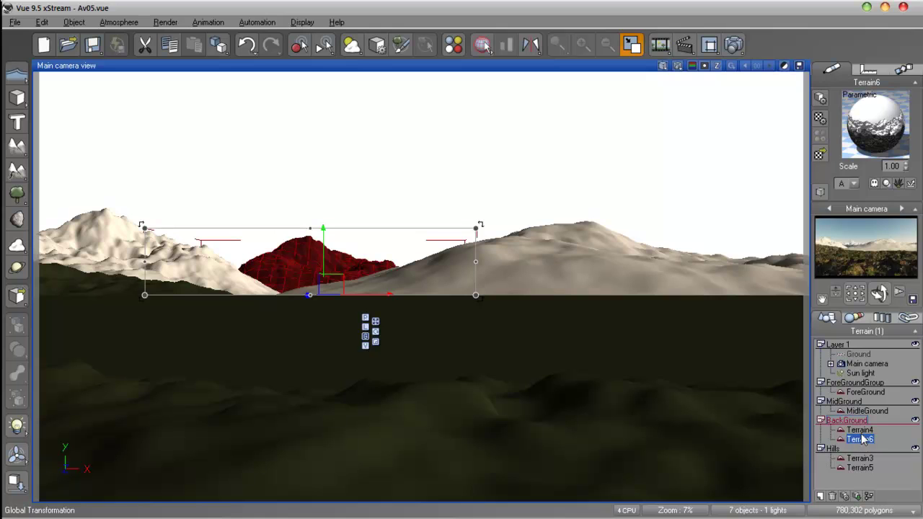
{"action": "left_click", "coordinate": [860, 430]}
{"action": "right_click", "coordinate": [843, 109]}
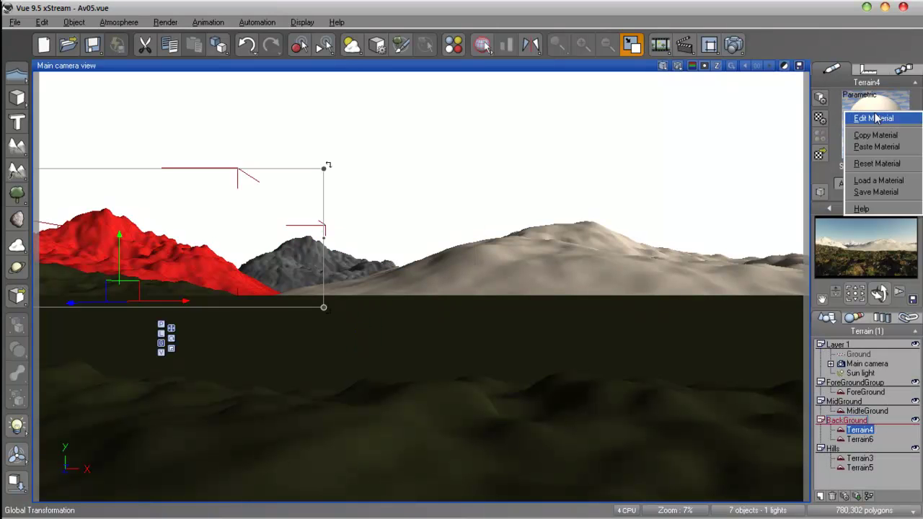
{"action": "left_click", "coordinate": [875, 149]}
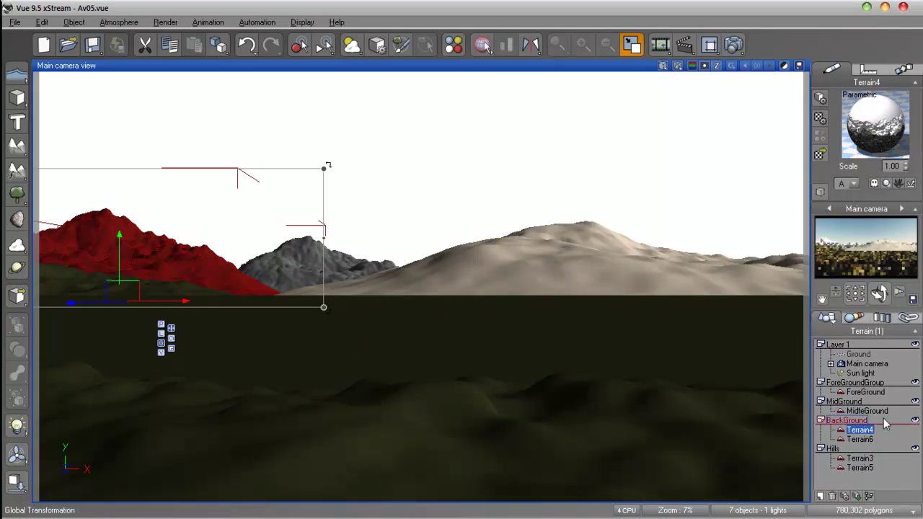
Paste the copied material onto Terrain3 and render the main camera view to check it, stopping before it completes
{"action": "left_click", "coordinate": [866, 467]}
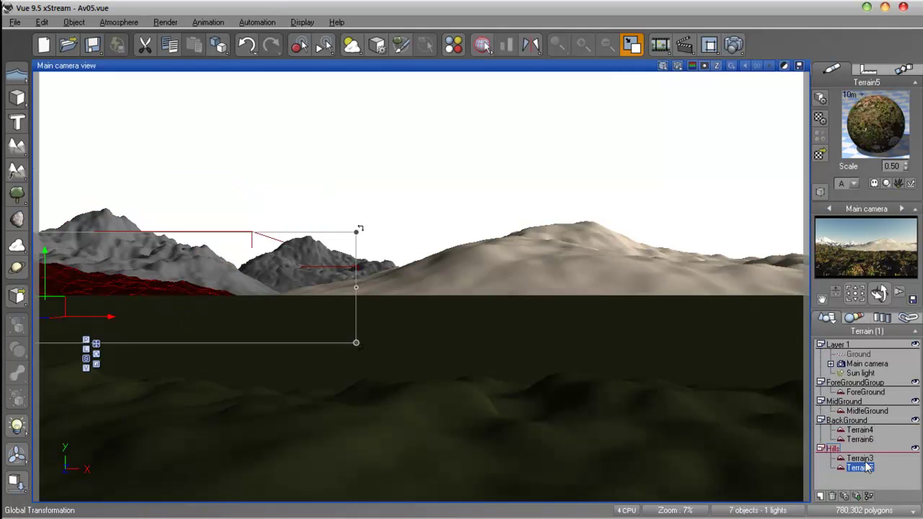
{"action": "left_click", "coordinate": [860, 459]}
{"action": "right_click", "coordinate": [858, 115]}
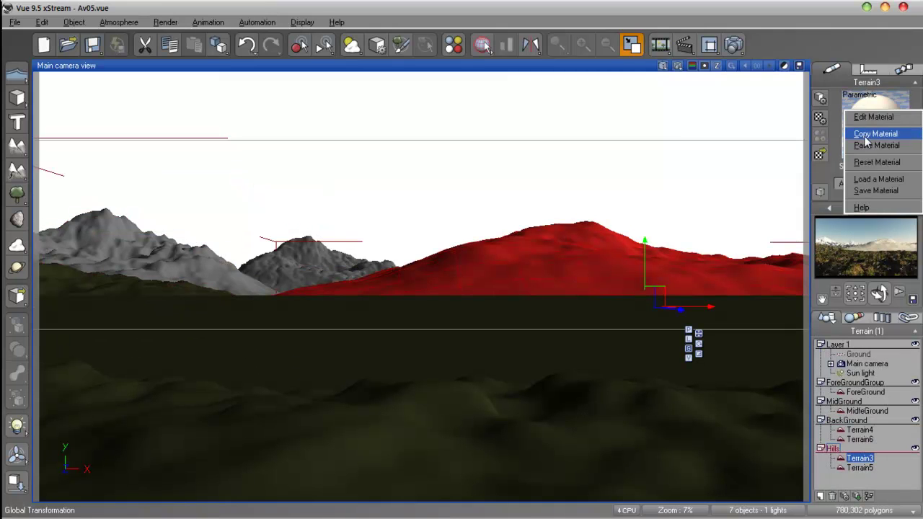
{"action": "left_click", "coordinate": [873, 147]}
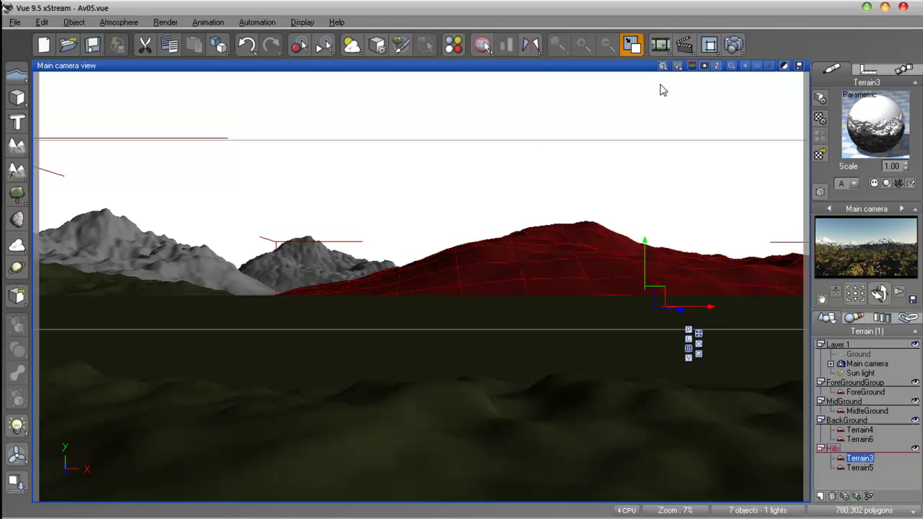
{"action": "left_click", "coordinate": [676, 65]}
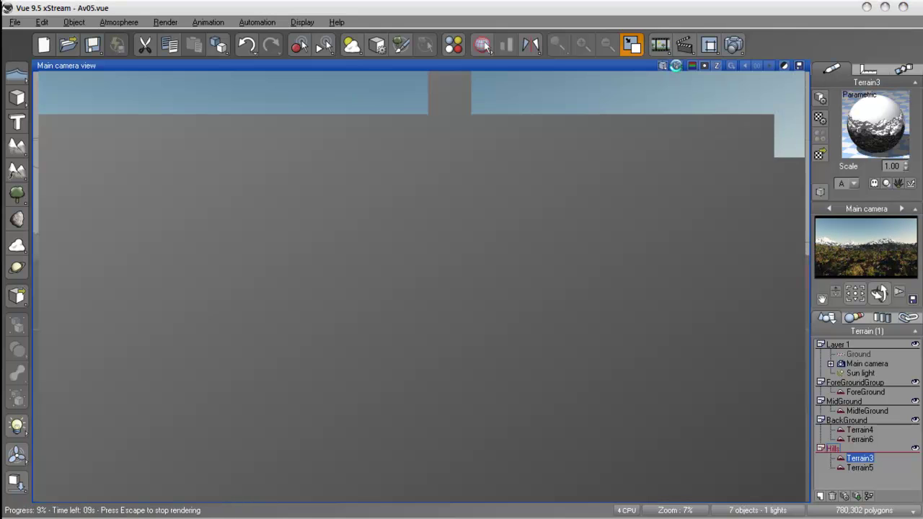
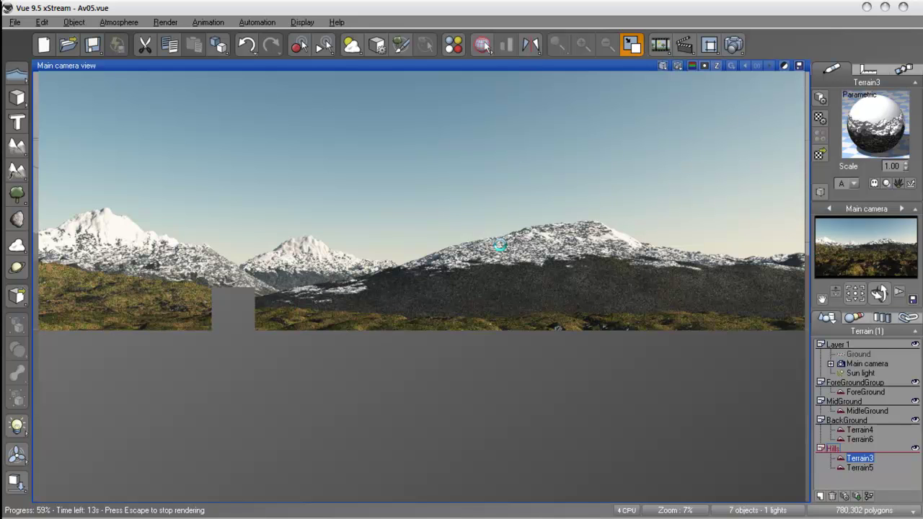
{"action": "key", "text": "Escape"}
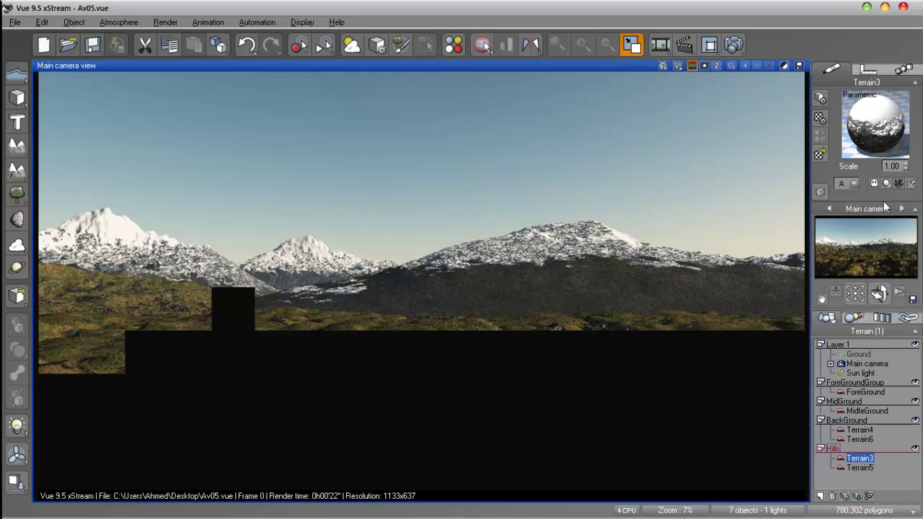
Set Terrain3's material scale to 0.50 and render the main camera view to check the snow, stopping before it completes
{"action": "left_click", "coordinate": [892, 166]}
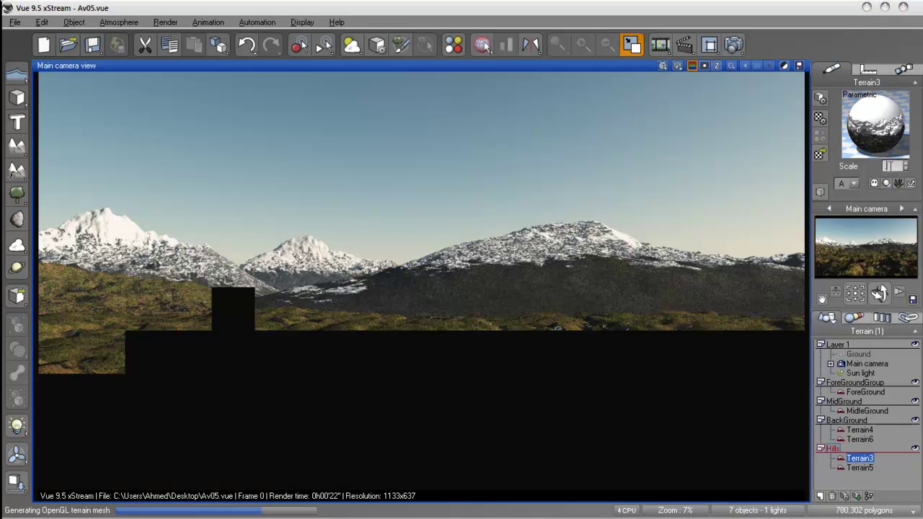
{"action": "type", "text": "5"}
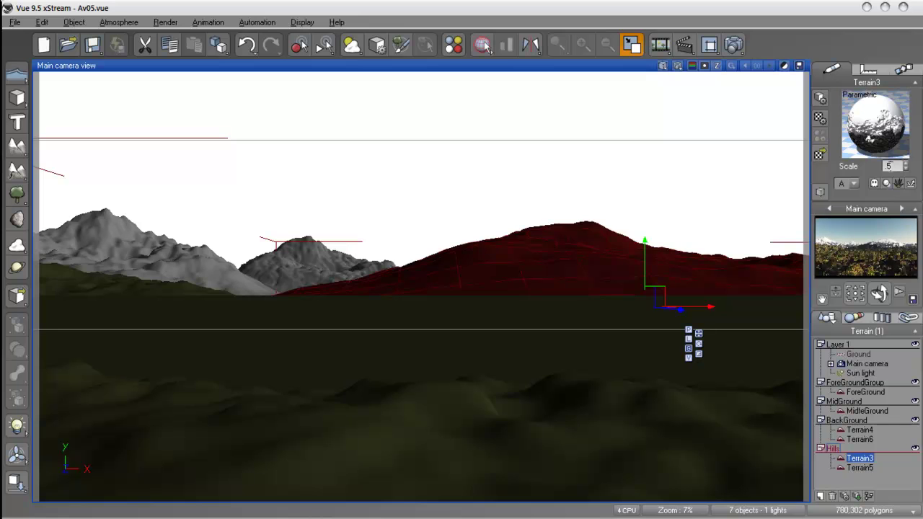
{"action": "key", "text": "Return"}
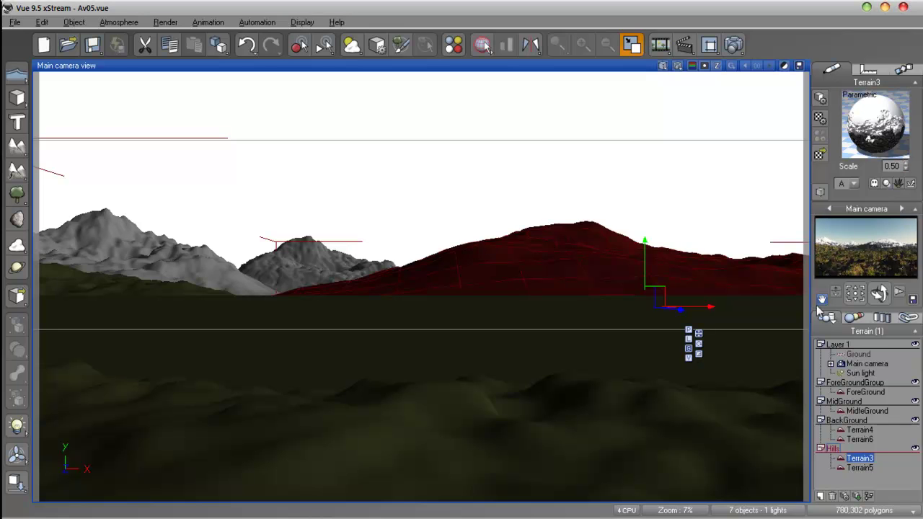
{"action": "left_click", "coordinate": [677, 66]}
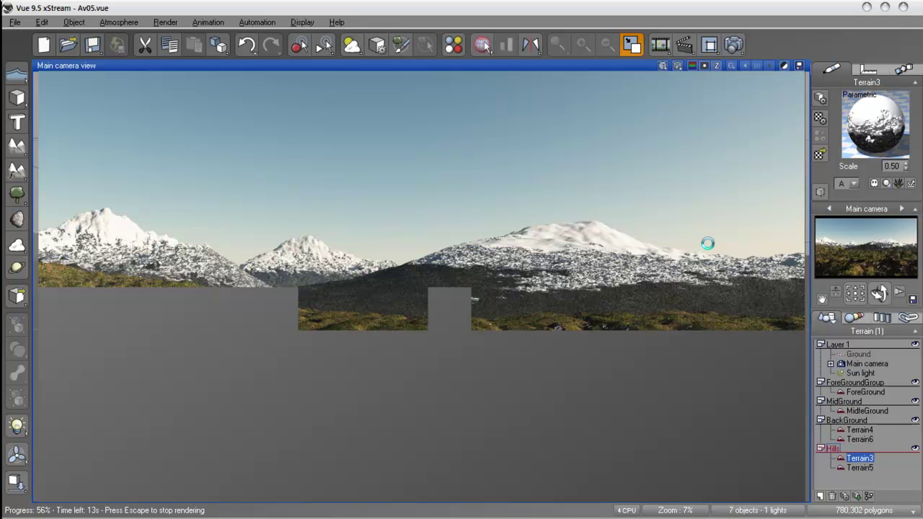
{"action": "key", "text": "Escape"}
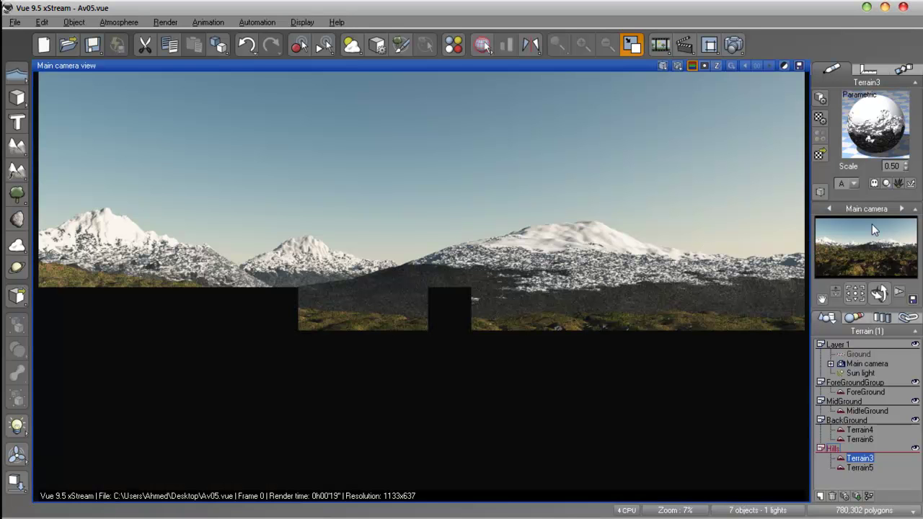
In Terrain3's mixed material, set the smooth blending strip to about 28%, slope influence to about 18% and altitude influence to about 38%
{"action": "double_click", "coordinate": [886, 131]}
{"action": "left_click_drag", "start_coordinate": [461, 101], "coordinate": [343, 94]}
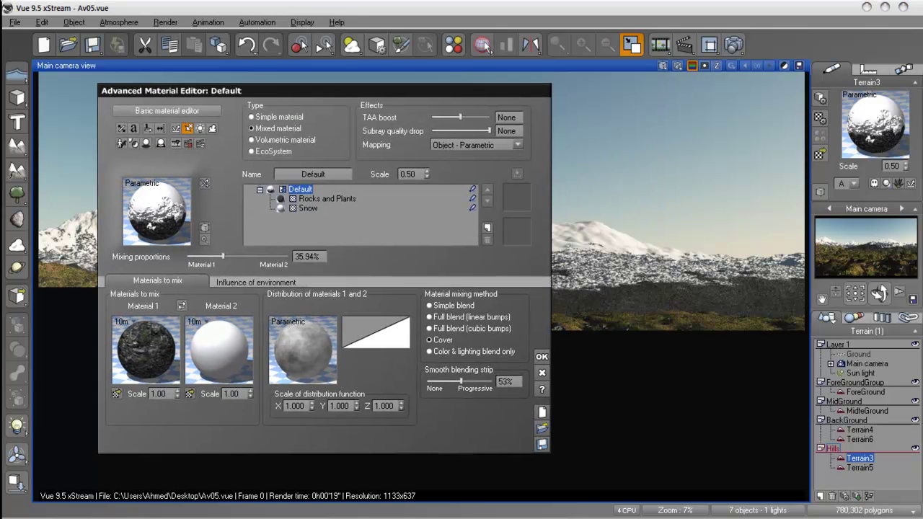
{"action": "left_click_drag", "start_coordinate": [460, 382], "coordinate": [444, 385]}
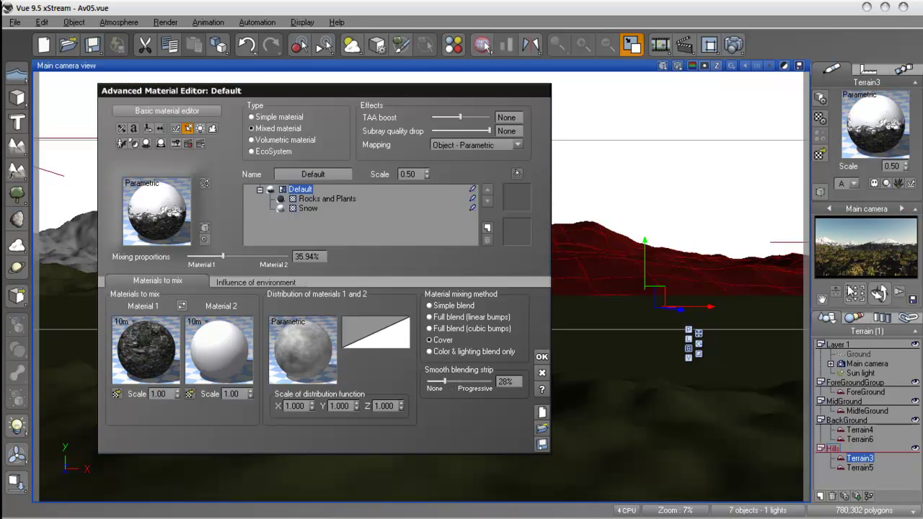
{"action": "left_click", "coordinate": [257, 282]}
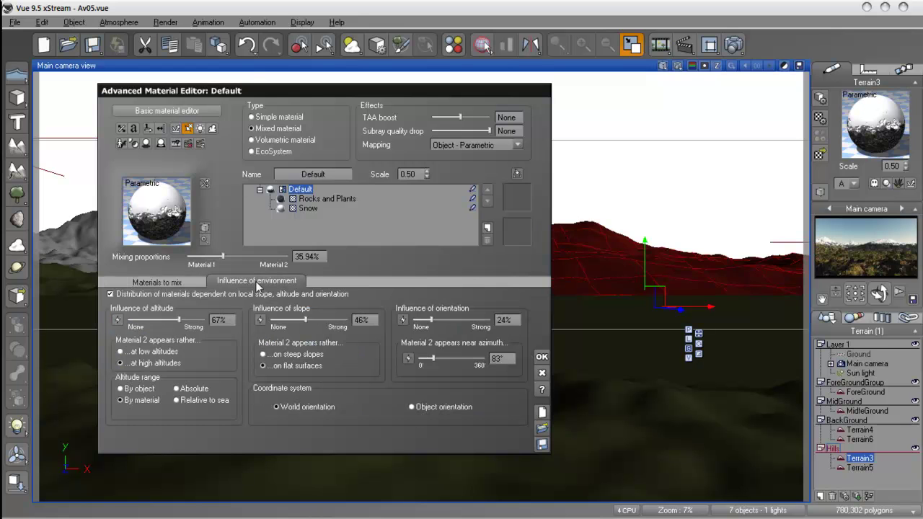
{"action": "left_click_drag", "start_coordinate": [337, 327], "coordinate": [286, 322]}
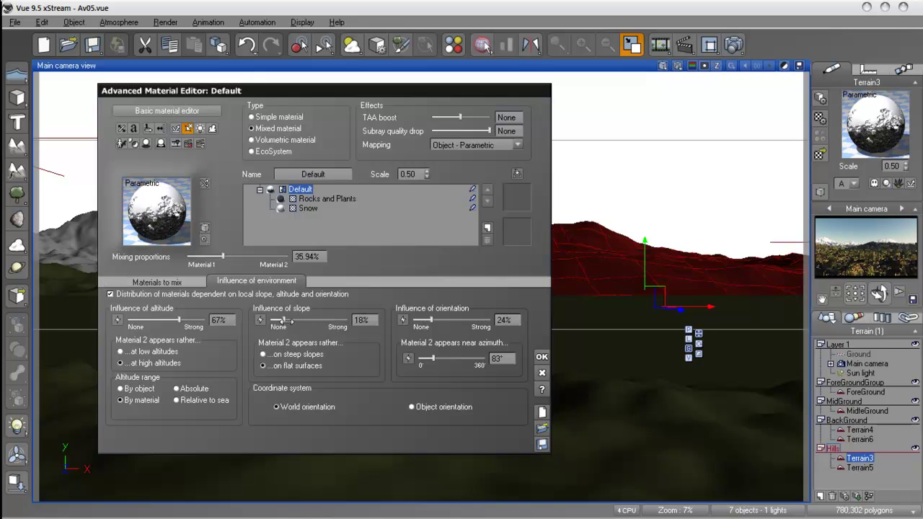
{"action": "left_click_drag", "start_coordinate": [174, 323], "coordinate": [150, 320]}
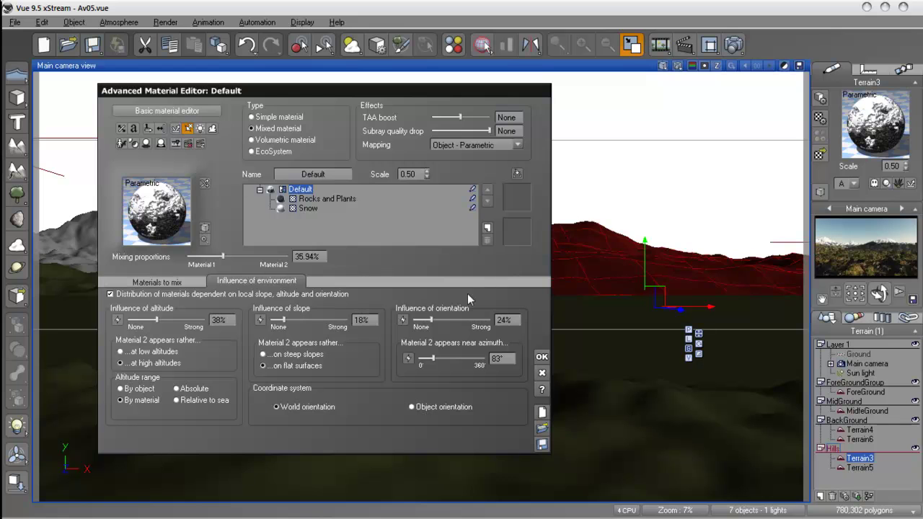
{"action": "left_click", "coordinate": [308, 209]}
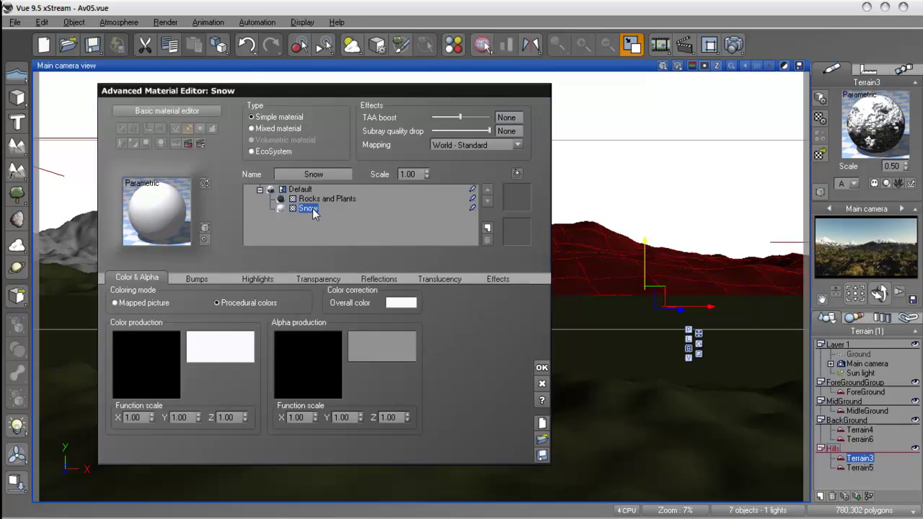
{"action": "left_click", "coordinate": [494, 281]}
{"action": "left_click", "coordinate": [423, 279]}
{"action": "left_click", "coordinate": [321, 200]}
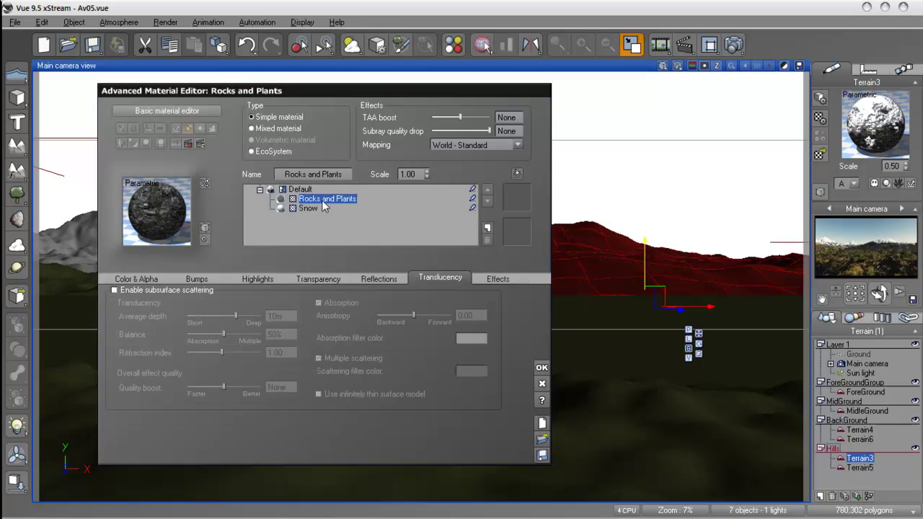
Make the snow appear near an azimuth of about 68° in Terrain3's mixed material and accept the material changes
{"action": "left_click", "coordinate": [301, 190]}
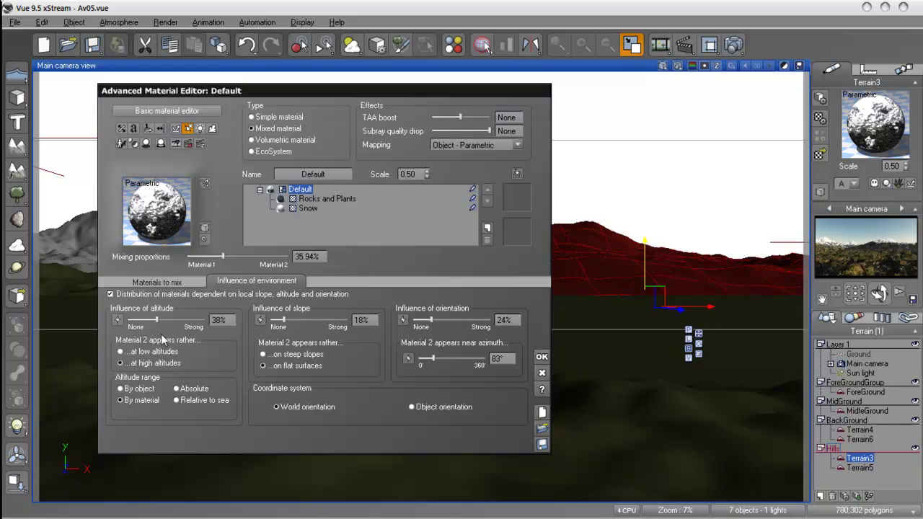
{"action": "mouse_move", "coordinate": [431, 358]}
{"action": "left_mouse_down"}
{"action": "mouse_move", "coordinate": [452, 359]}
{"action": "mouse_move", "coordinate": [426, 364]}
{"action": "left_mouse_up"}
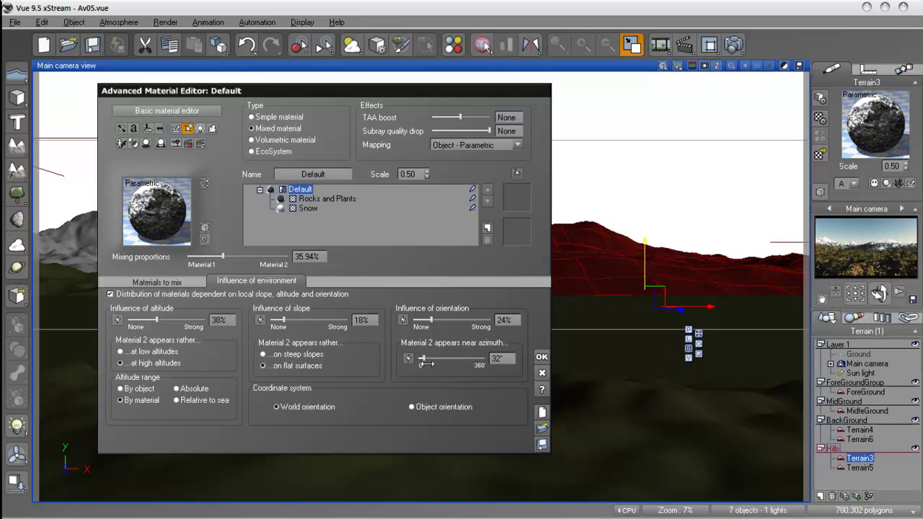
{"action": "left_click_drag", "start_coordinate": [426, 363], "coordinate": [433, 364]}
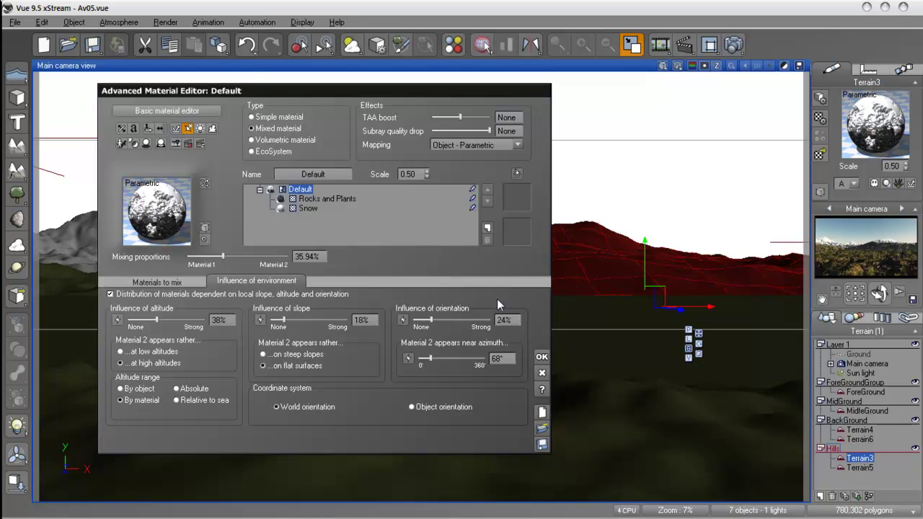
{"action": "left_click", "coordinate": [541, 358]}
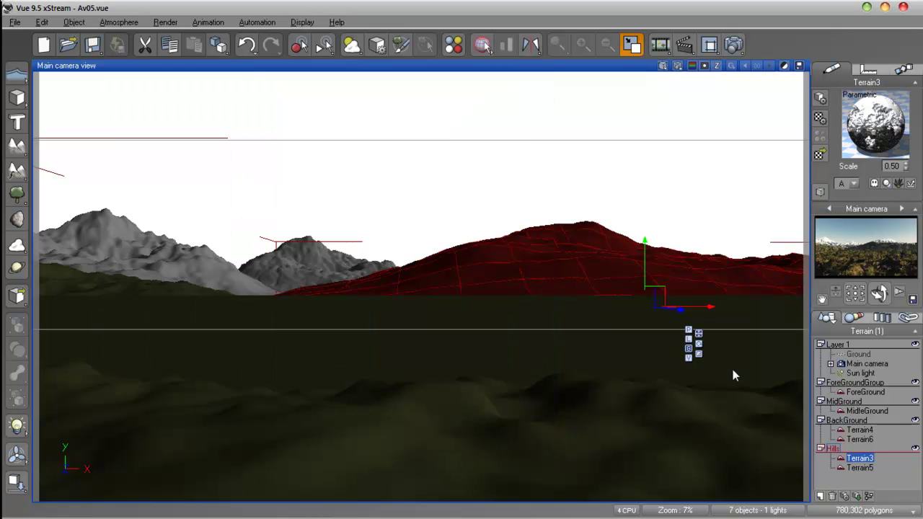
In Terrain4's mixed material, set orientation influence to 47%, slope influence to 30%, altitude influence to 83% and mixing proportions to about 26%, and accept
{"action": "left_click", "coordinate": [860, 439]}
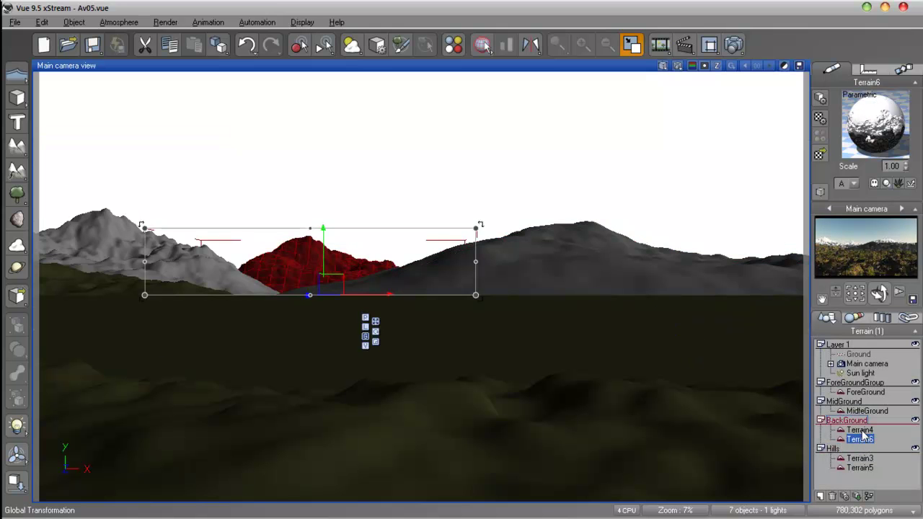
{"action": "left_click", "coordinate": [860, 430]}
{"action": "double_click", "coordinate": [873, 128]}
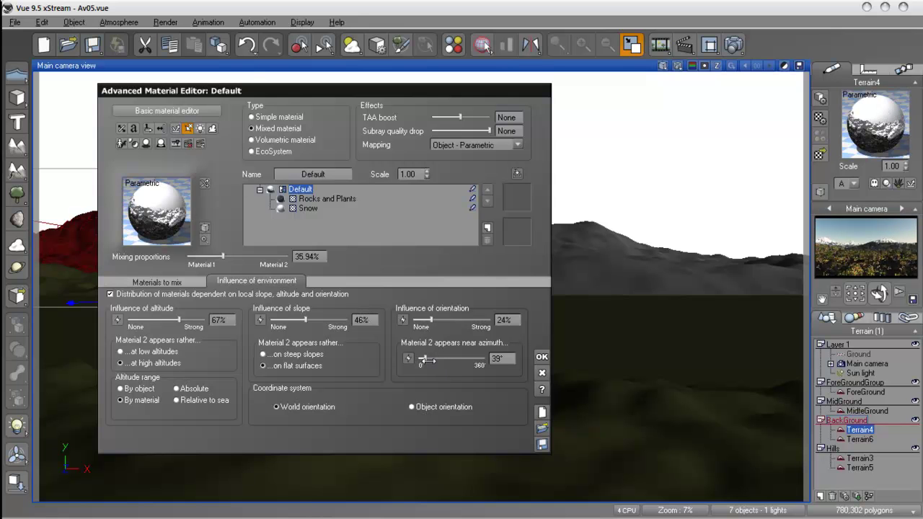
{"action": "mouse_move", "coordinate": [434, 324]}
{"action": "left_mouse_down"}
{"action": "mouse_move", "coordinate": [424, 324]}
{"action": "mouse_move", "coordinate": [447, 325]}
{"action": "left_mouse_up"}
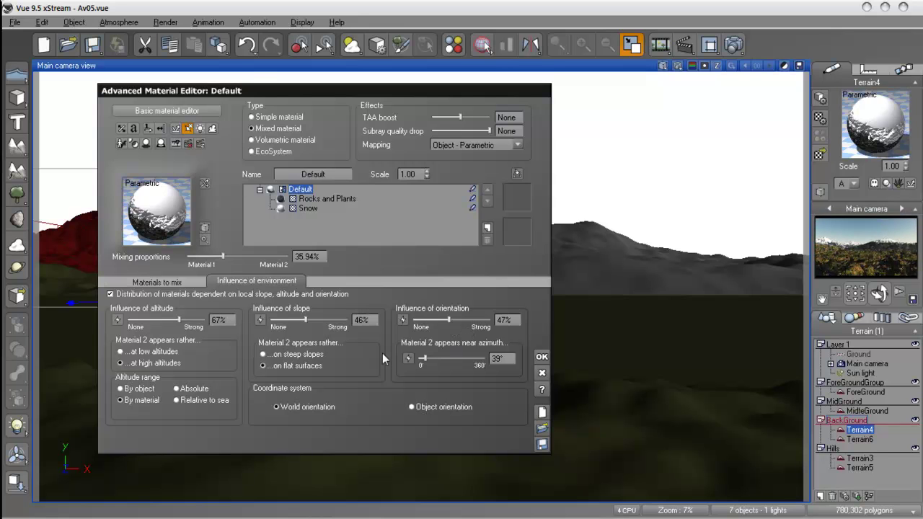
{"action": "left_click_drag", "start_coordinate": [318, 320], "coordinate": [291, 320]}
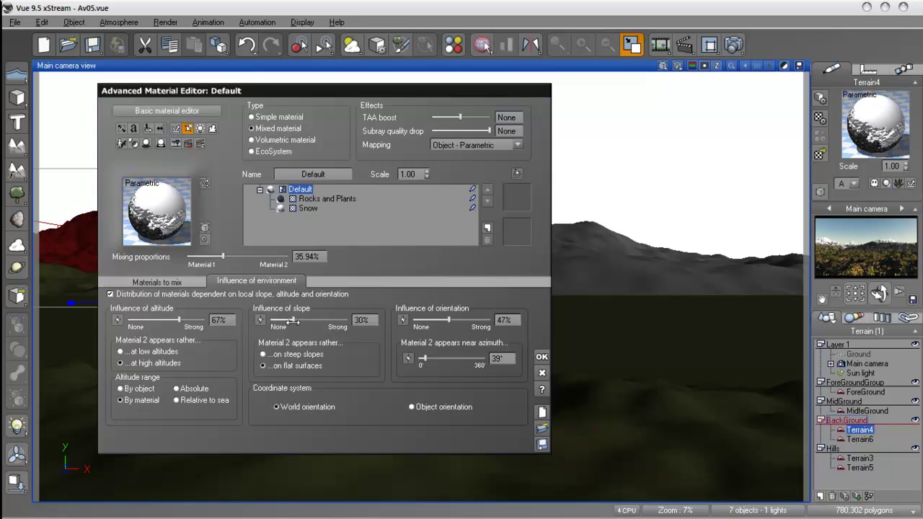
{"action": "mouse_move", "coordinate": [178, 319]}
{"action": "left_mouse_down"}
{"action": "mouse_move", "coordinate": [151, 320]}
{"action": "mouse_move", "coordinate": [191, 319]}
{"action": "left_mouse_up"}
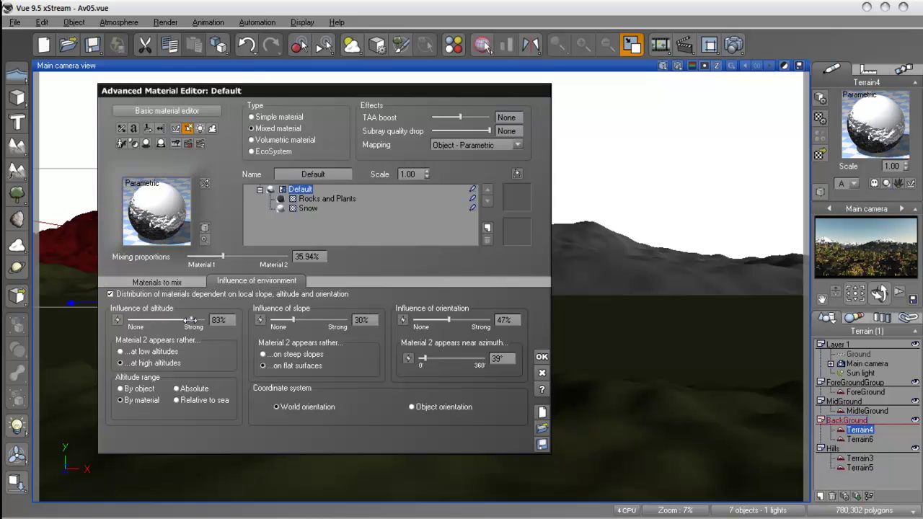
{"action": "left_click_drag", "start_coordinate": [222, 257], "coordinate": [212, 257]}
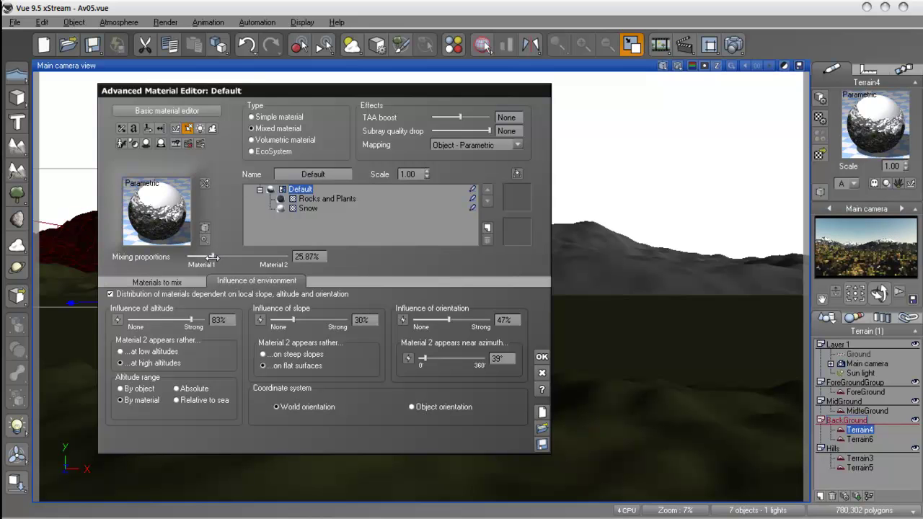
{"action": "left_click", "coordinate": [542, 358]}
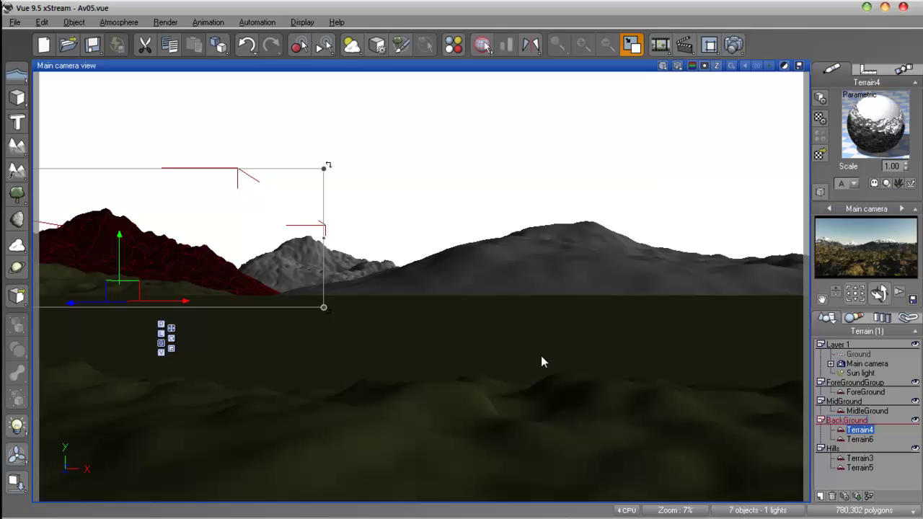
Set Terrain6's mixed material to Object - Standard mapping with mixing proportions of about 33%, and accept the changes
{"action": "left_click", "coordinate": [864, 470]}
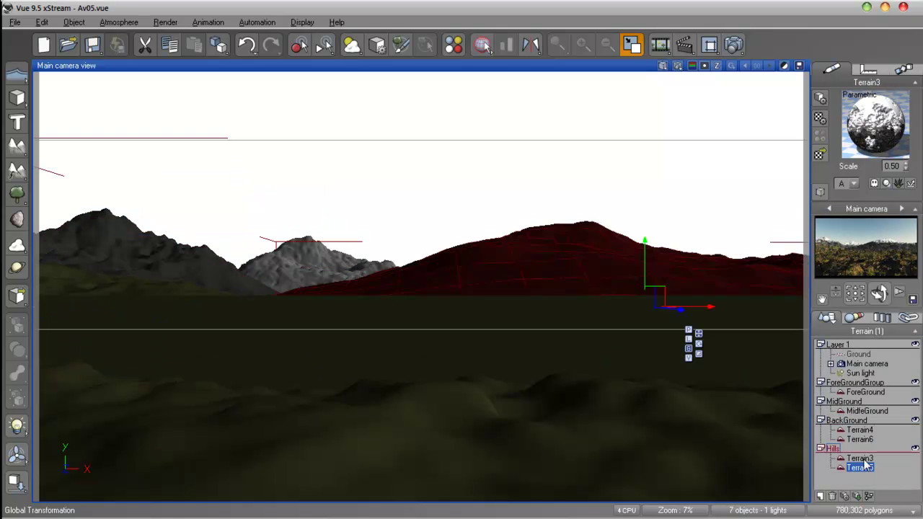
{"action": "left_click", "coordinate": [862, 439]}
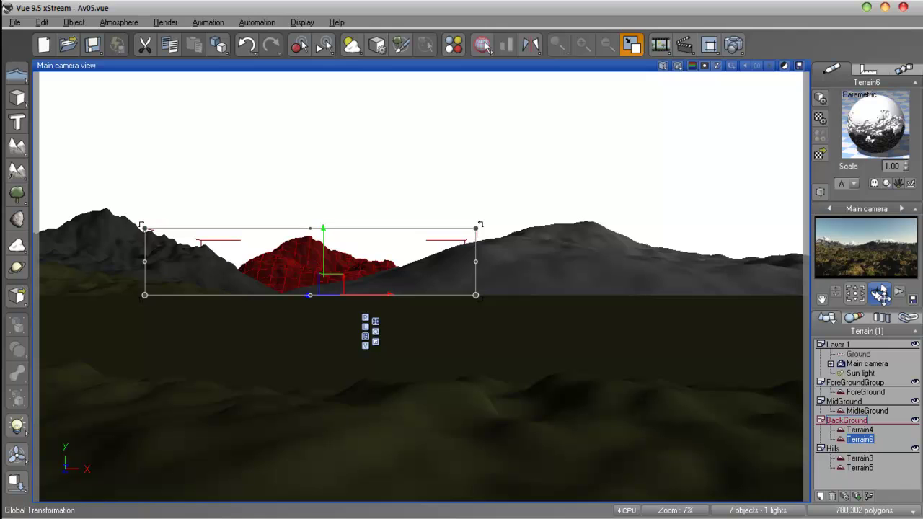
{"action": "double_click", "coordinate": [875, 124]}
{"action": "left_click_drag", "start_coordinate": [224, 260], "coordinate": [211, 257]}
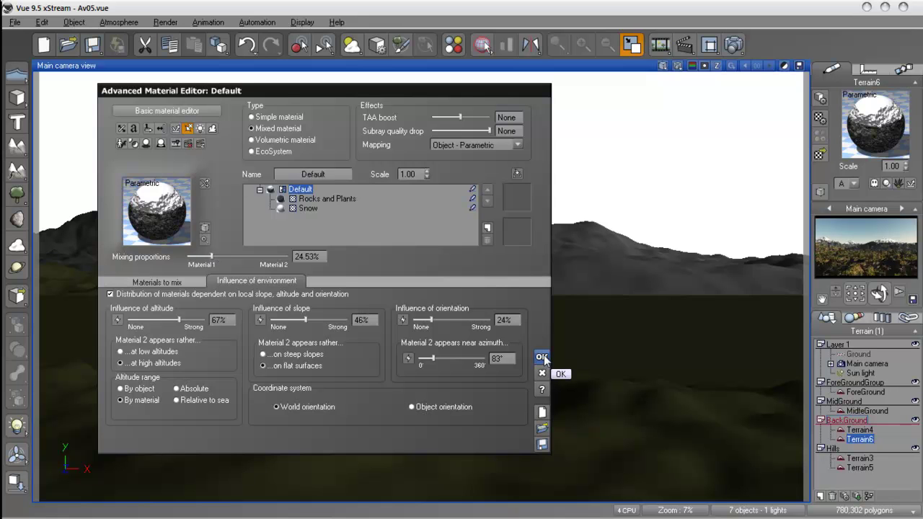
{"action": "left_click", "coordinate": [474, 146]}
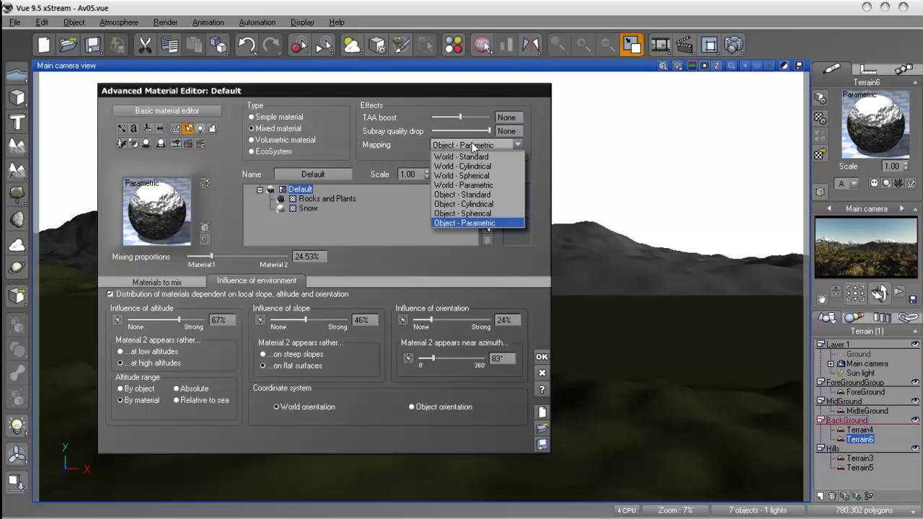
{"action": "left_click", "coordinate": [475, 194]}
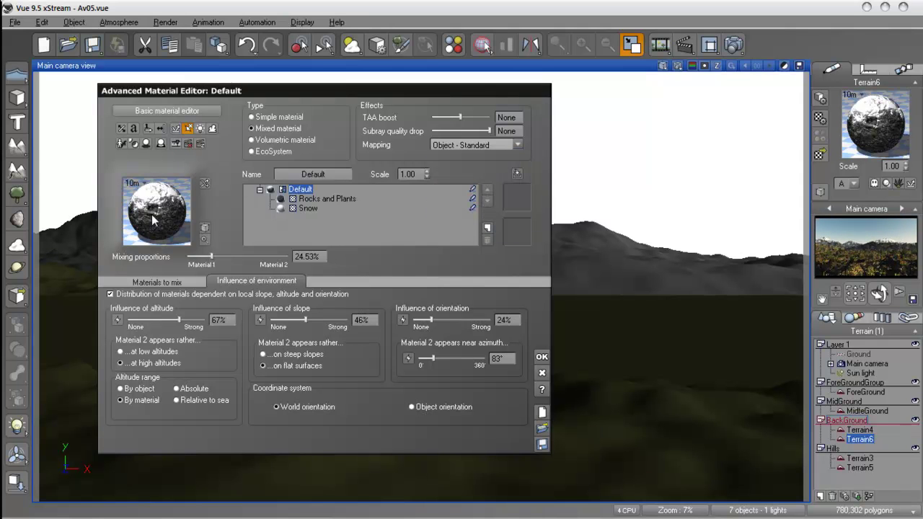
{"action": "left_click_drag", "start_coordinate": [210, 258], "coordinate": [221, 258]}
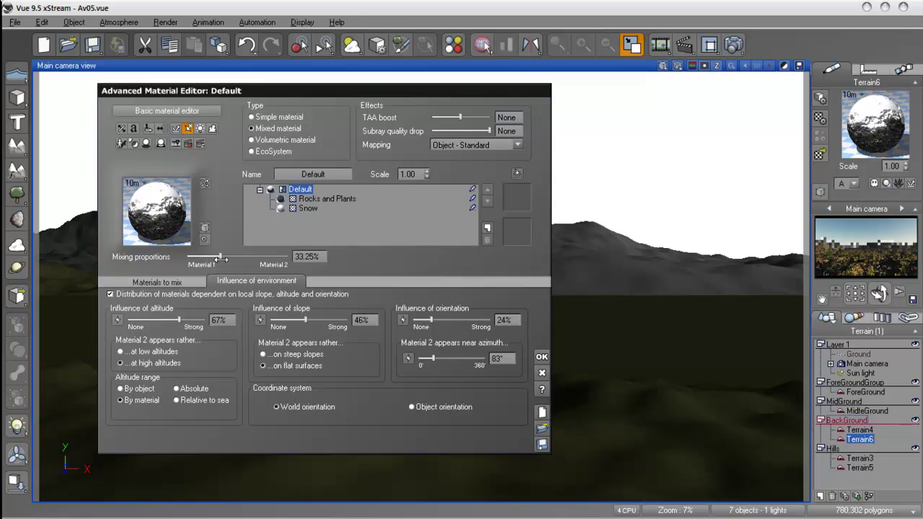
{"action": "left_click", "coordinate": [541, 357]}
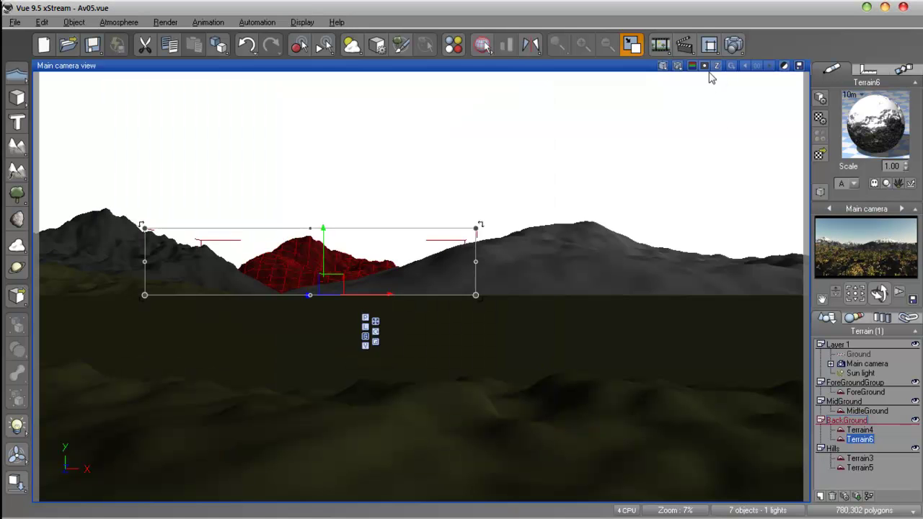
Render the main camera view to screen to check the snow on the mountains, and look over the render options
{"action": "left_click", "coordinate": [733, 45]}
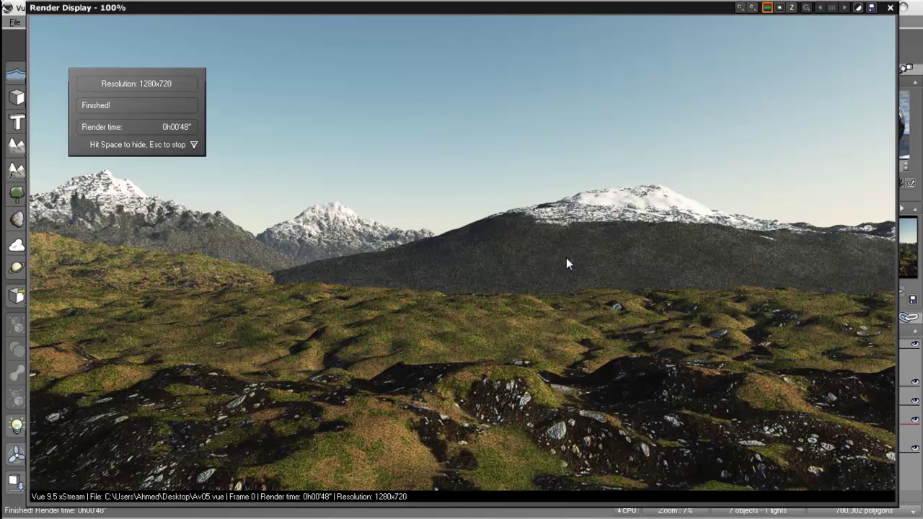
{"action": "left_click", "coordinate": [890, 7]}
{"action": "left_click", "coordinate": [734, 45]}
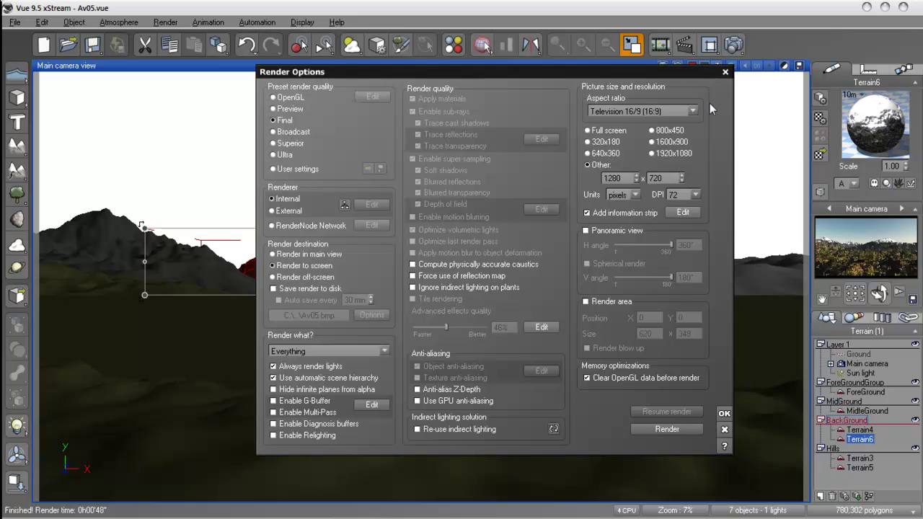
{"action": "left_click", "coordinate": [726, 71]}
Set the atmosphere's lighting model to Global illumination with a quality boost of +2.3, and render the main camera view to check it
{"action": "left_click", "coordinate": [118, 21]}
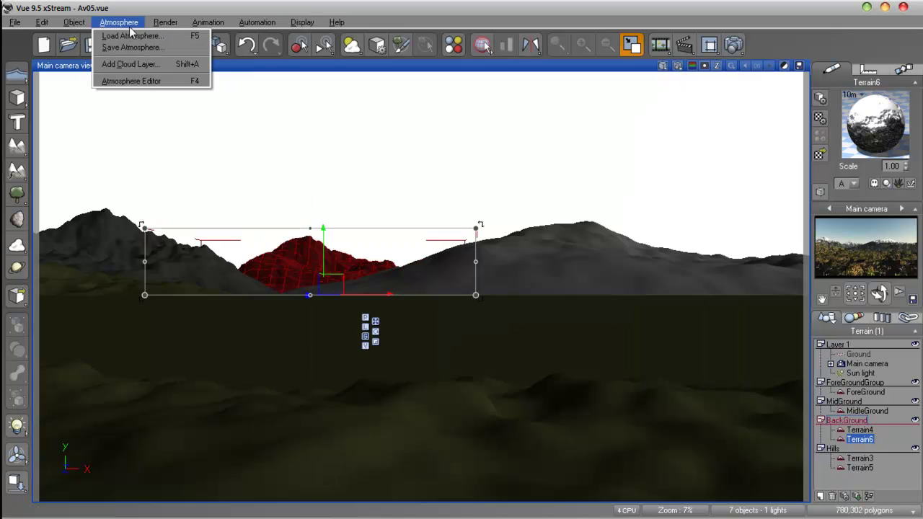
{"action": "left_click", "coordinate": [137, 80]}
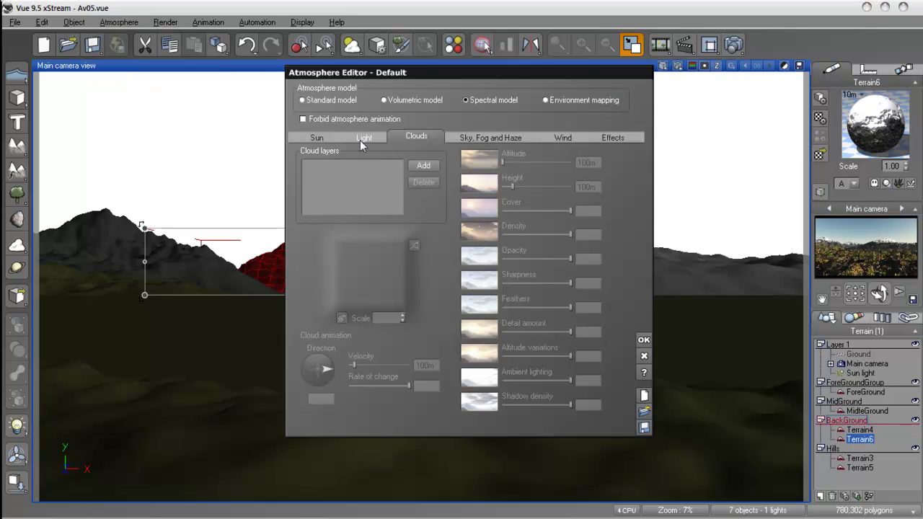
{"action": "left_click", "coordinate": [361, 138]}
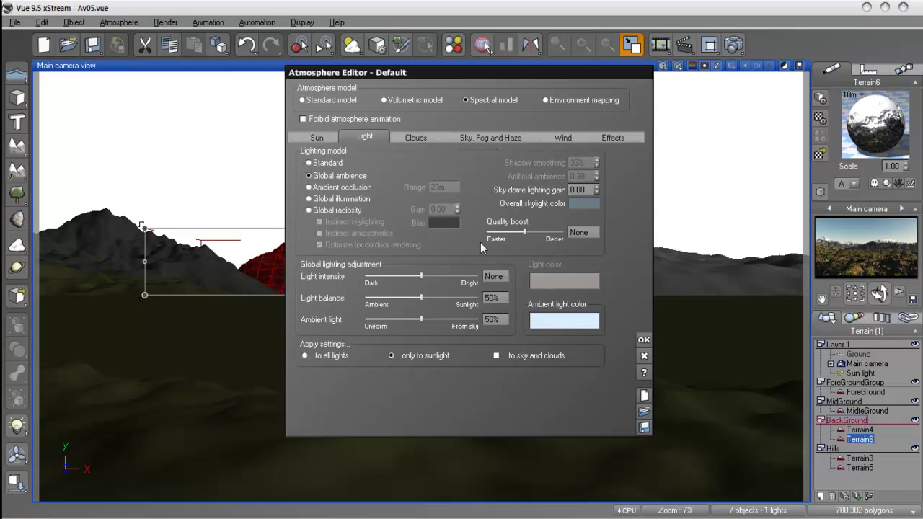
{"action": "left_click_drag", "start_coordinate": [524, 232], "coordinate": [552, 234]}
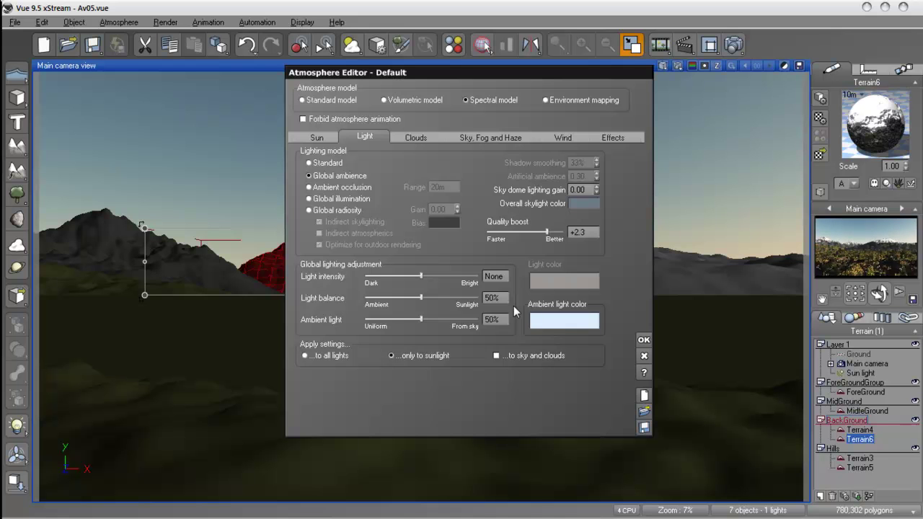
{"action": "left_click", "coordinate": [345, 202]}
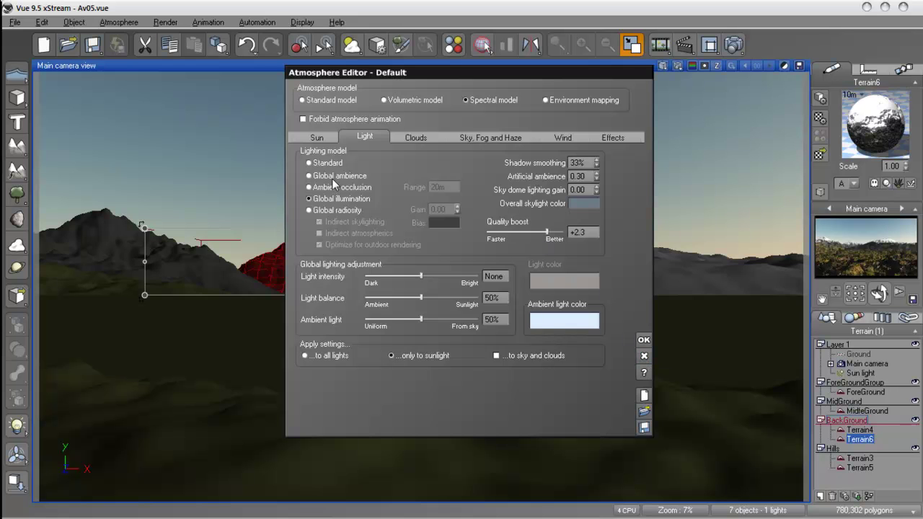
{"action": "left_click", "coordinate": [643, 340]}
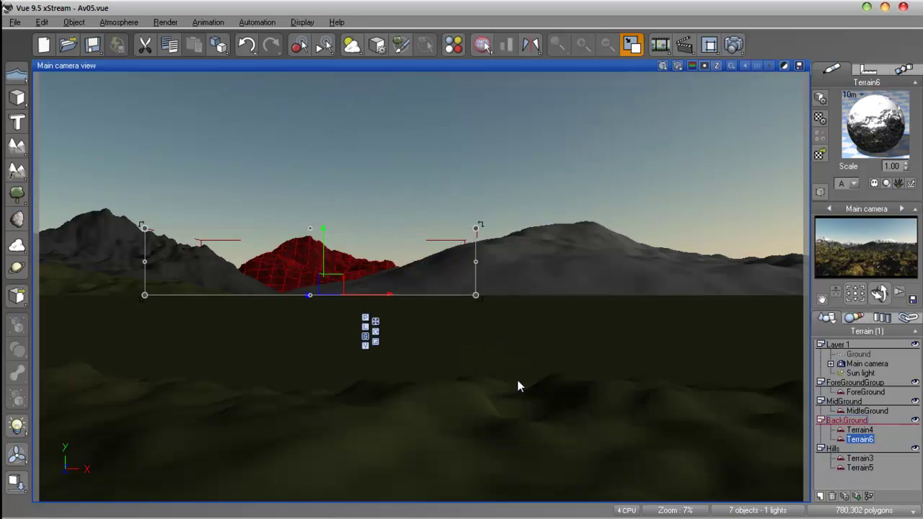
{"action": "left_click", "coordinate": [678, 66]}
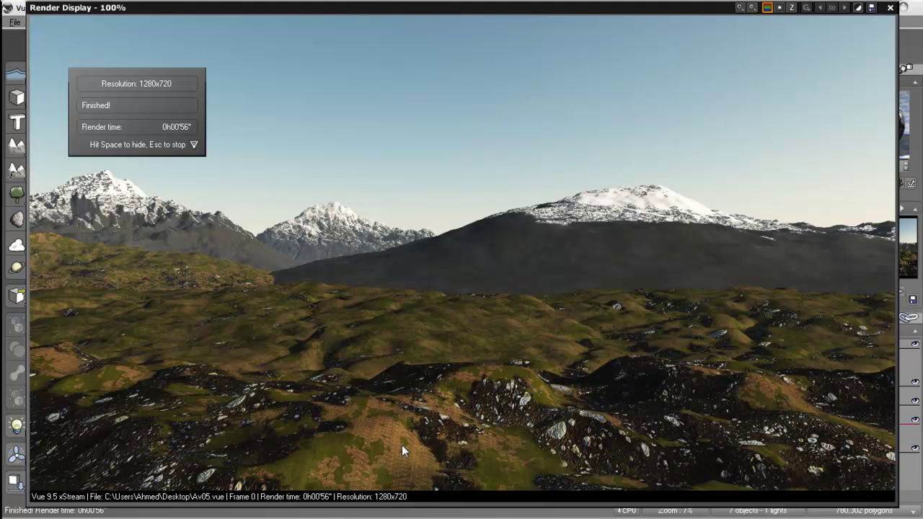
{"action": "left_click", "coordinate": [890, 8]}
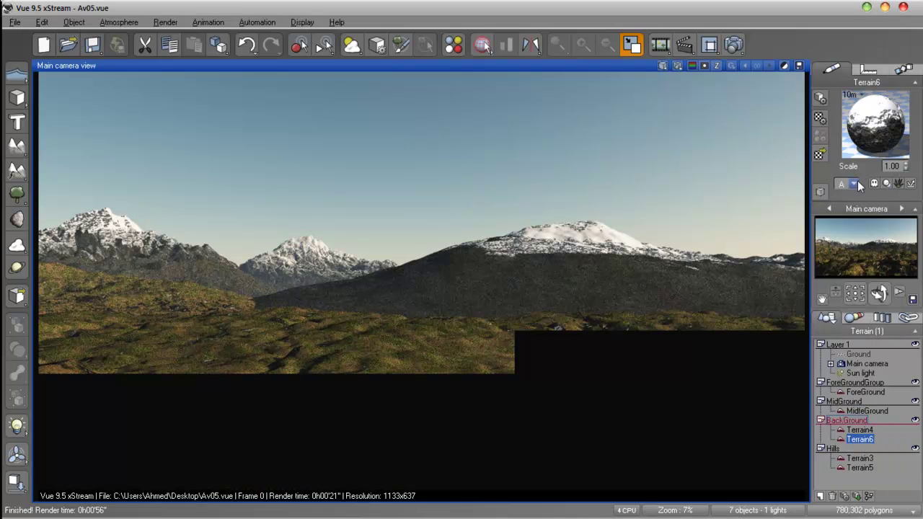
Set the material scale of the ForeGround and MidfeGround terrains to 1.00 and render the main camera view, stopping before it completes
{"action": "left_click", "coordinate": [856, 390]}
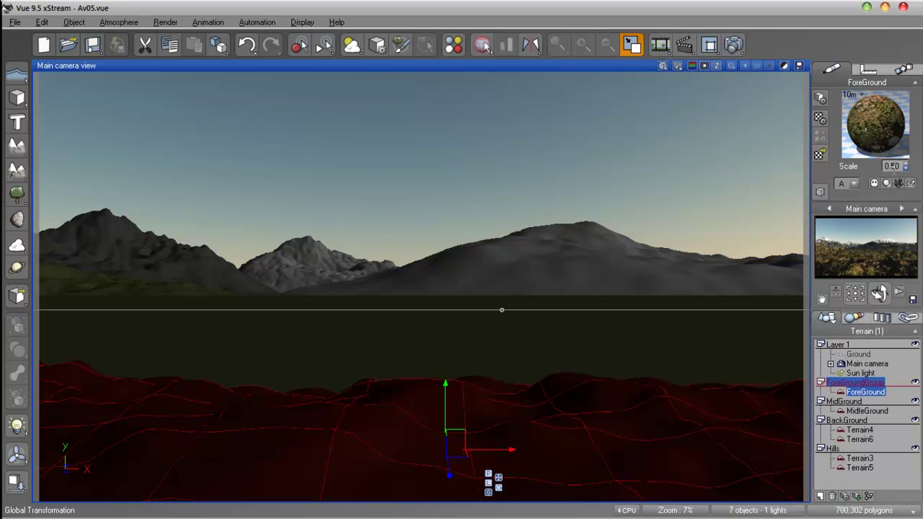
{"action": "type", "text": "1"}
{"action": "key", "text": "Return"}
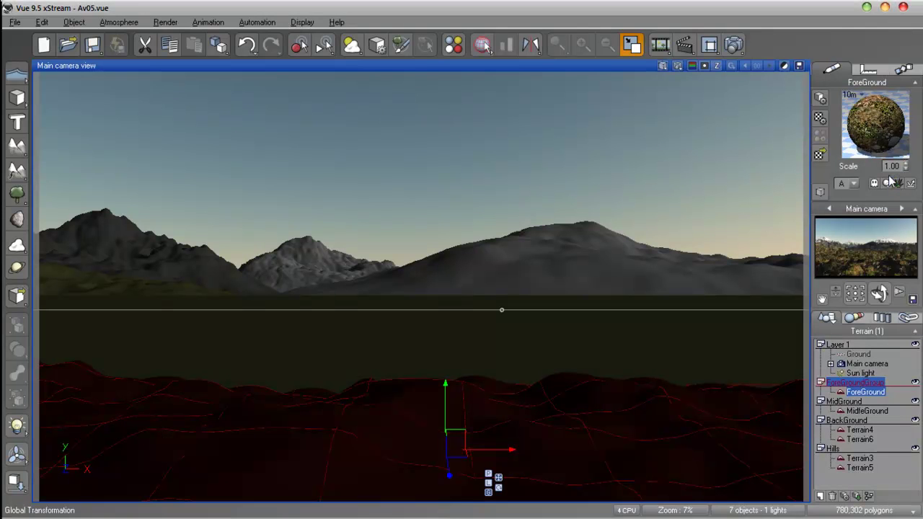
{"action": "left_click", "coordinate": [871, 412]}
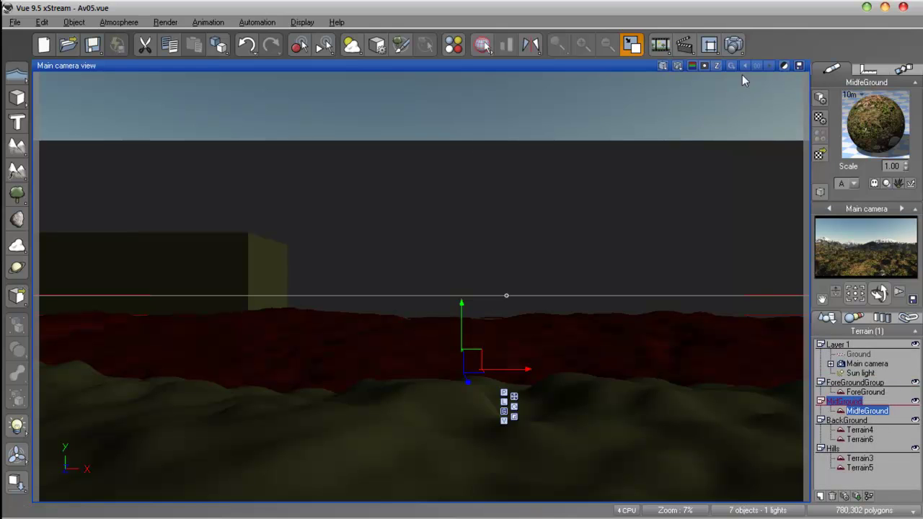
{"action": "left_click", "coordinate": [734, 45]}
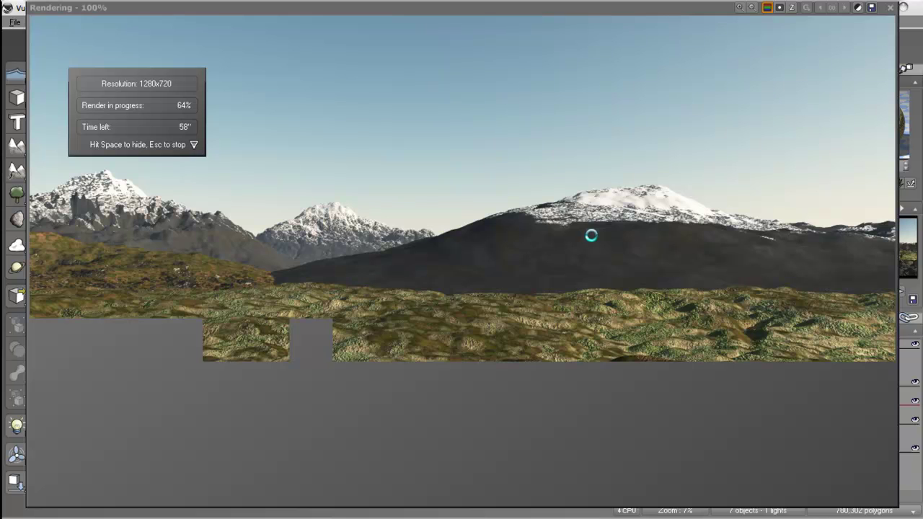
{"action": "key", "text": "Escape"}
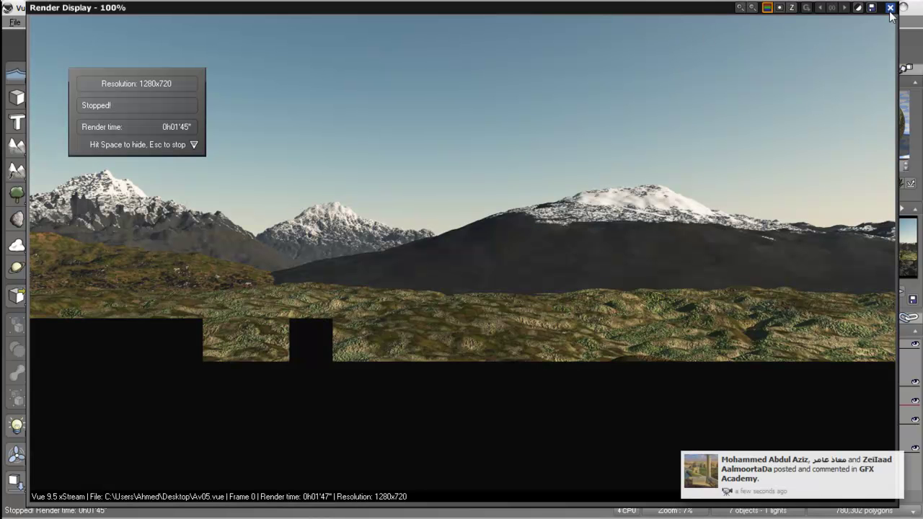
{"action": "left_click", "coordinate": [890, 7]}
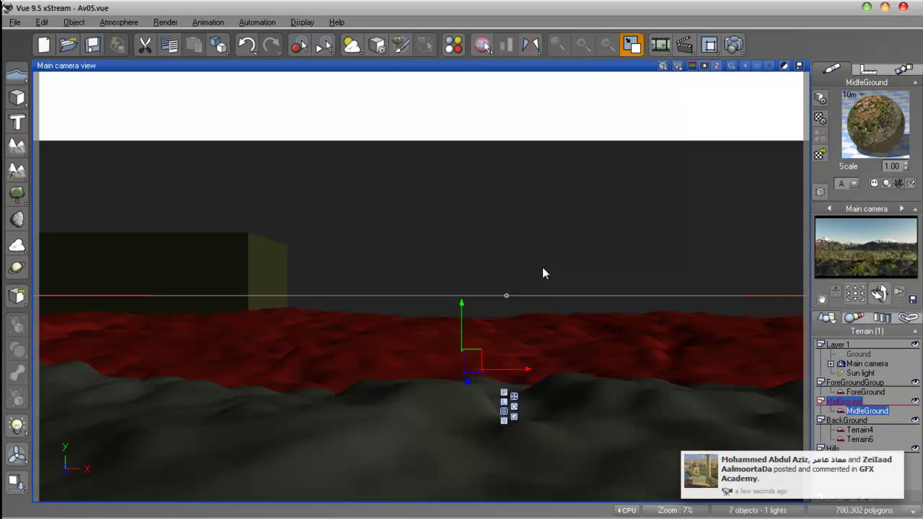
Open the large Terrain3 hill in the Terrain Editor and double its resolution to 512x512
{"action": "left_click", "coordinate": [857, 439]}
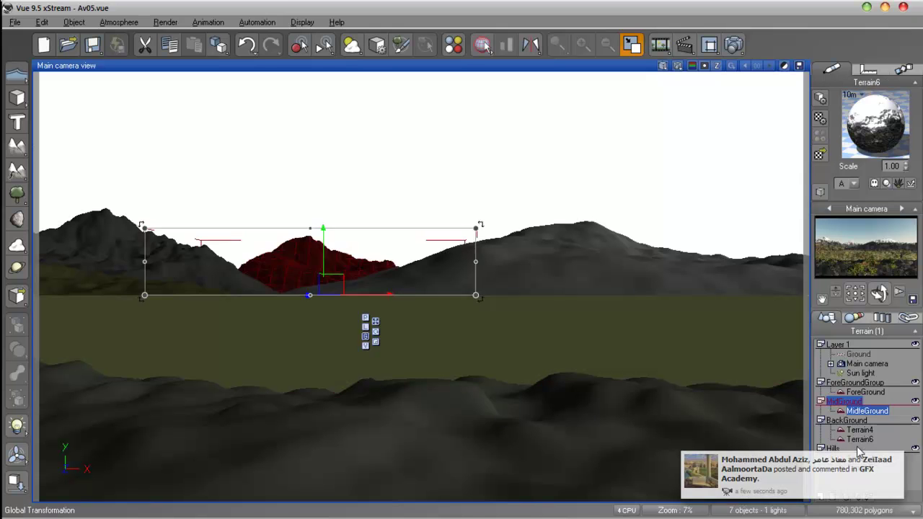
{"action": "double_click", "coordinate": [574, 257]}
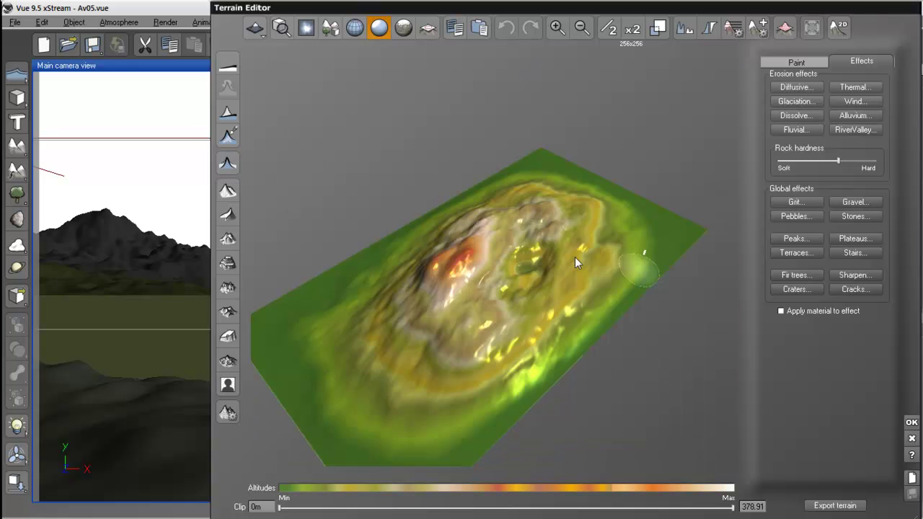
{"action": "left_click_drag", "start_coordinate": [495, 298], "coordinate": [641, 363]}
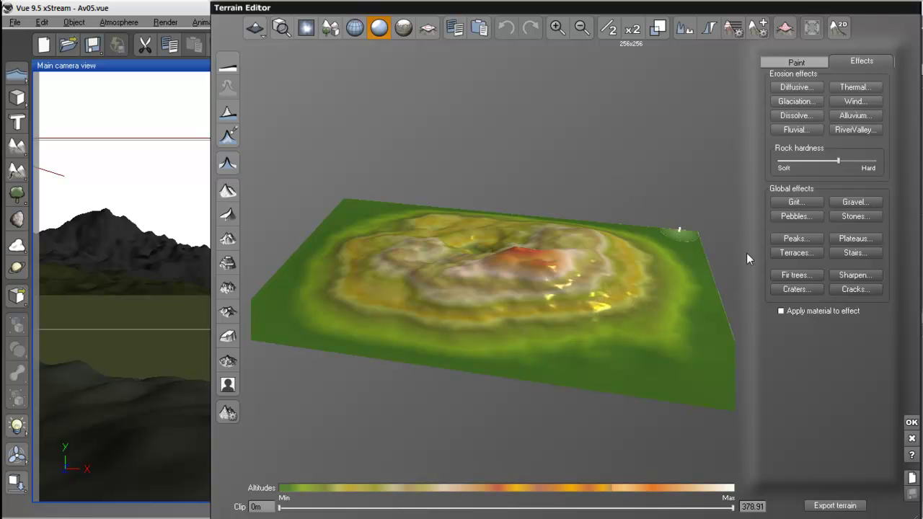
{"action": "left_click", "coordinate": [632, 31]}
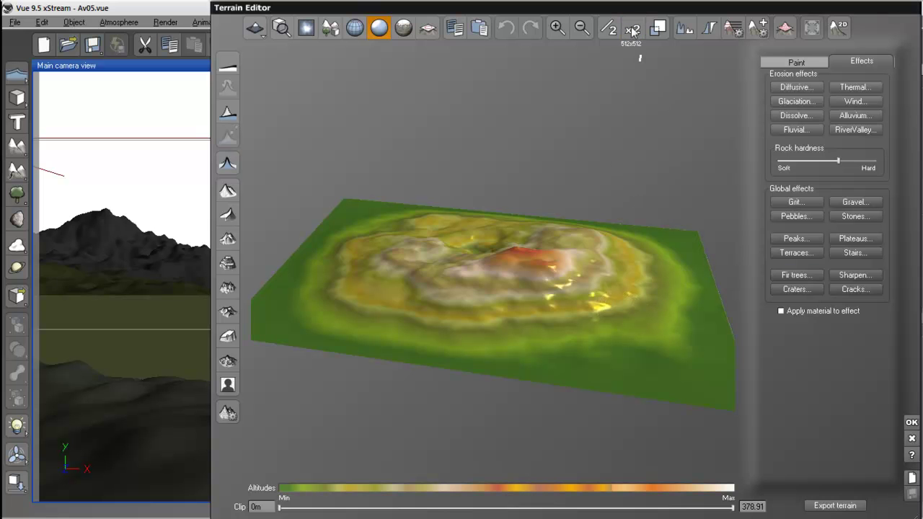
{"action": "scroll", "coordinate": [577, 310], "scroll_direction": "up", "scroll_amount": 5}
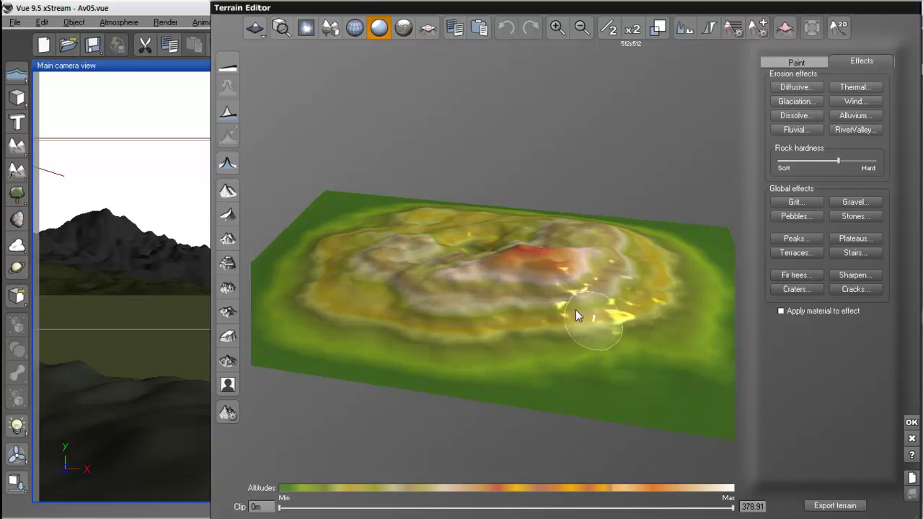
Roughen the Terrain3 hill with the Stones, Cracks and Peaks global effects and accept the terrain edits
{"action": "left_click", "coordinate": [852, 218]}
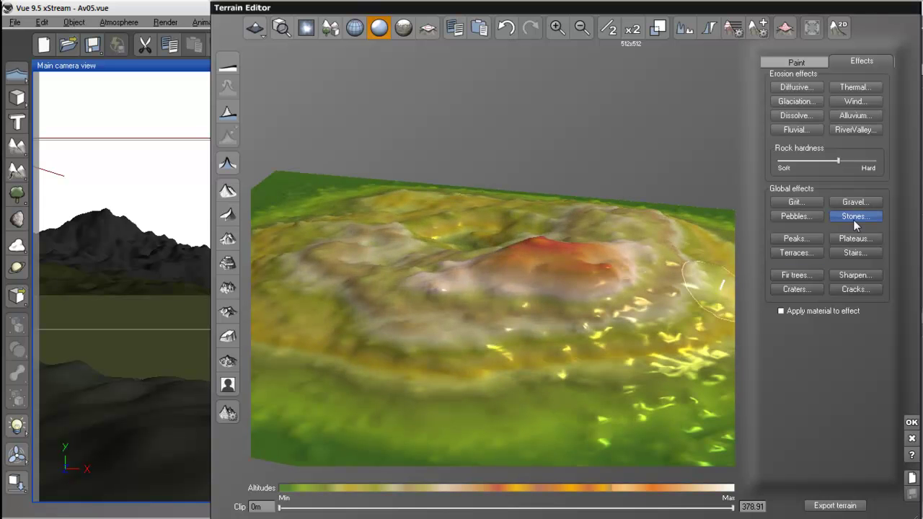
{"action": "left_click", "coordinate": [850, 289]}
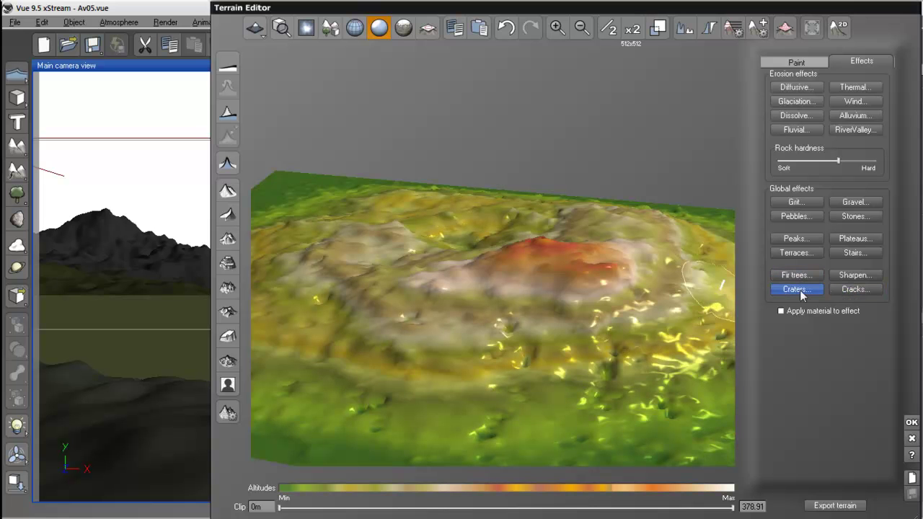
{"action": "left_click", "coordinate": [795, 240]}
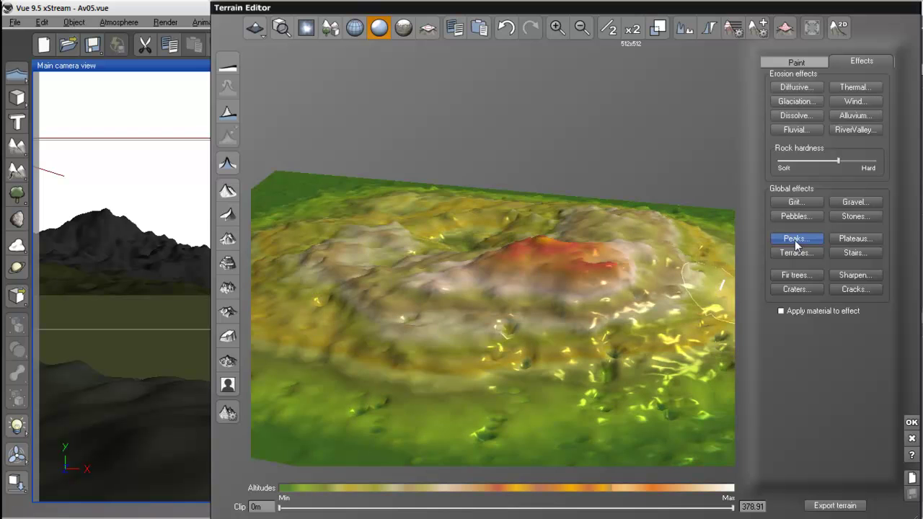
{"action": "left_click", "coordinate": [910, 423]}
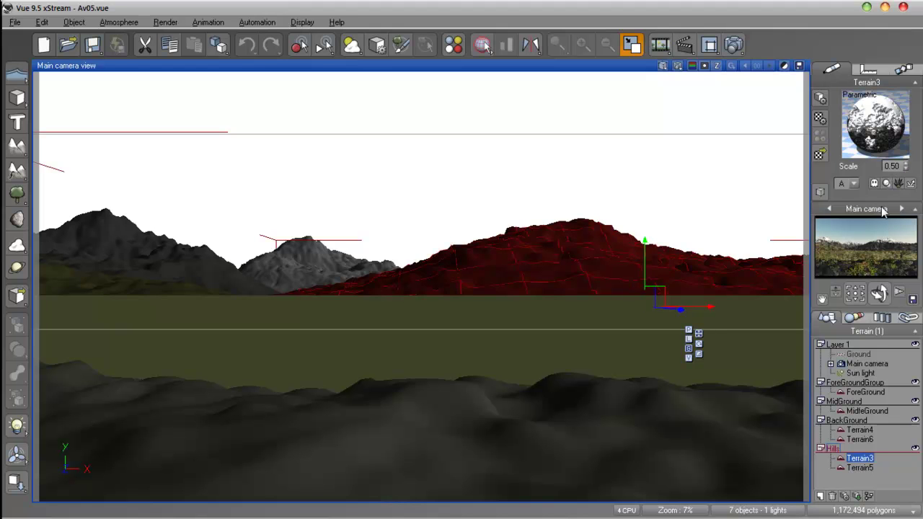
Set the material scale of Terrain3 to 1.00 and render the main camera view, stopping before it completes
{"action": "left_click", "coordinate": [891, 165]}
{"action": "type", "text": "1"}
{"action": "key", "text": "Return"}
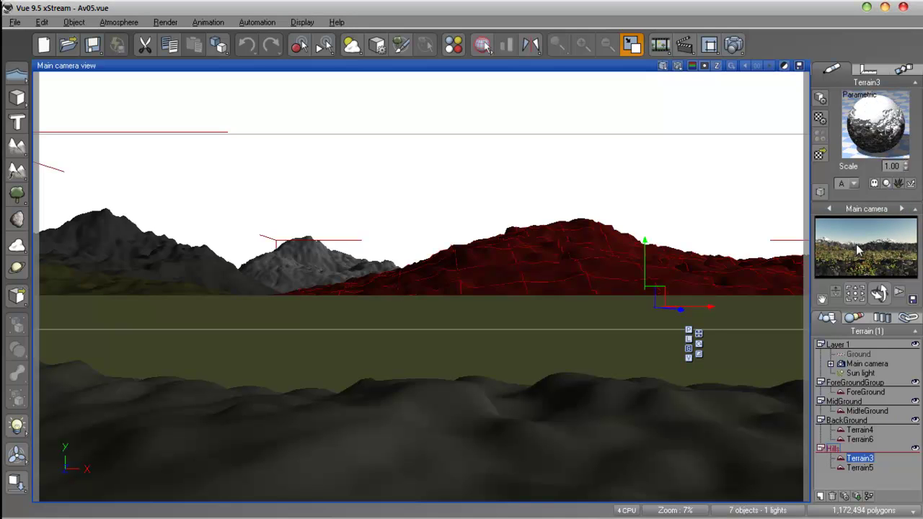
{"action": "left_click", "coordinate": [684, 68]}
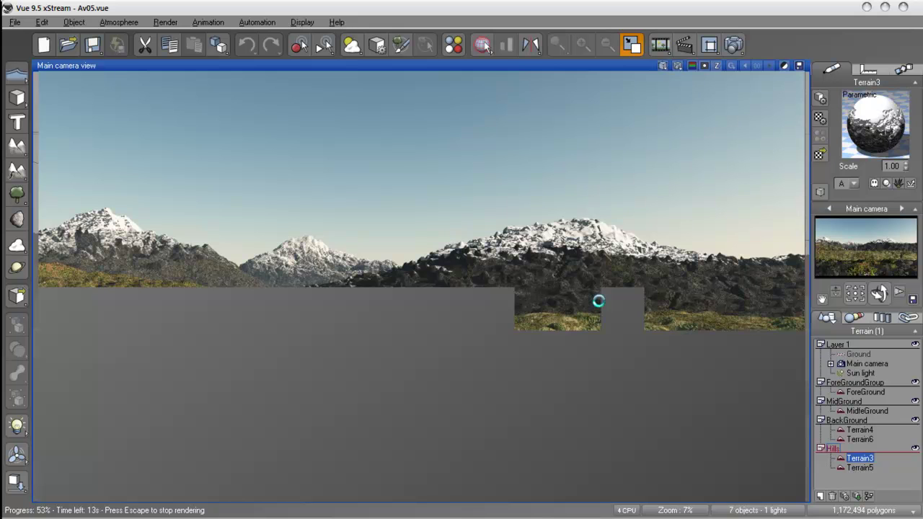
{"action": "key", "text": "Escape"}
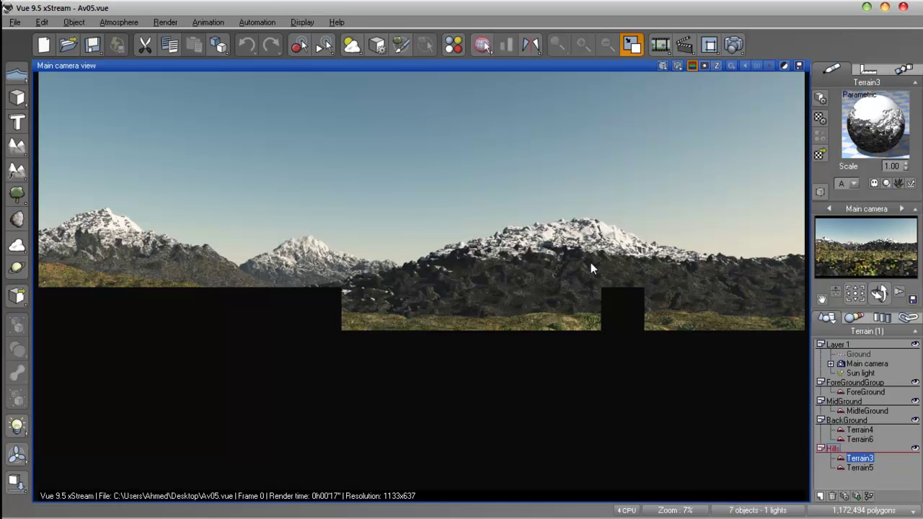
Reopen Terrain3 in the Terrain Editor, apply Diffusive erosion twice, accept the edits and start rendering the main camera view
{"action": "left_click", "coordinate": [590, 262]}
{"action": "double_click", "coordinate": [591, 262]}
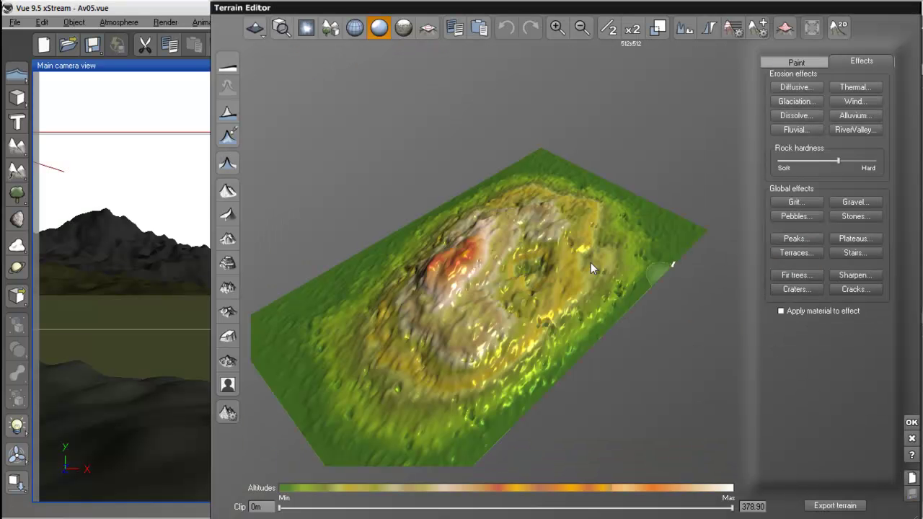
{"action": "left_click", "coordinate": [797, 86]}
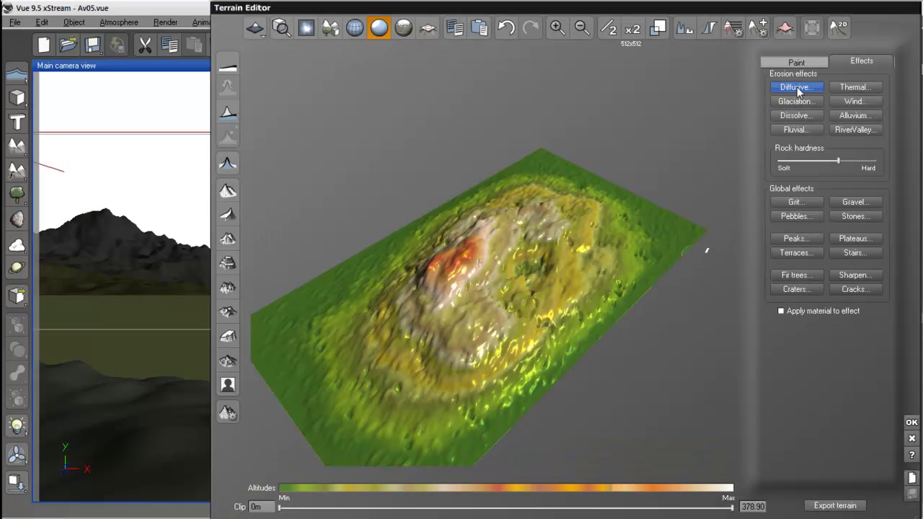
{"action": "left_click", "coordinate": [796, 87]}
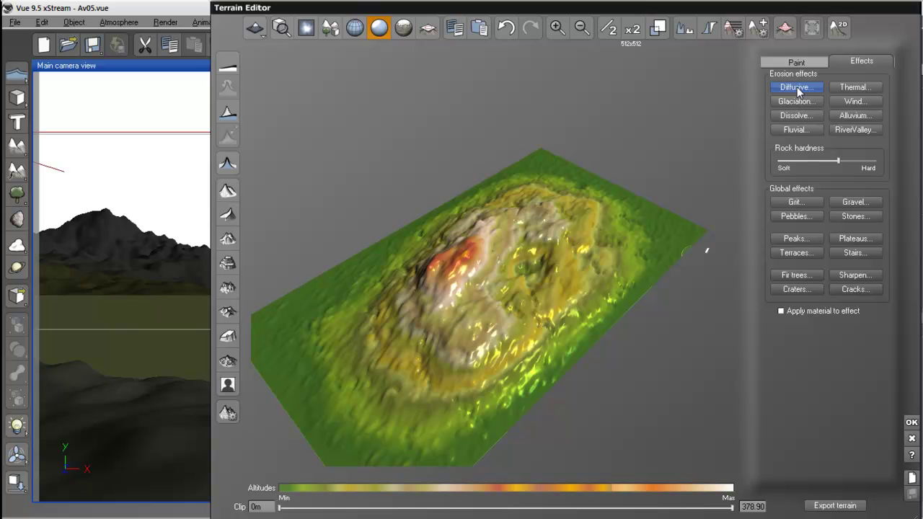
{"action": "right_click_drag", "start_coordinate": [446, 384], "coordinate": [658, 298]}
{"action": "left_click", "coordinate": [912, 424]}
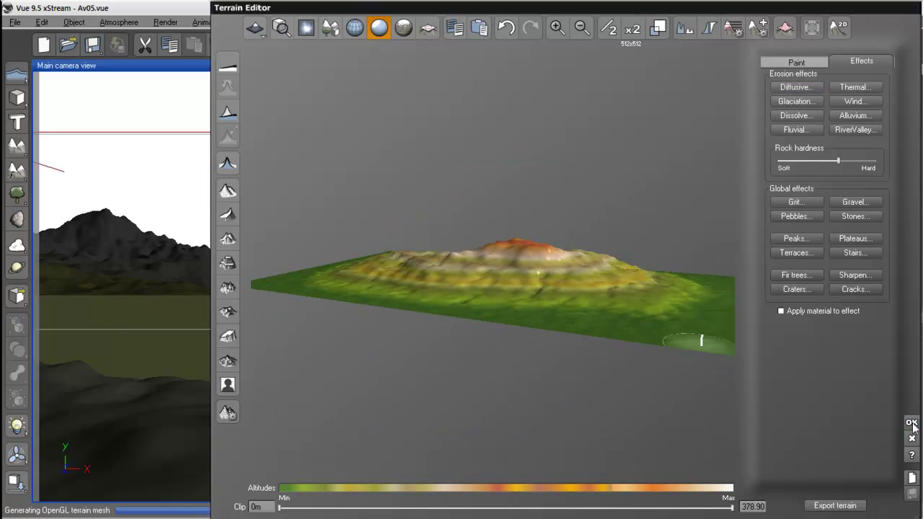
{"action": "left_click", "coordinate": [676, 65]}
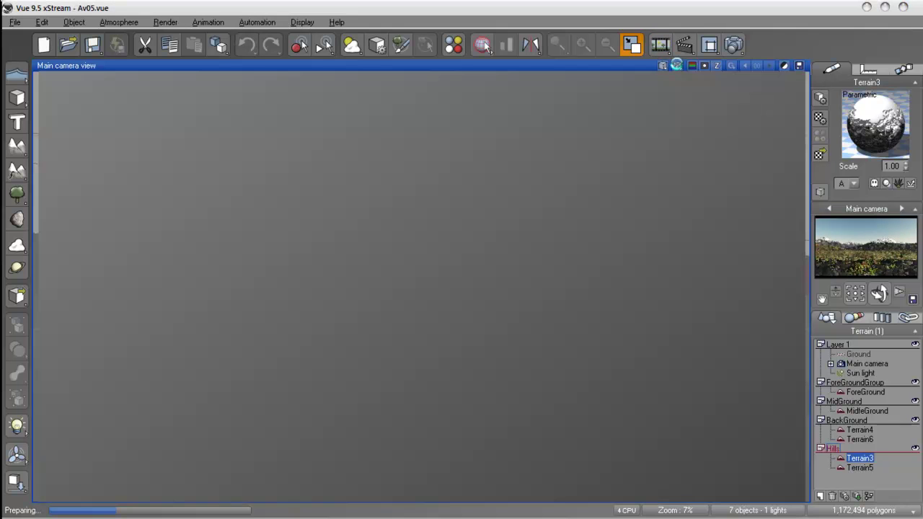